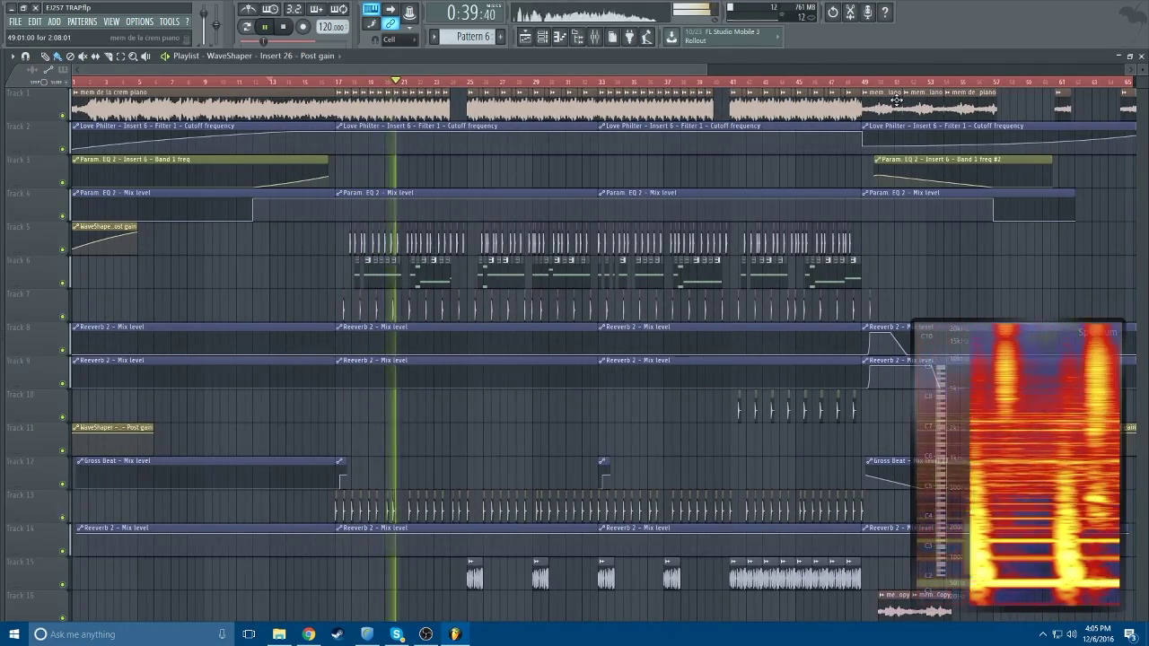
Step: Pause playback and look over the arrangement's tracks from Track 1 down to Track 33
left_click(267, 27)
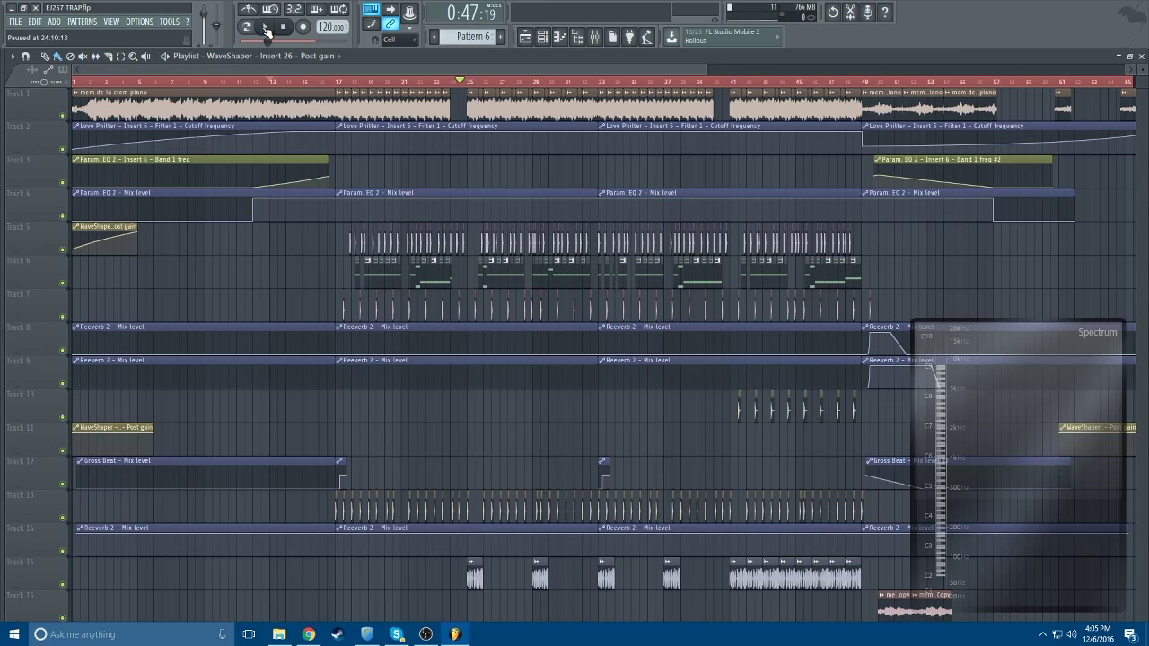
mouse_move(314, 71)
left_mouse_down()
mouse_move(333, 74)
mouse_move(314, 72)
left_mouse_up()
scroll(448, 242, "down", 7)
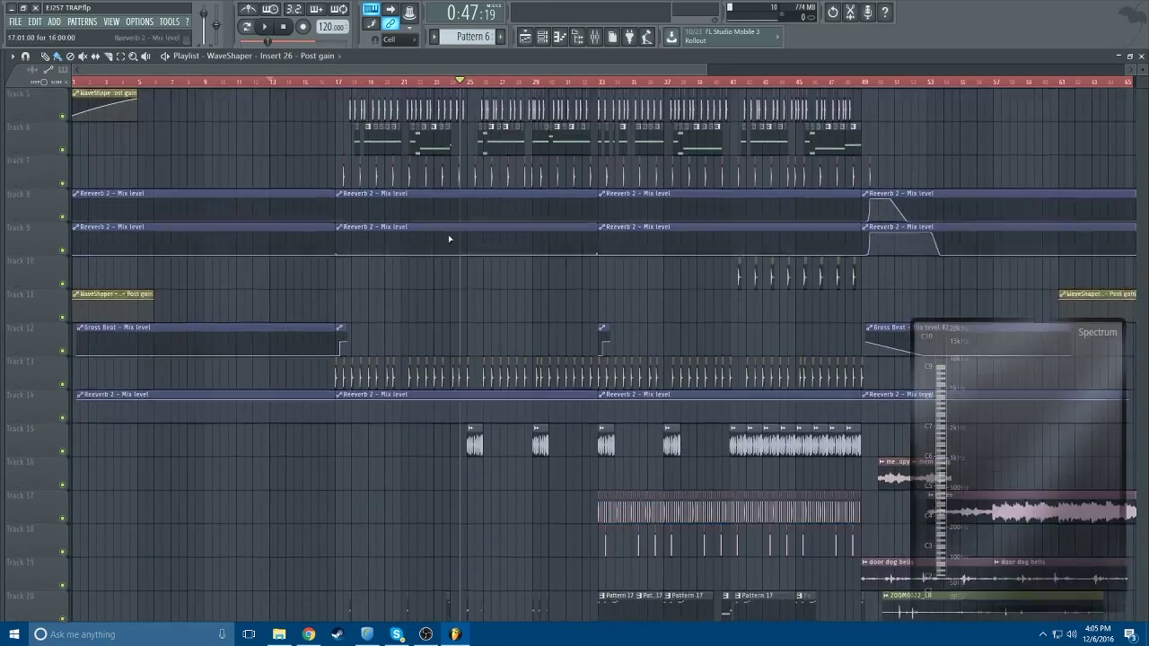
scroll(465, 262, "down", 4)
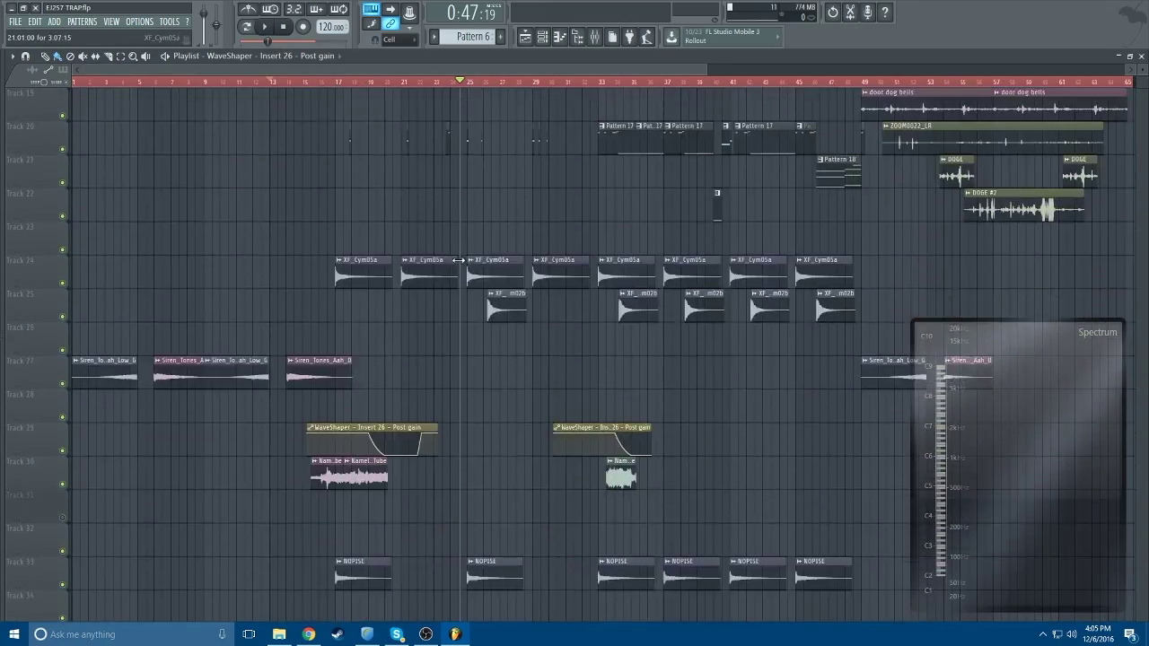
scroll(460, 265, "up", 6)
scroll(453, 269, "up", 5)
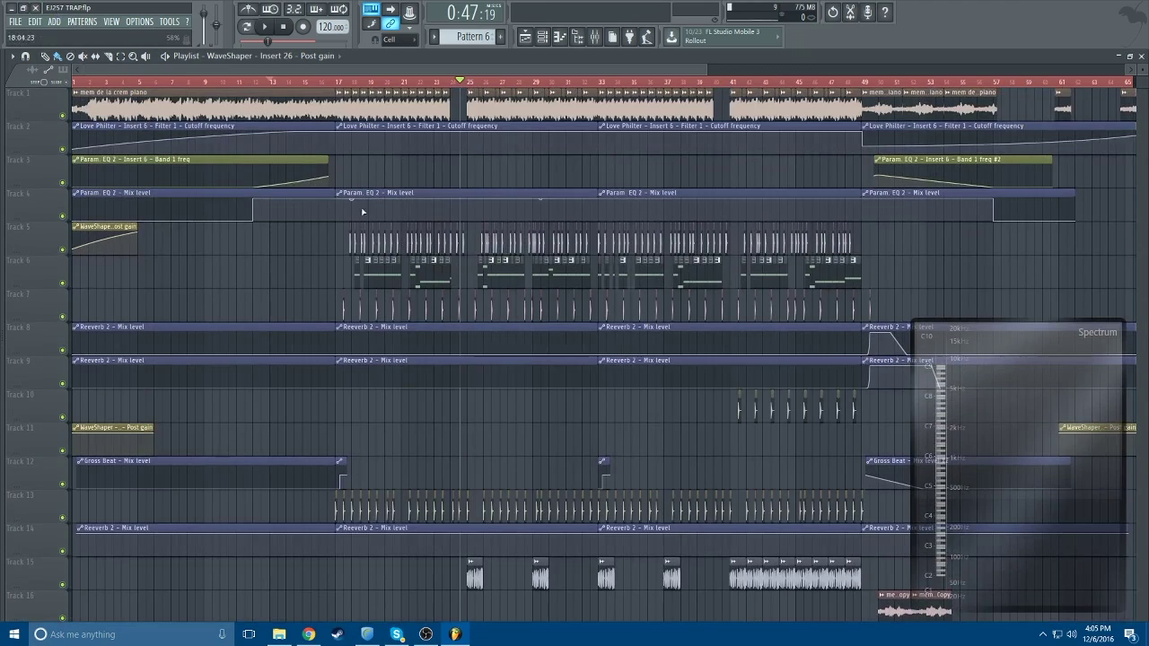
scroll(702, 223, "down", 10)
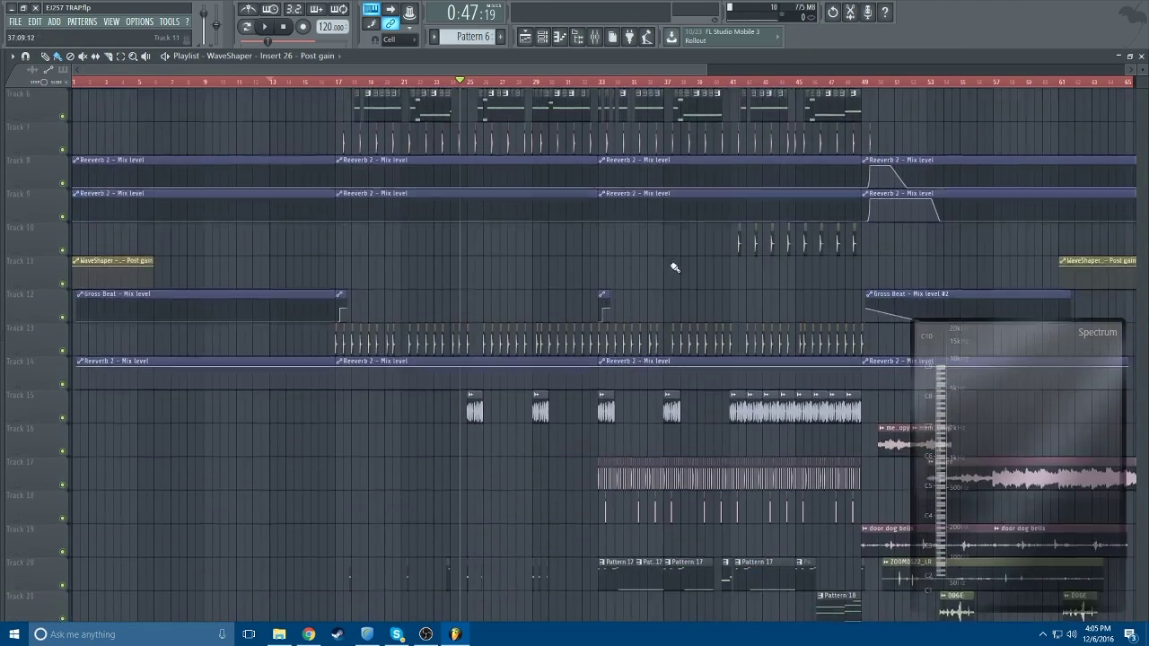
Step: Solo Tracks 29 and 30 and audition them from bar 16 and from bar 33
right_click(63, 249)
left_click(64, 284)
left_click(325, 84)
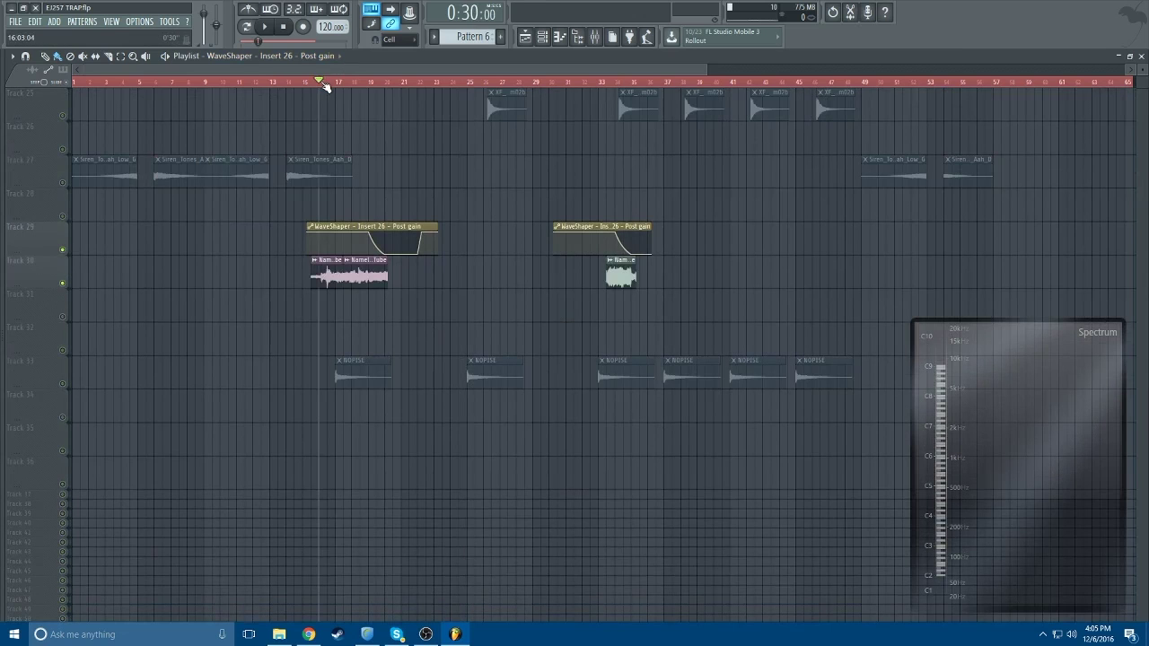
key("space")
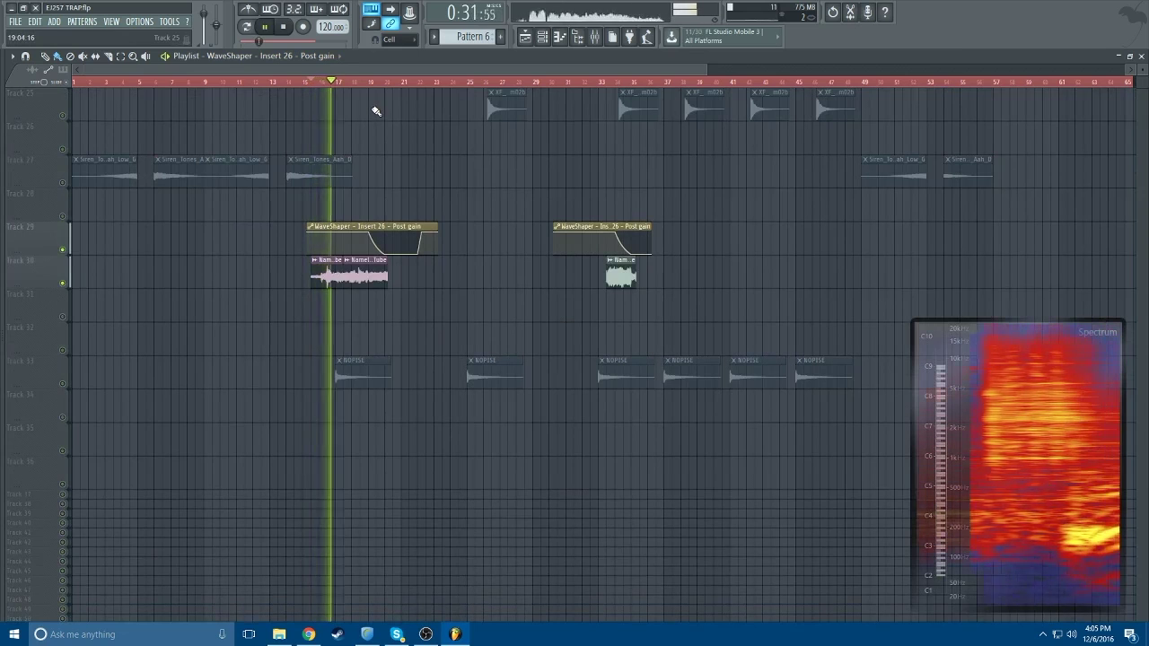
left_click(602, 84)
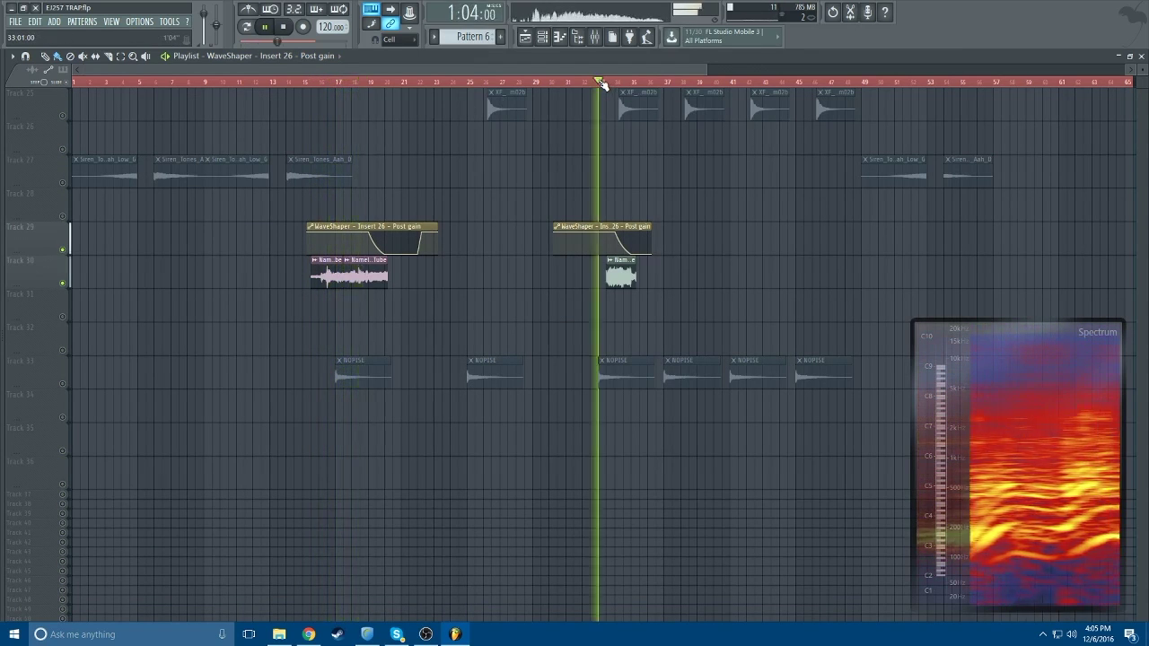
left_click(283, 27)
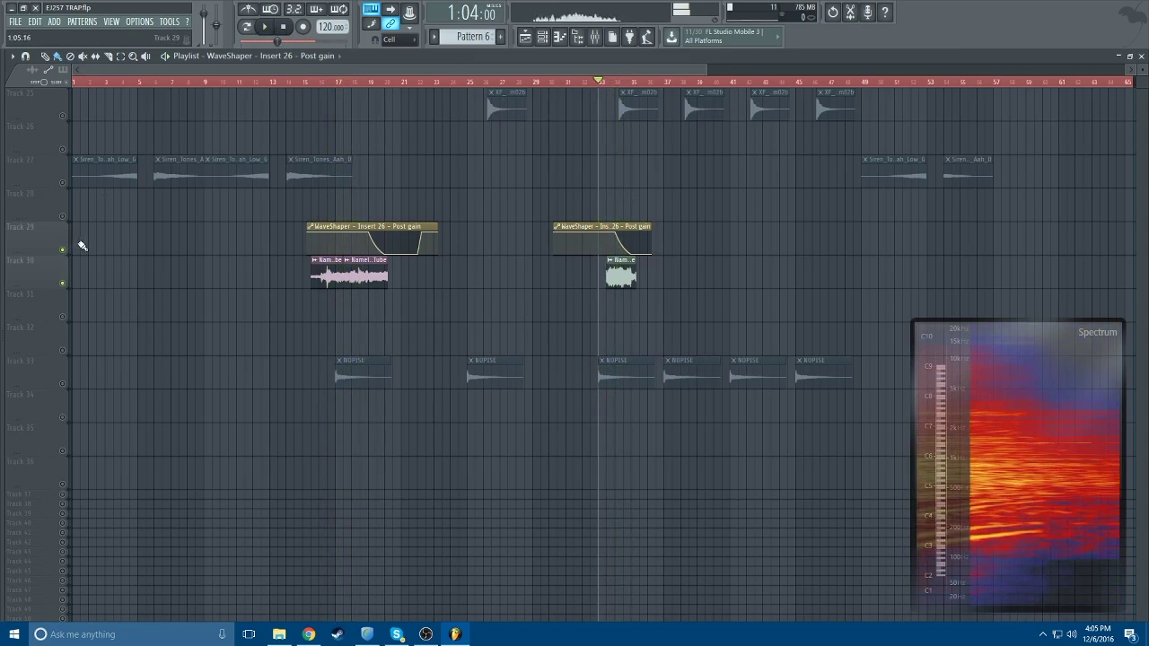
Step: Restore all muted tracks and return the playhead to bar 1
scroll(390, 287, "up", 7)
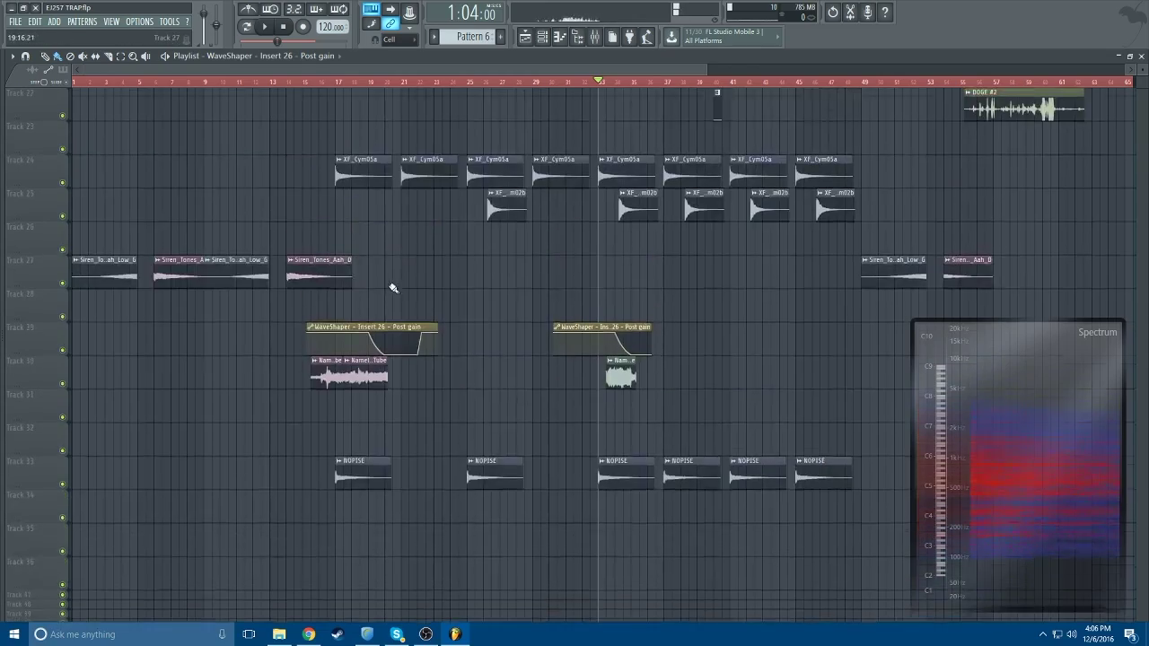
scroll(400, 289, "up", 15)
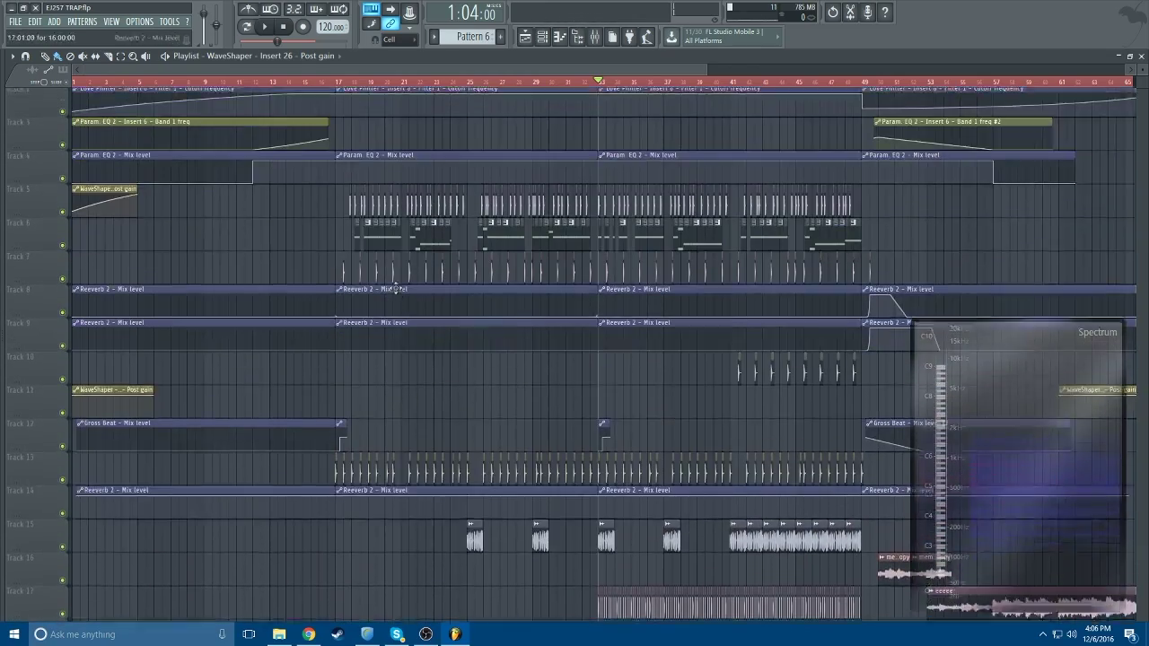
scroll(395, 289, "up", 1)
left_click_drag(181, 82, 72, 83)
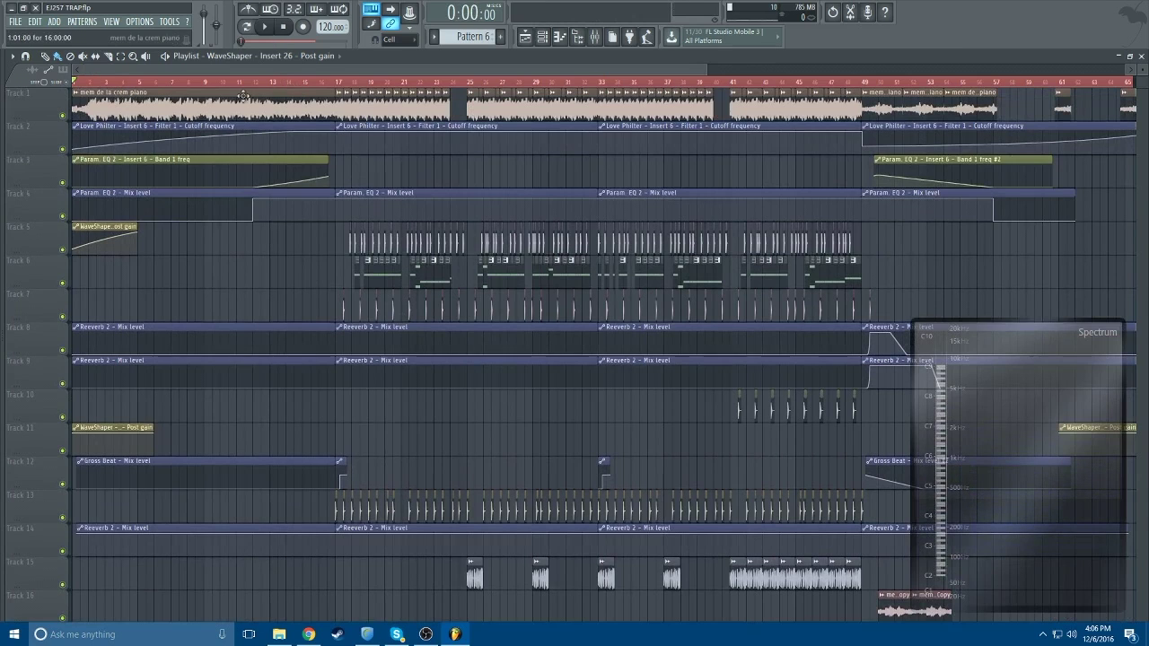
Step: Show the arrangement out to bar 109 and audition the full mix from bar 57
scroll(718, 79, "down", 3)
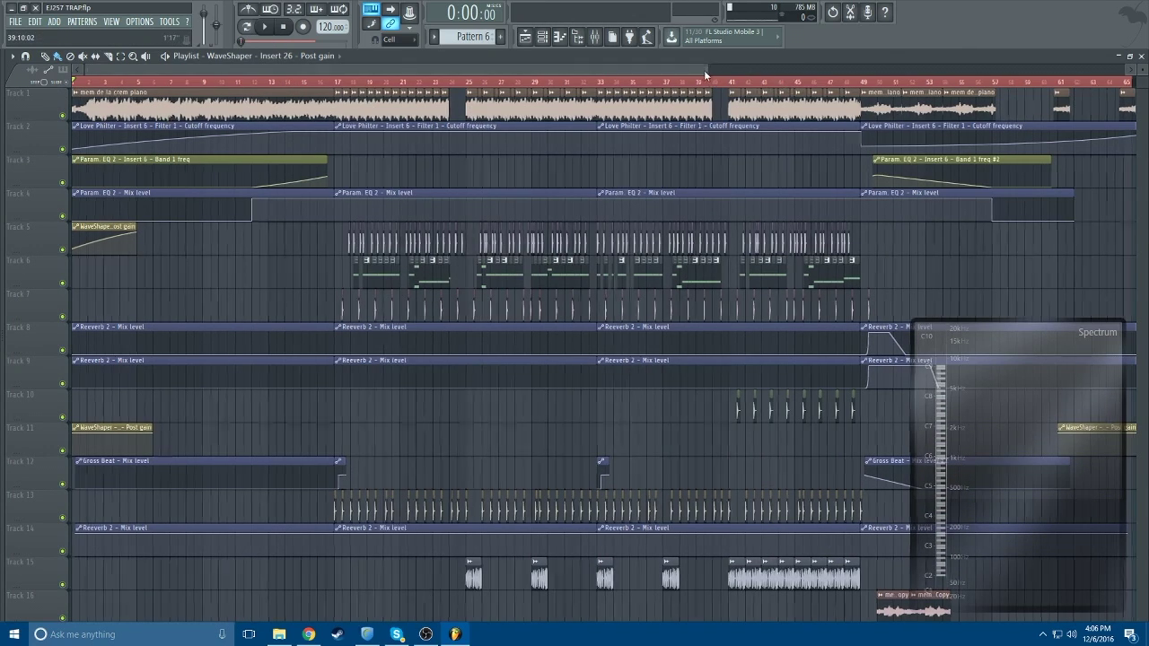
scroll(753, 244, "down", 10)
scroll(667, 305, "down", 5)
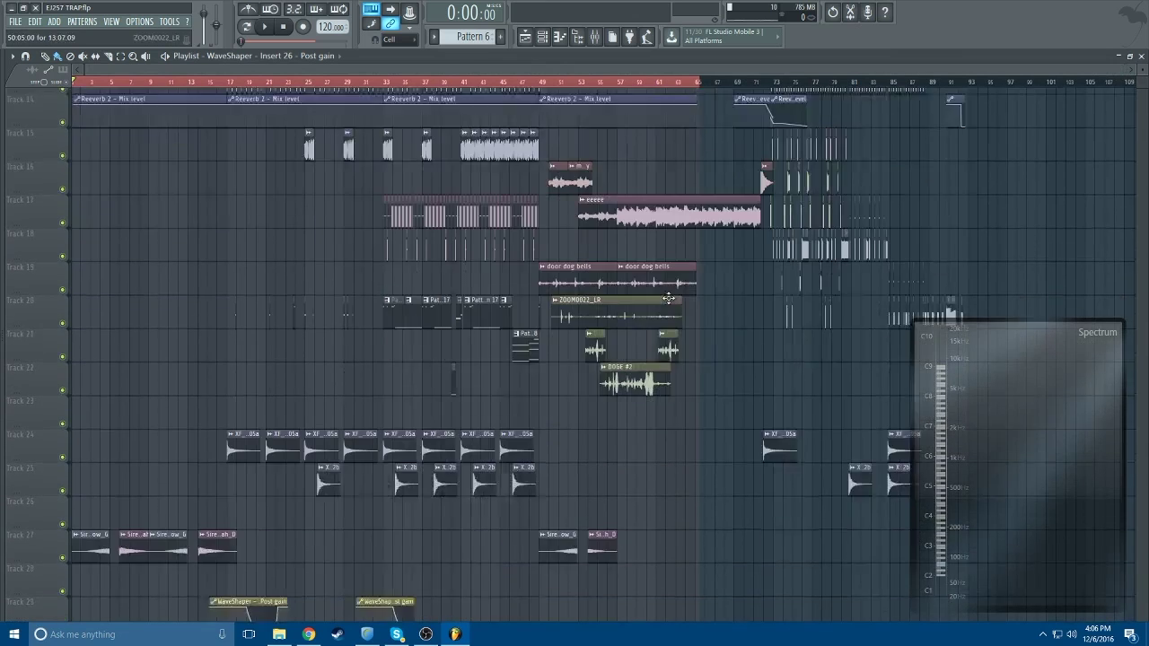
scroll(581, 198, "up", 2)
left_click_drag(584, 83, 624, 88)
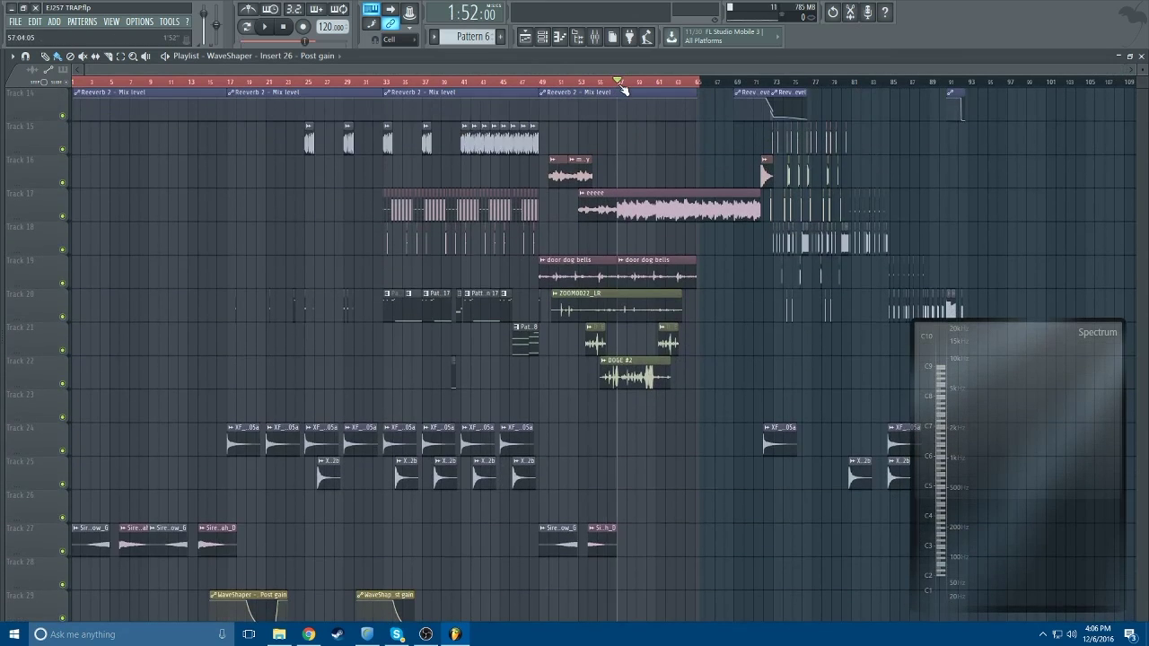
key("space")
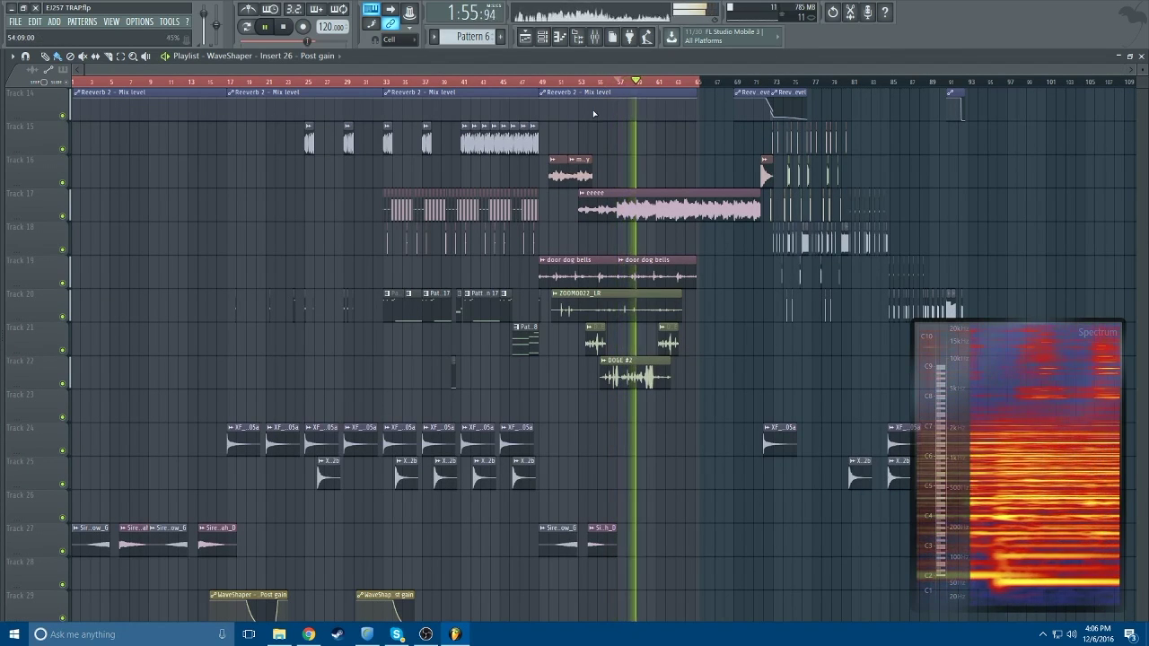
key("space")
Step: Inspect the "mem de la crem piano" sample settings and the Fruity parametric EQ 2 on its mixer insert
scroll(601, 334, "up", 7)
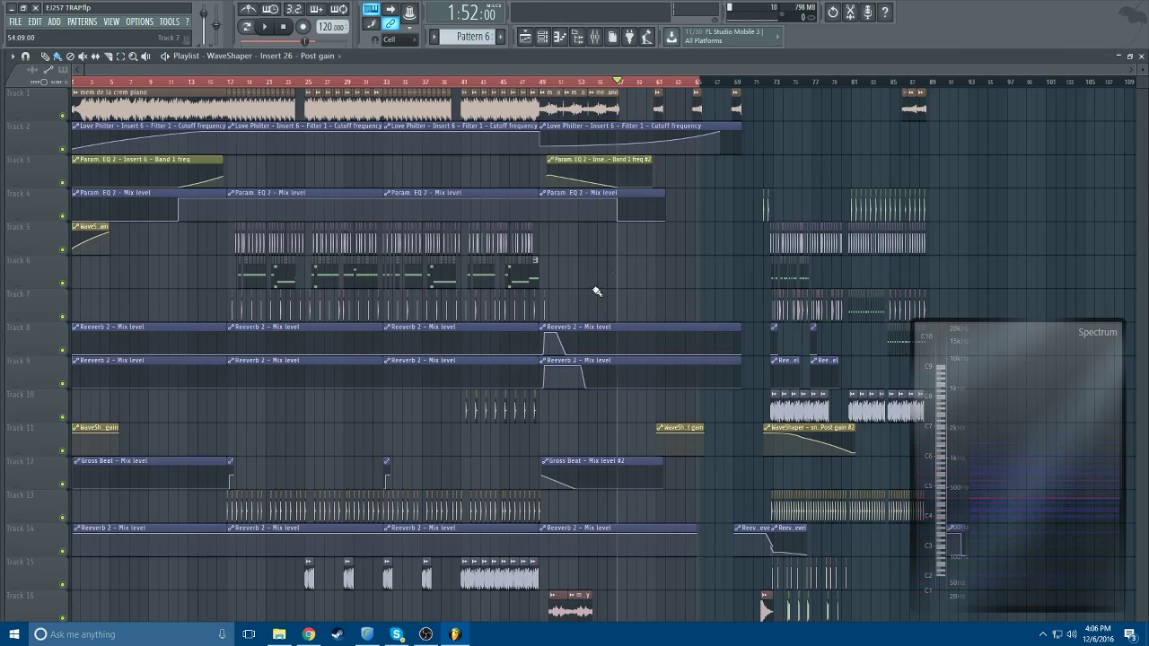
left_click(75, 83)
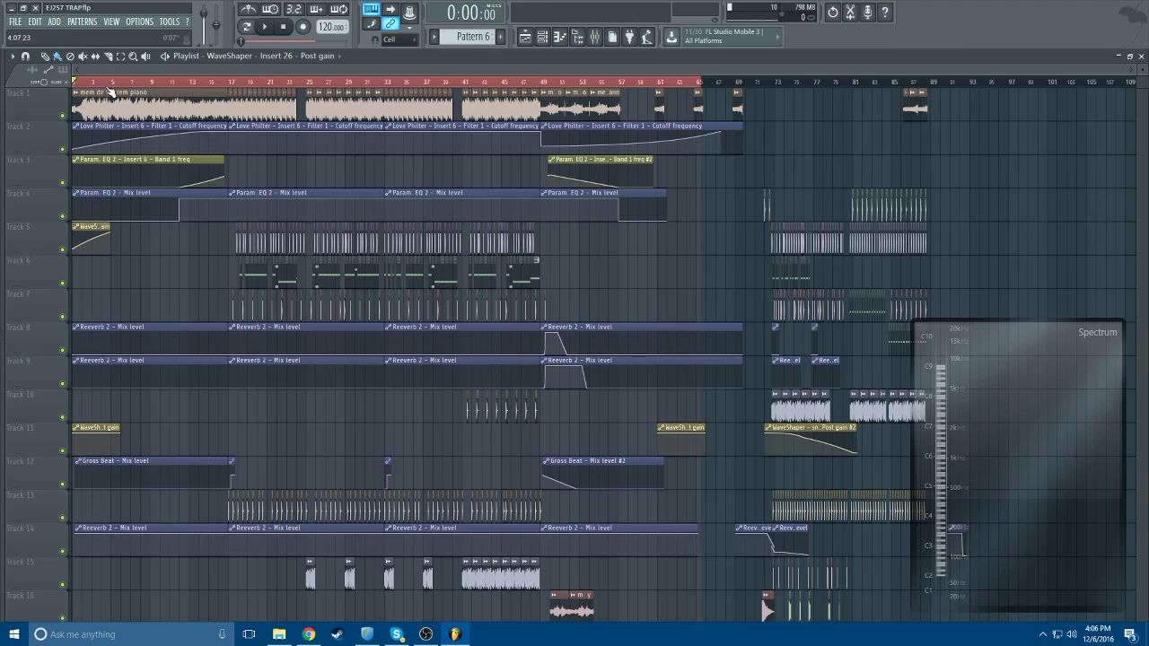
double_click(155, 105)
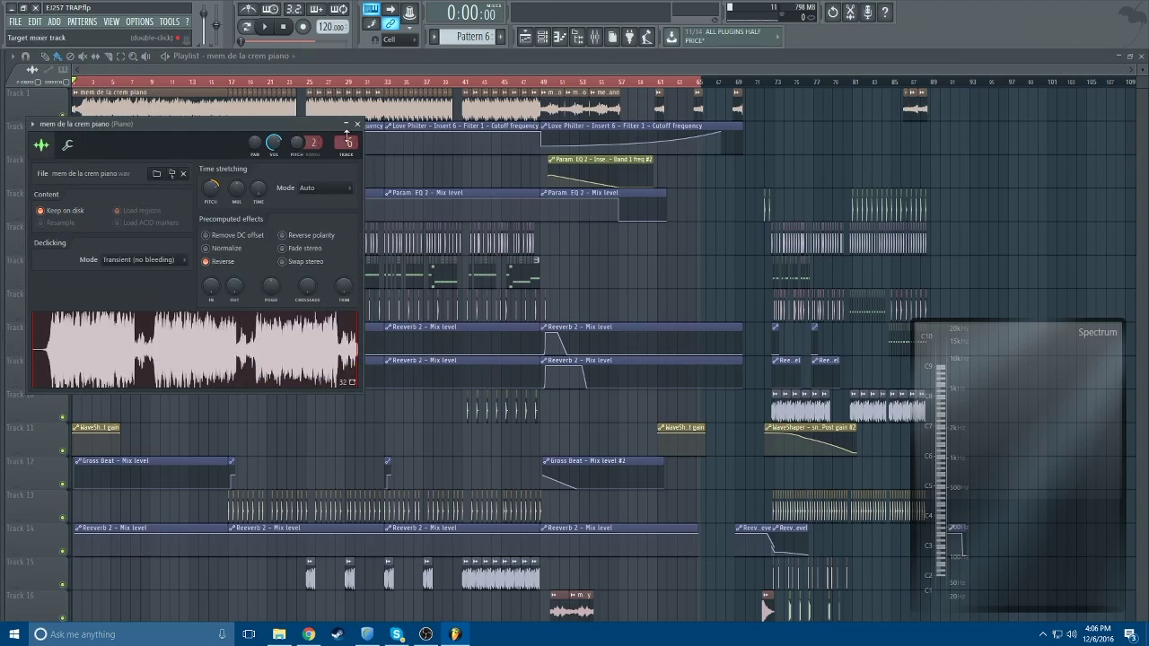
left_click(593, 38)
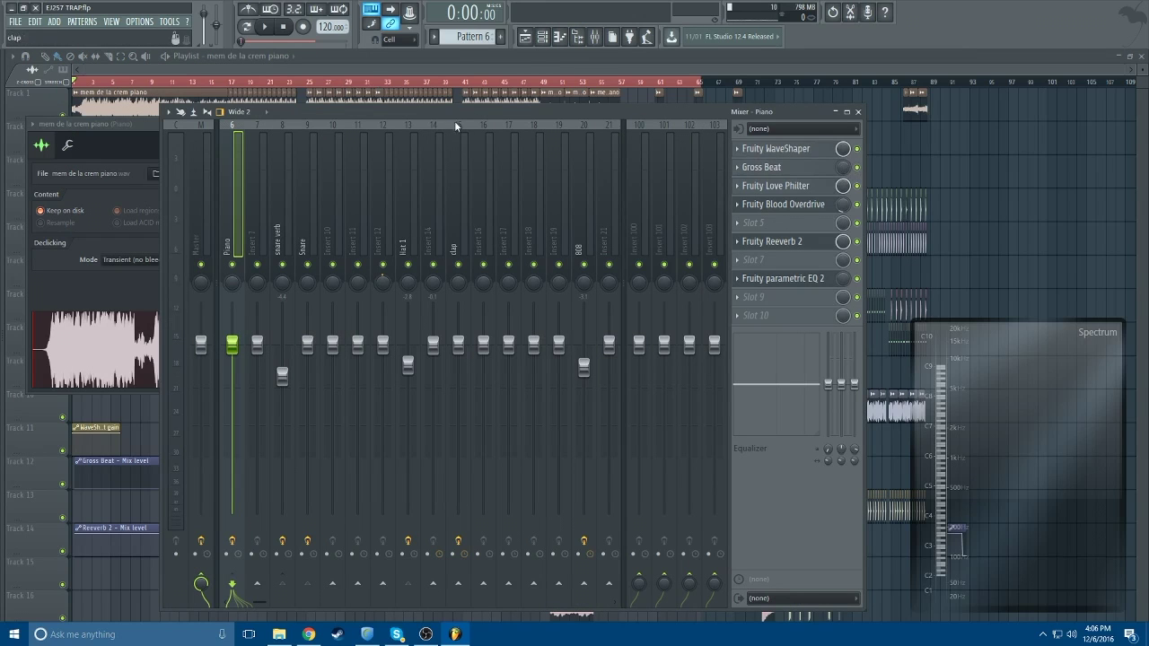
left_click(773, 279)
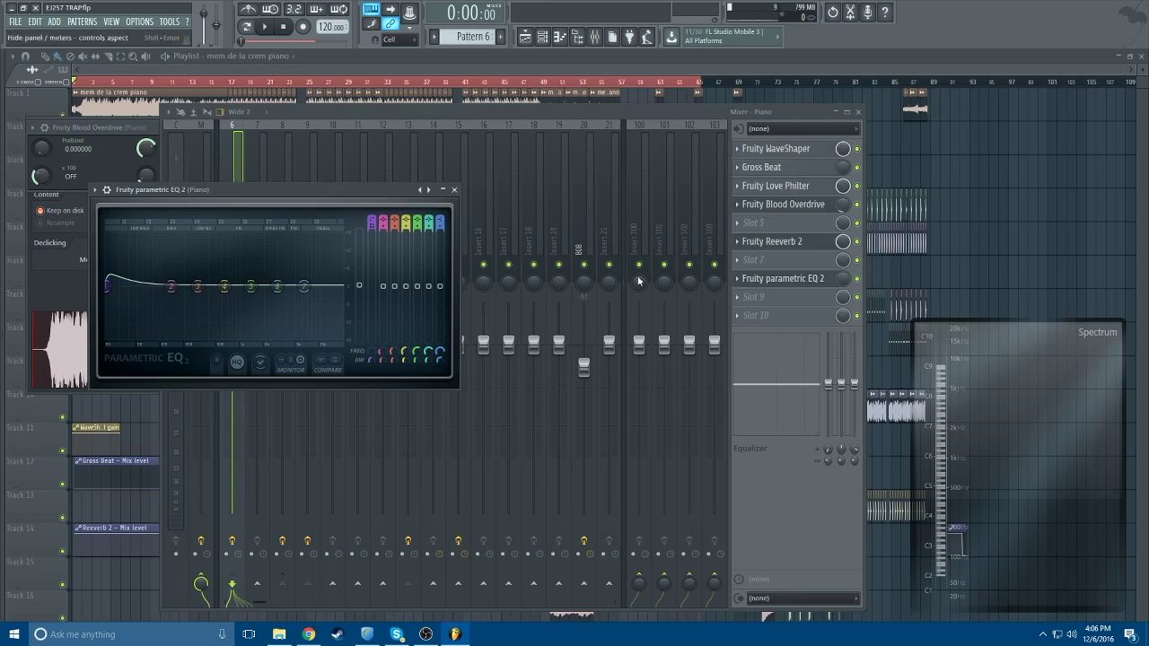
left_click(522, 67)
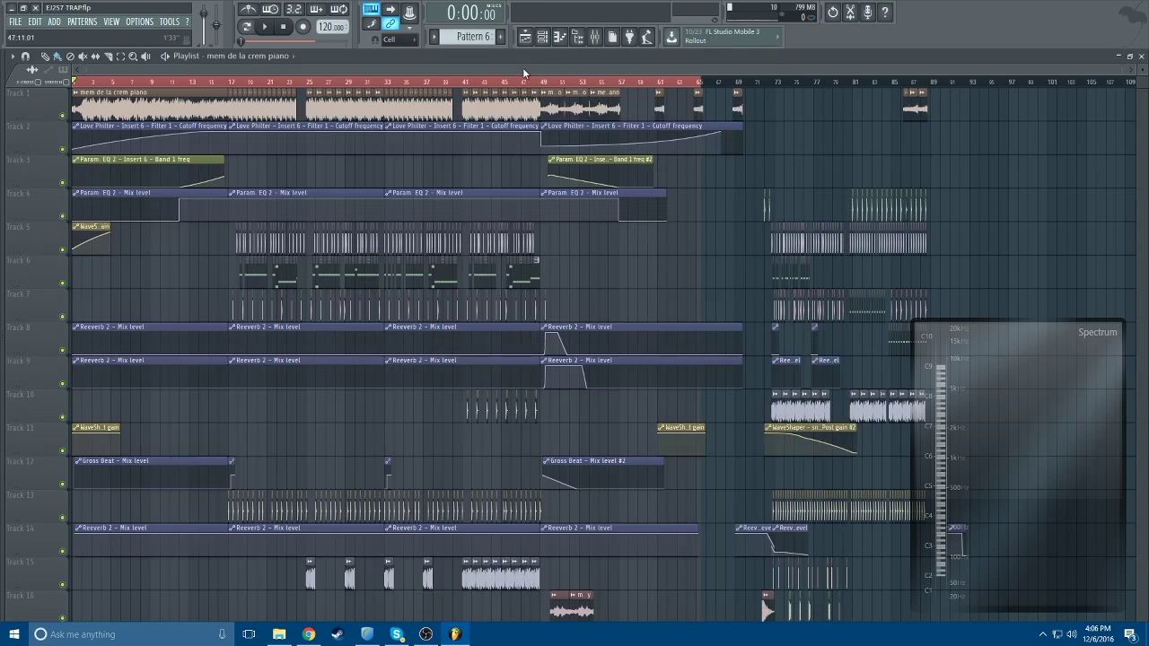
Step: Solo Tracks 1 to 4 and audition the piano with its automation from bar 8 and from bar 21
right_click(62, 116)
left_click_drag(62, 149, 64, 218)
left_click(142, 84)
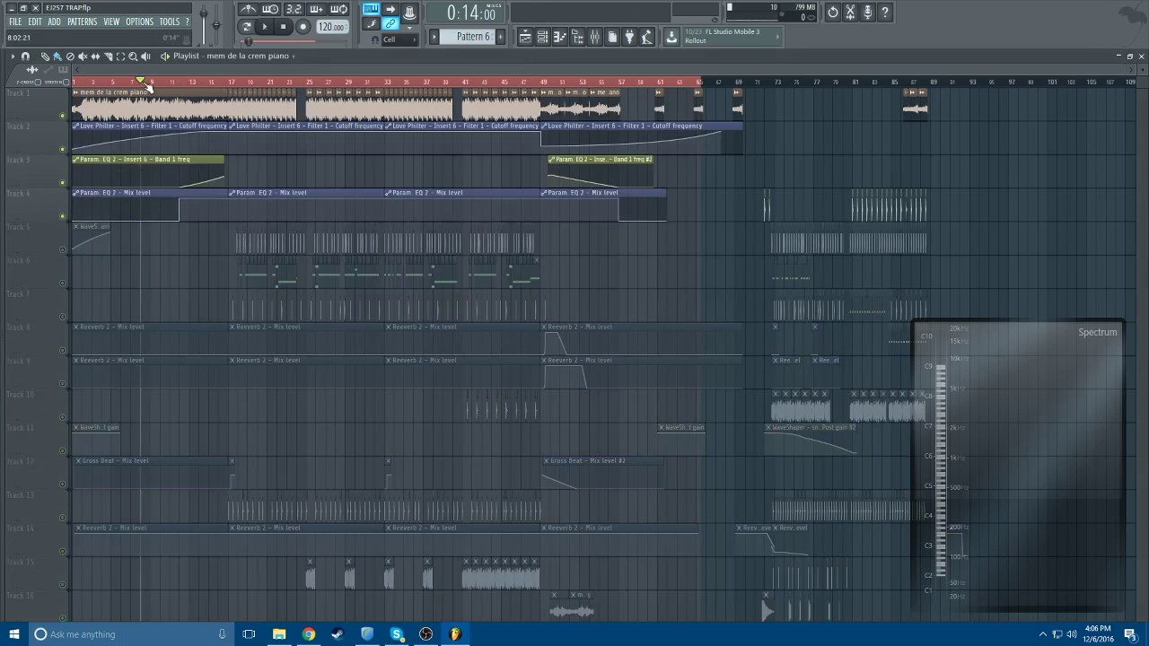
key("space")
left_click(269, 84)
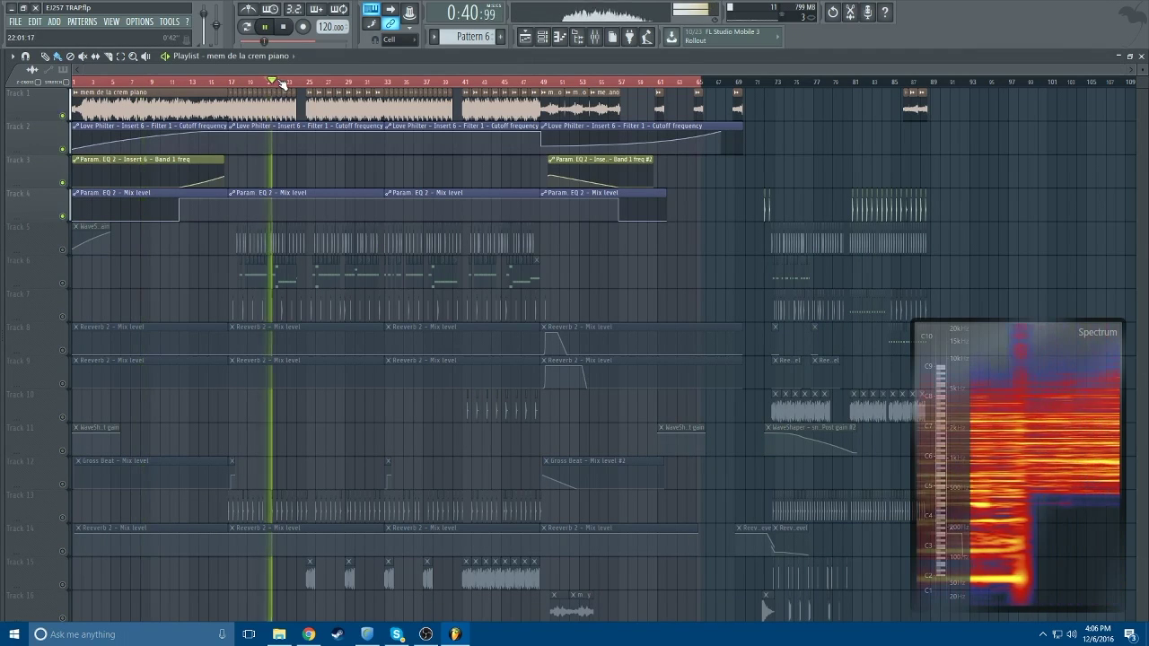
Step: Unmute Tracks 5, 7 and 6 during playback to hear them with the piano, and stop playback
left_click(62, 250)
left_click(64, 315)
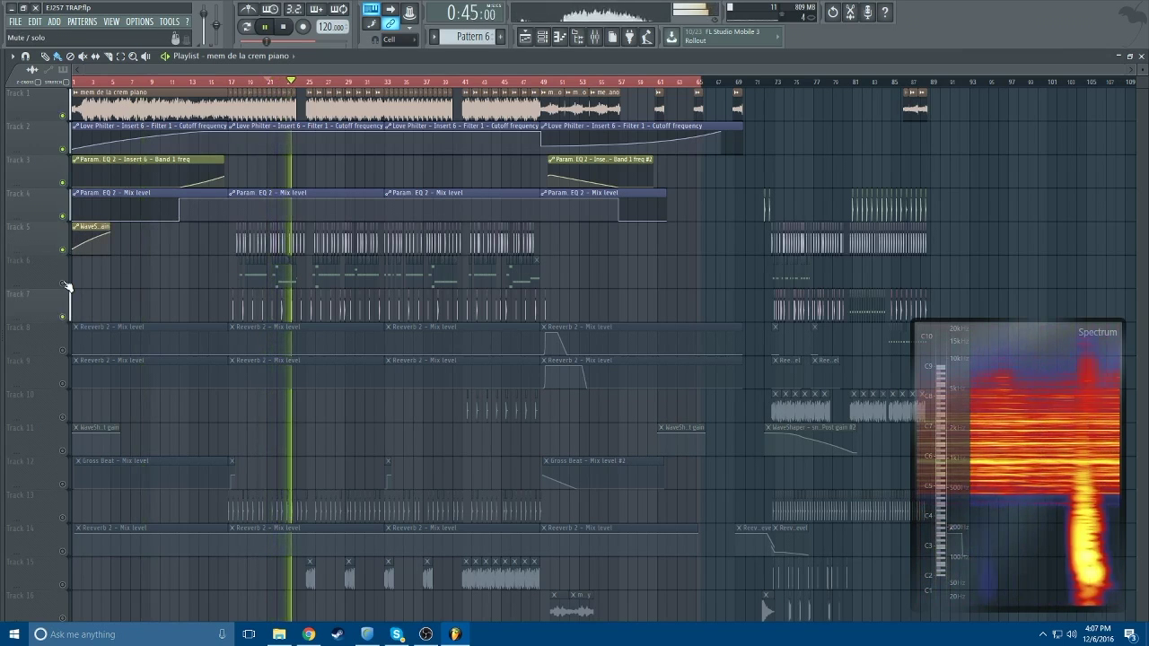
left_click(63, 284)
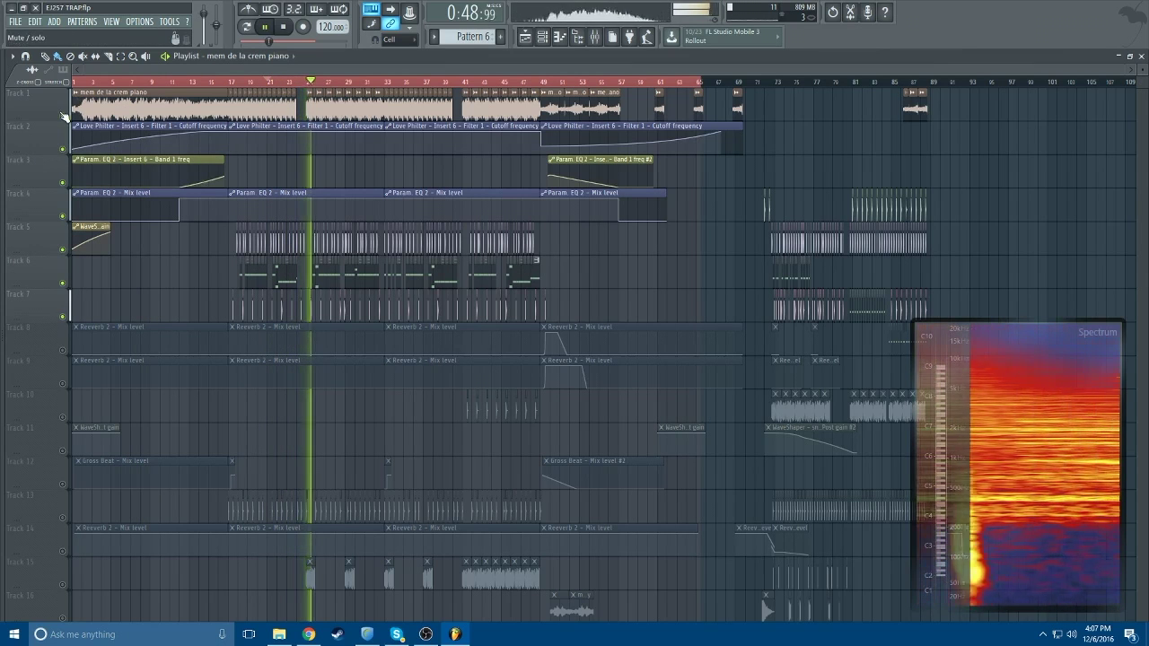
key("space")
Step: Clear the solo so all tracks are active, and mute Tracks 1 to 4
right_click(63, 116)
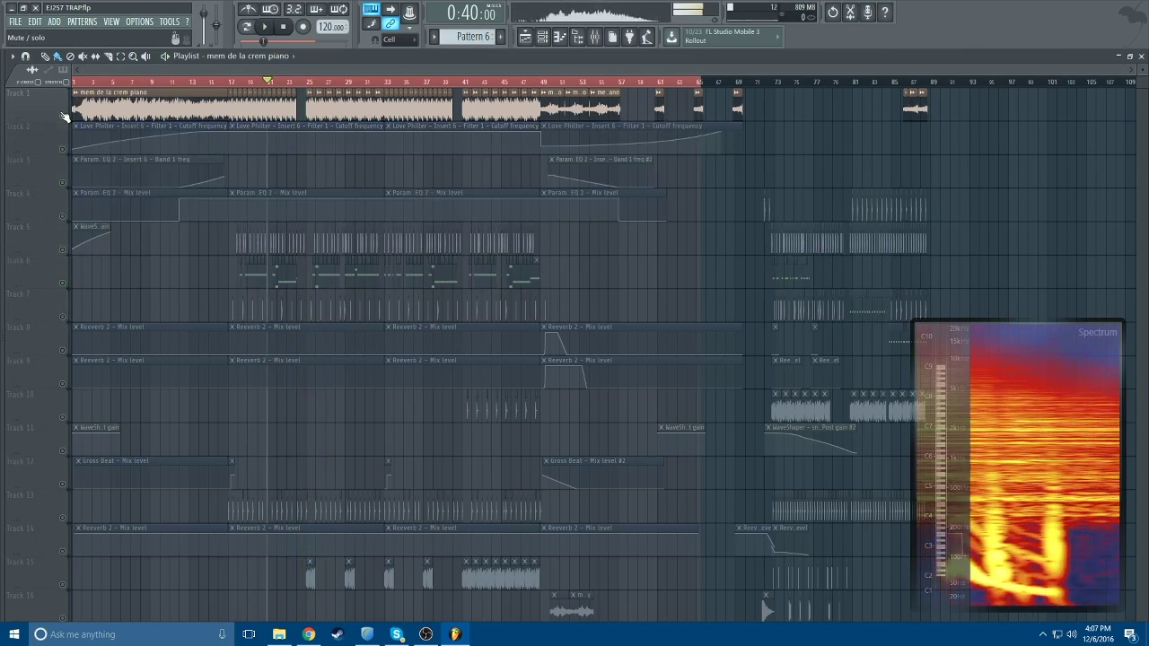
right_click(63, 116)
left_click(63, 116)
left_click(63, 149)
left_click(63, 183)
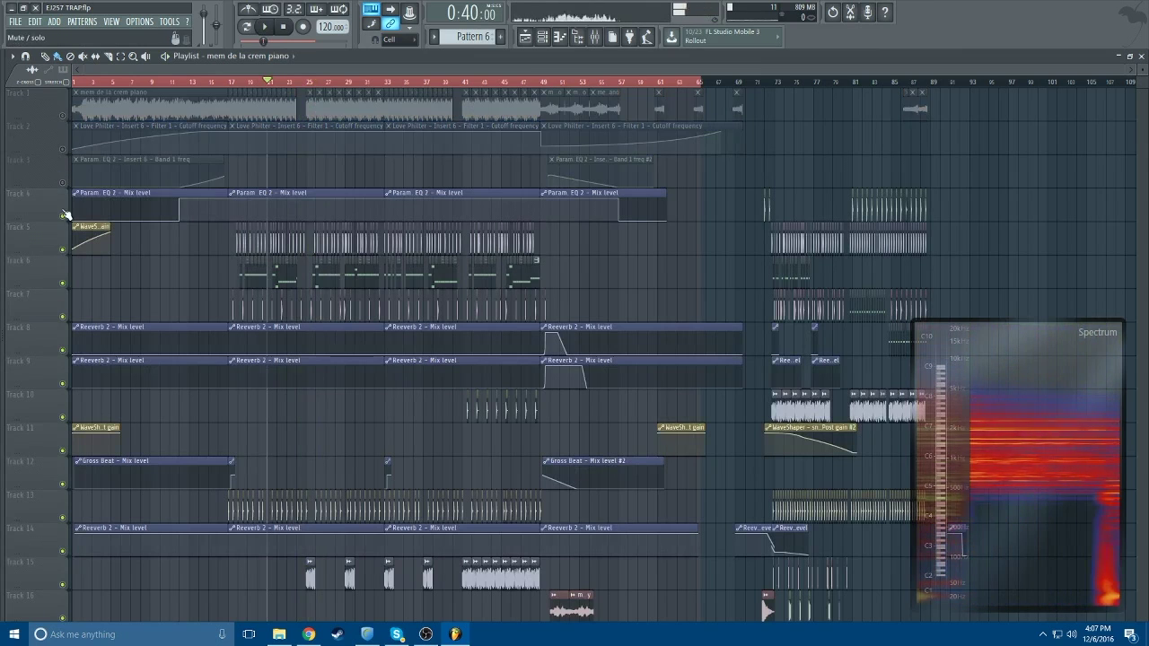
left_click(63, 216)
Step: Enlarge the timeline to show about bars 1 to 43 and solo Tracks 5, 6 and 7
scroll(185, 210, "down", 4)
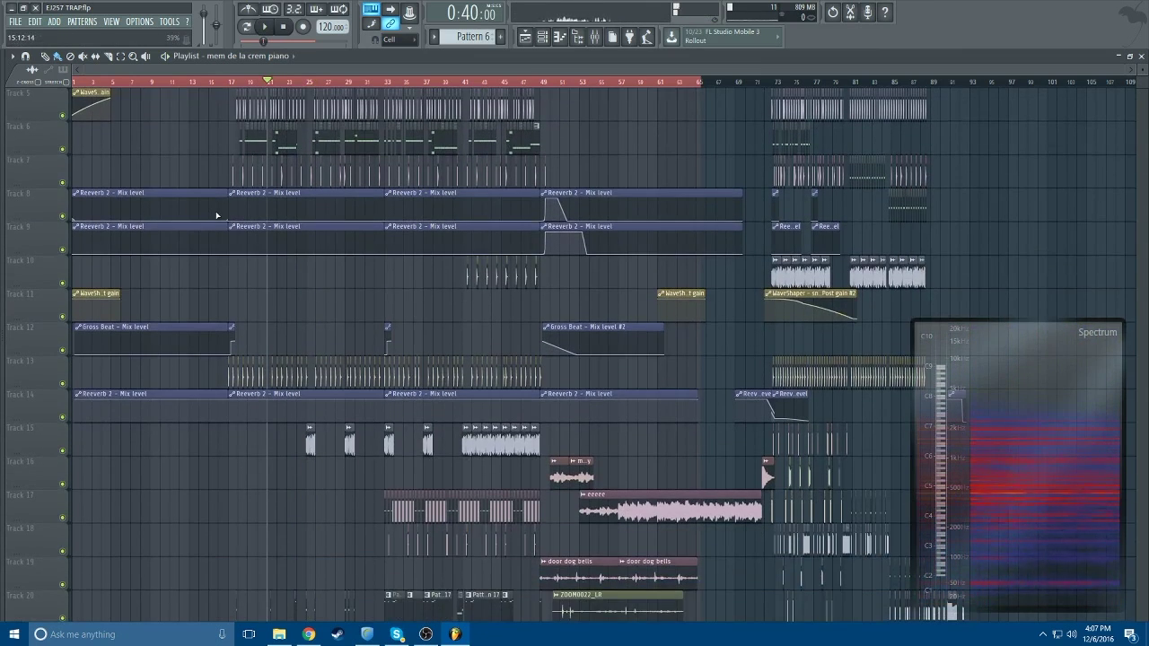
scroll(217, 215, "up", 3)
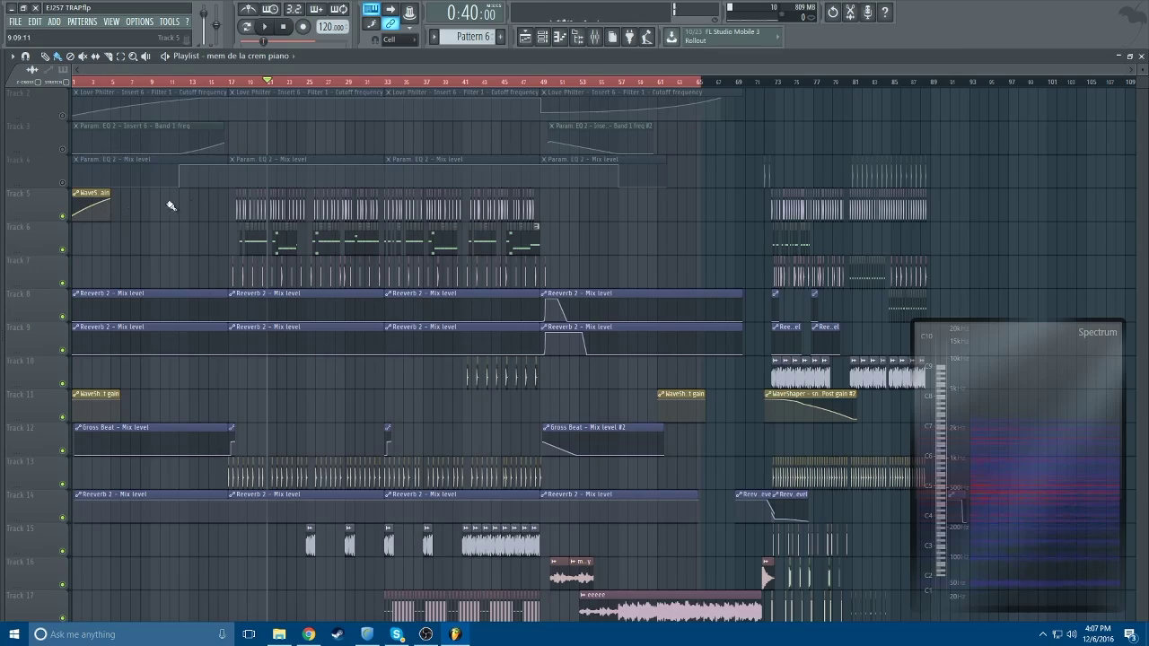
scroll(230, 206, "down", 3)
scroll(230, 207, "up", 1)
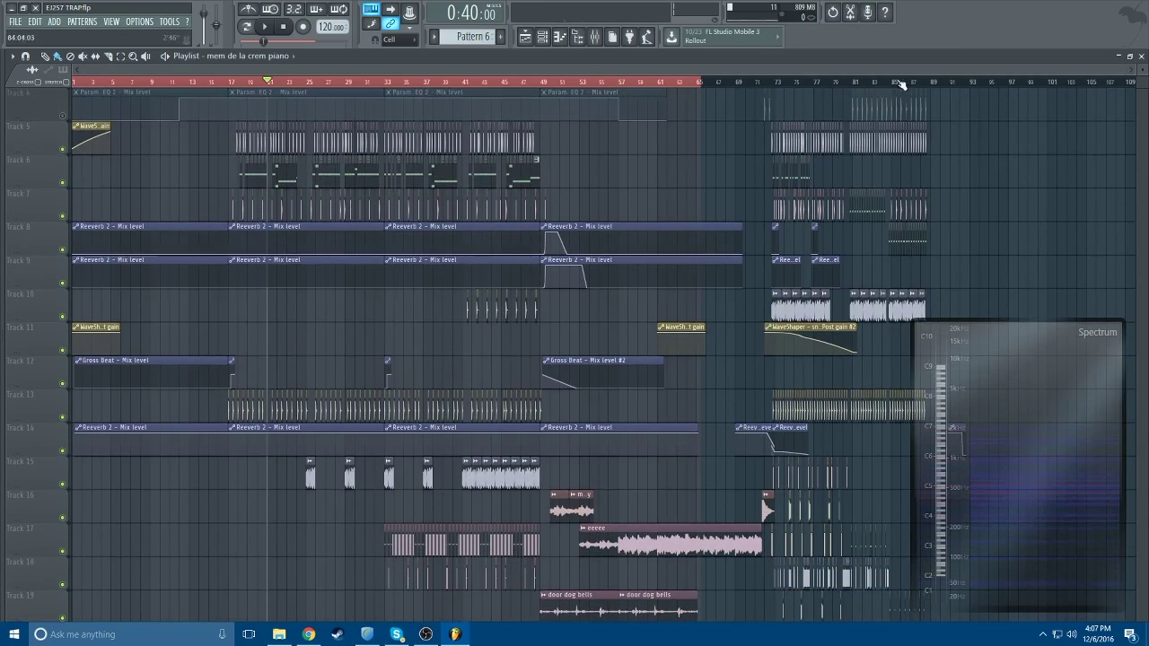
left_click_drag(1121, 69, 494, 140)
scroll(9, 137, "down", 1)
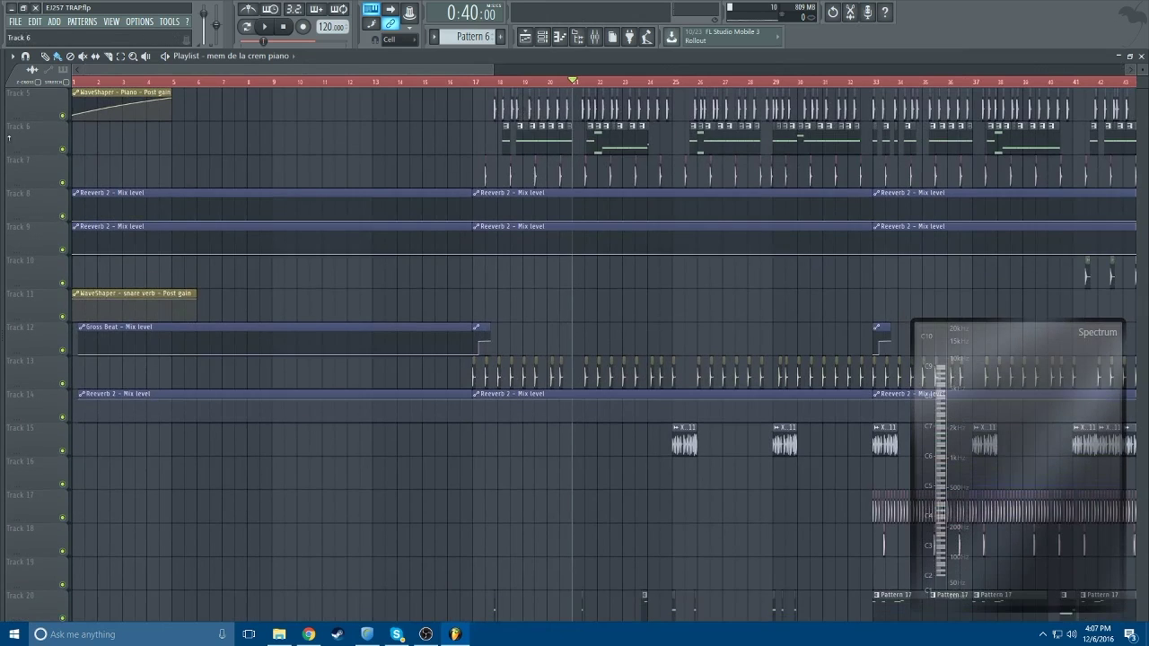
right_click(65, 117)
left_click(64, 150)
left_click(65, 180)
Step: Audition the soloed tracks from bar 17 and unmute the Reeverb 2 mix level automation on Tracks 8 and 9
left_click(473, 82)
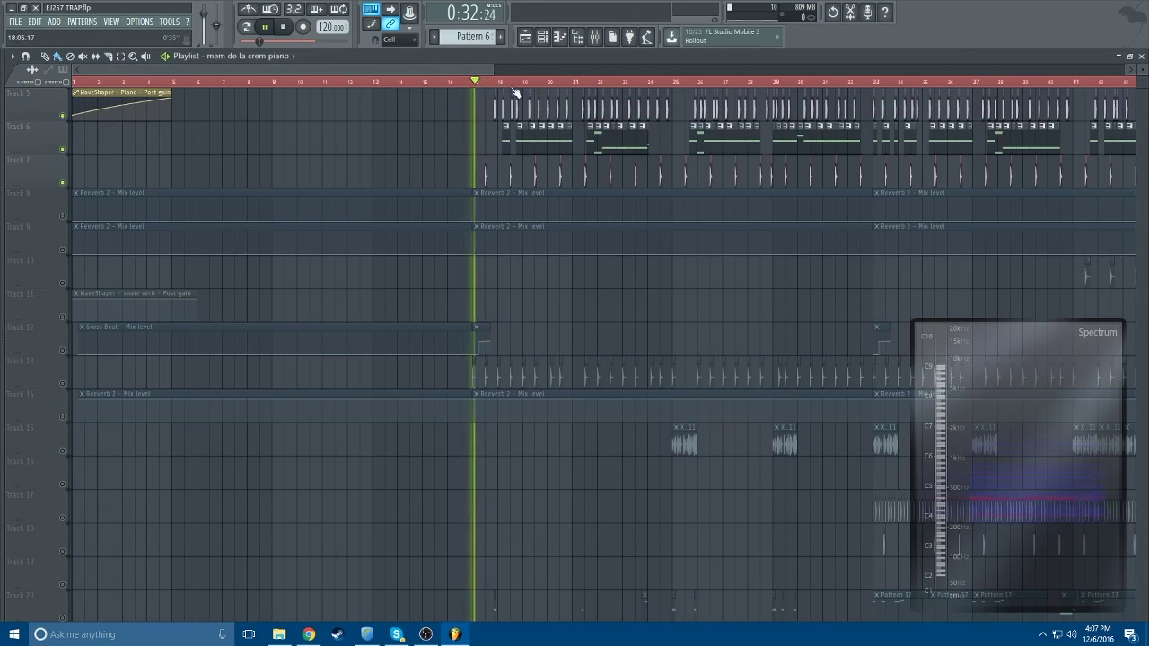
key("space")
key("space")
left_click(63, 218)
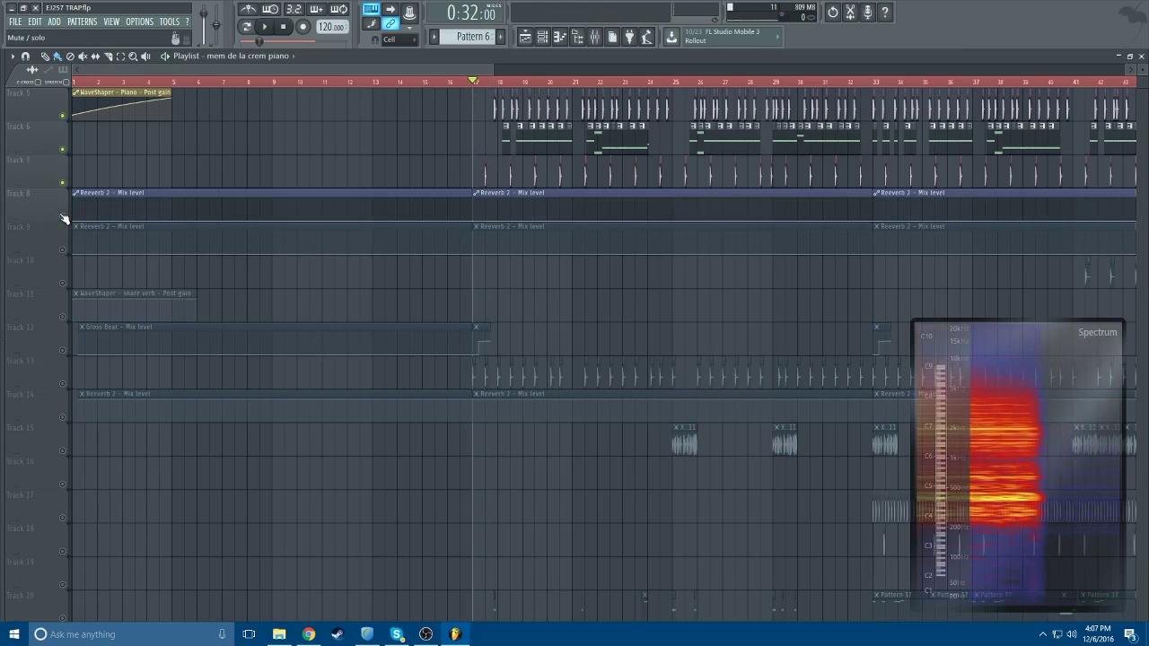
left_click(64, 250)
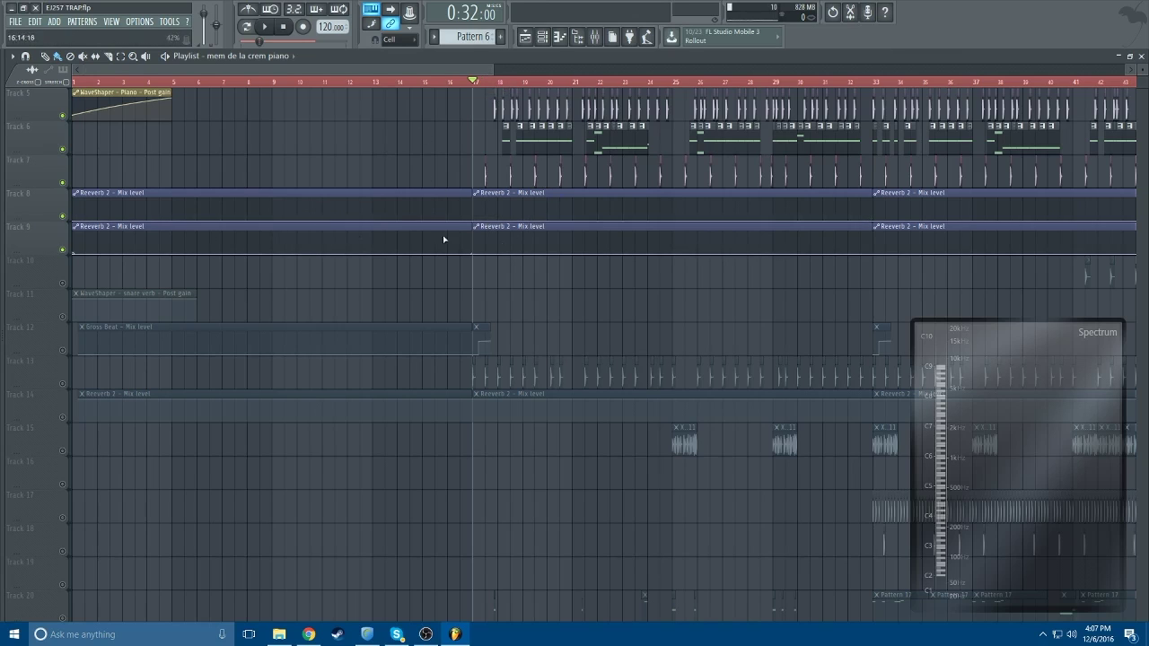
Step: Look over the arrangement up to about bar 64 and briefly play the active tracks from bar 17
scroll(504, 66, "right", 5)
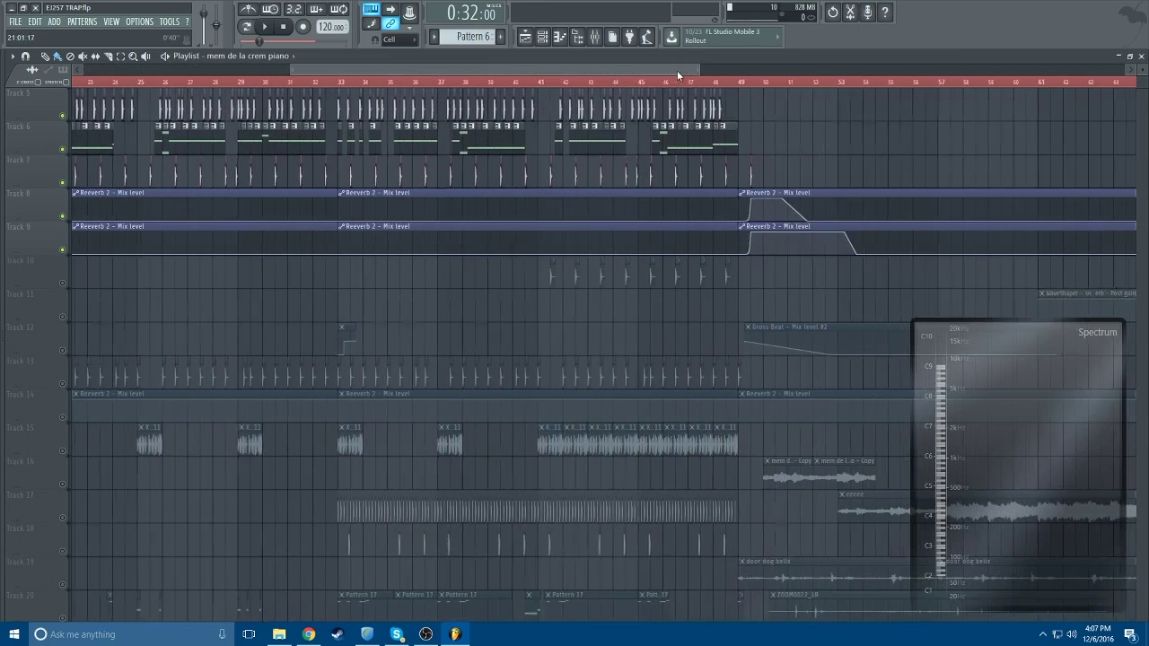
left_click_drag(658, 72, 481, 76)
key("space")
key("space")
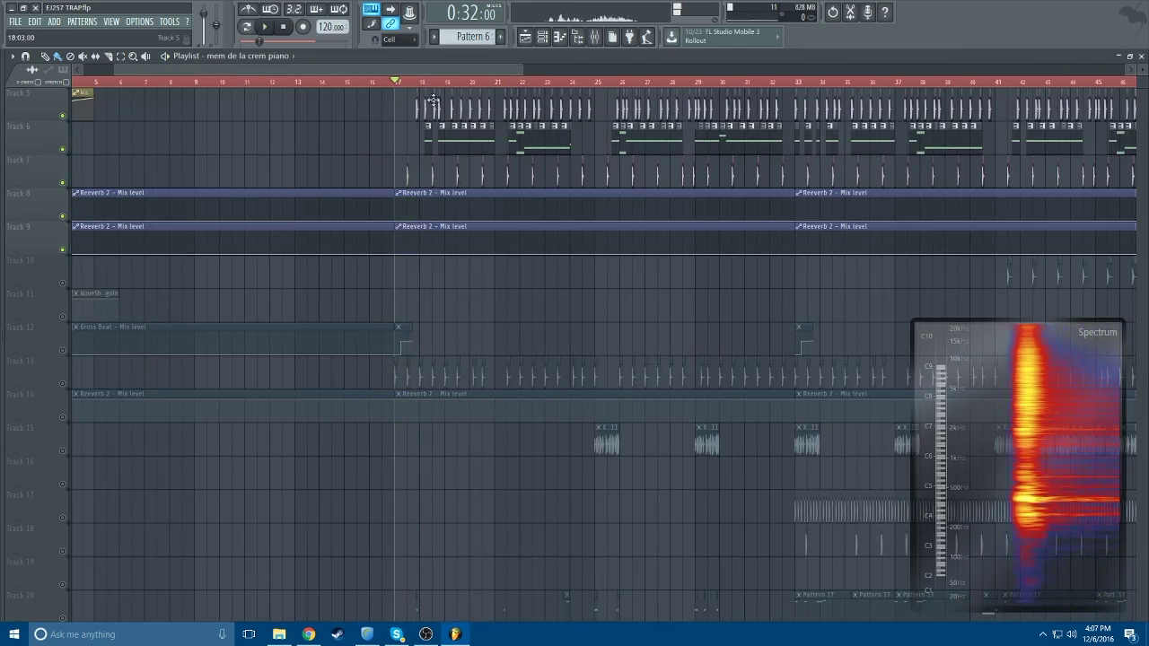
Step: Mute Tracks 6 and 7, play from bar 17 to hear the Track 5 samples, and stop playback
scroll(433, 100, "up", 1)
scroll(446, 109, "up", 1)
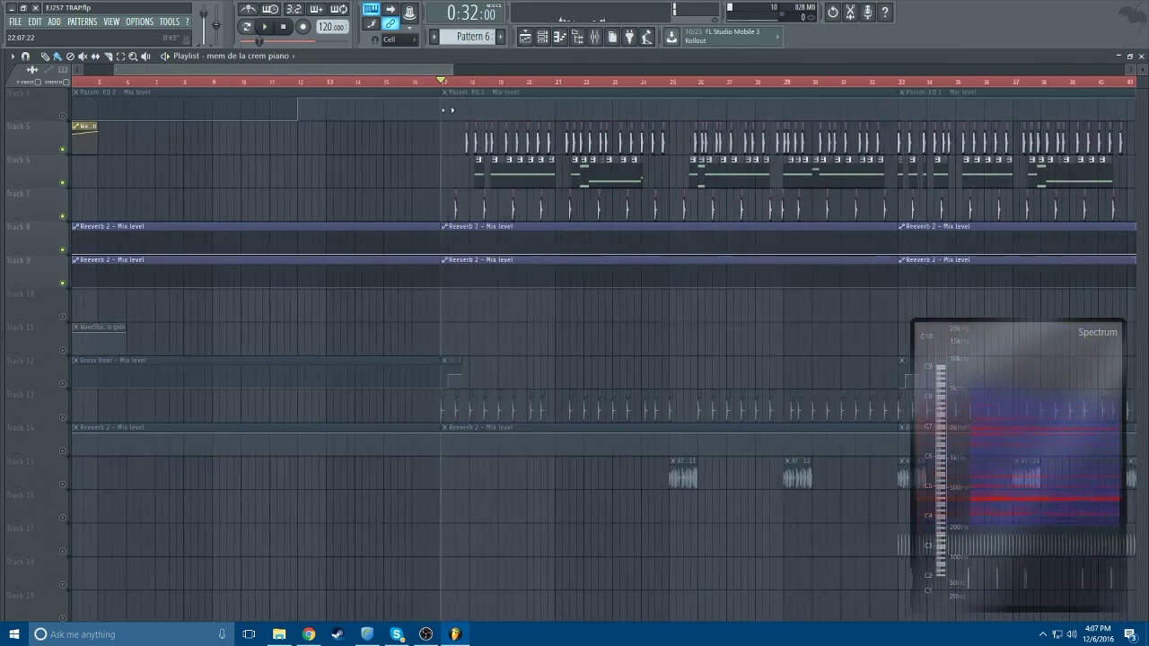
scroll(446, 110, "up", 3)
left_click_drag(273, 68, 366, 70)
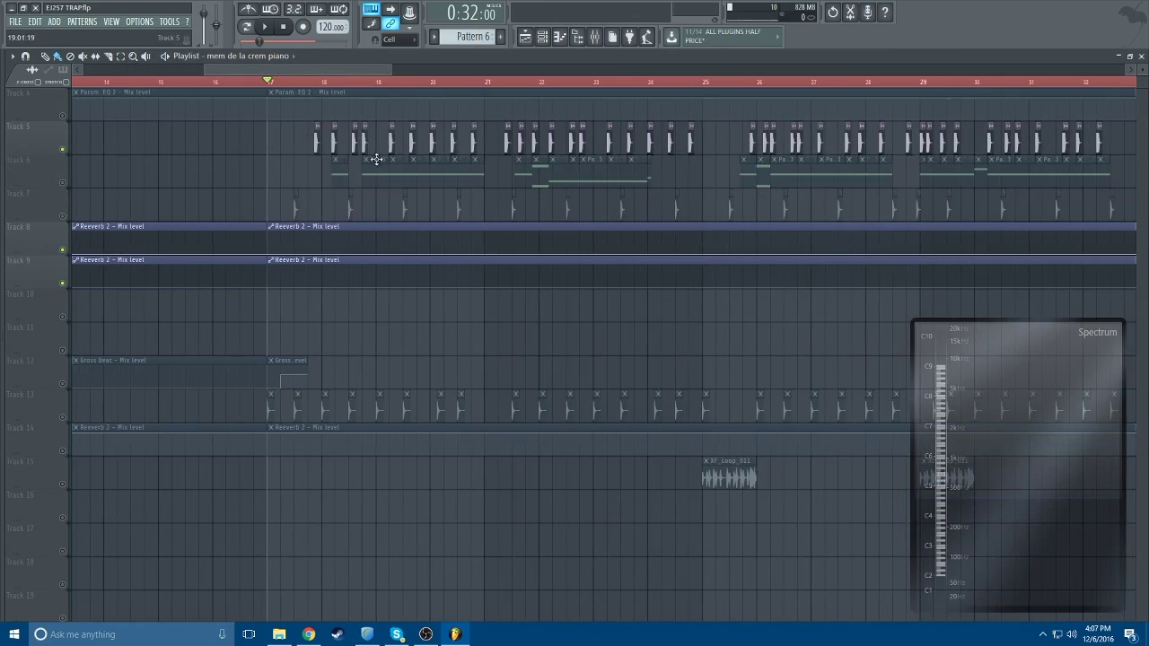
key("space")
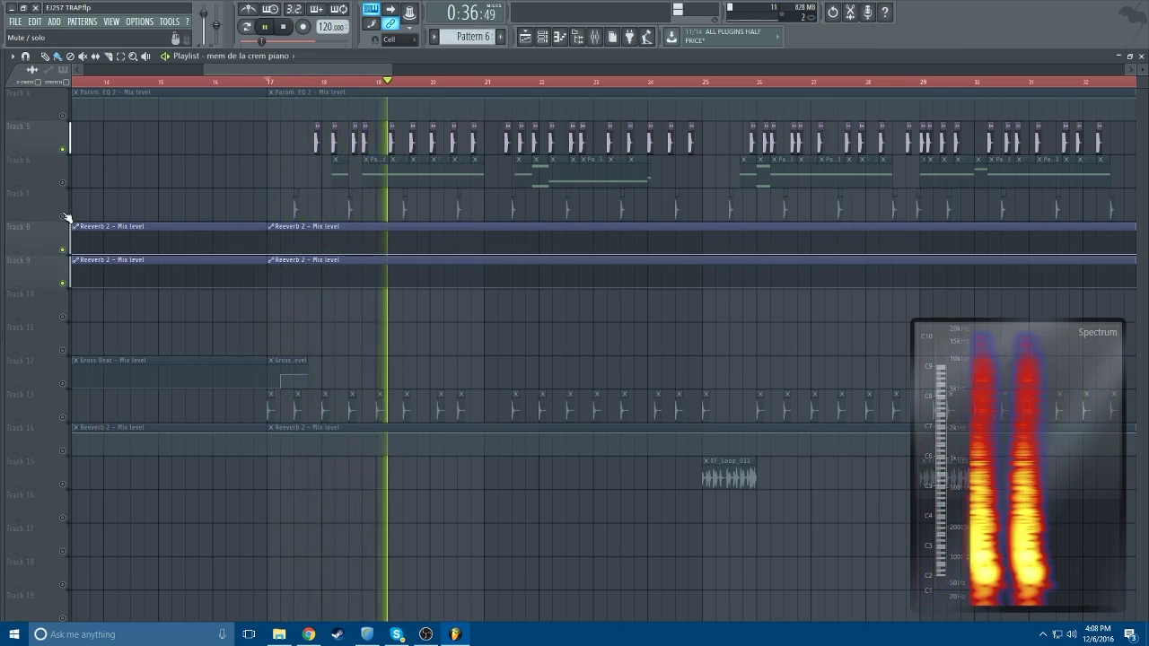
key("space")
Step: Unmute Tracks 7, 12, 13, 14 and 15 and audition them together with Track 5 from bar 17
left_click(63, 418)
left_click(63, 452)
left_click(62, 386)
key("space")
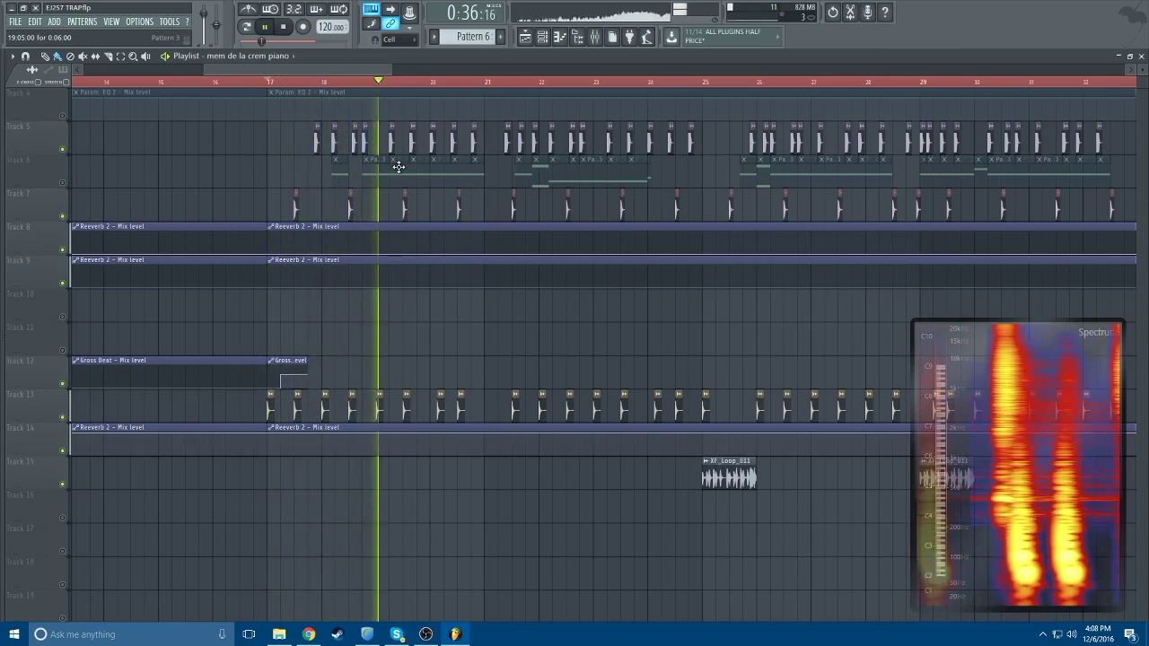
key("space")
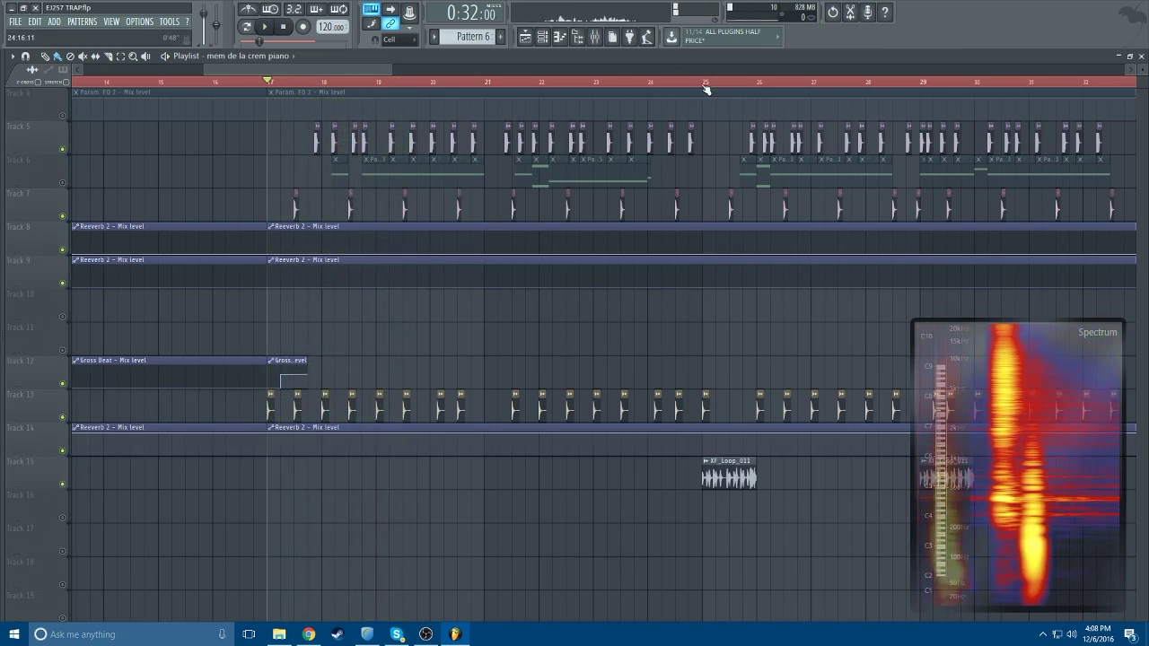
Step: Audition the XF_Loop_011 clip on Track 15 from just before bar 25 and stop playback, keeping no extra copy of the clip
left_click(705, 82)
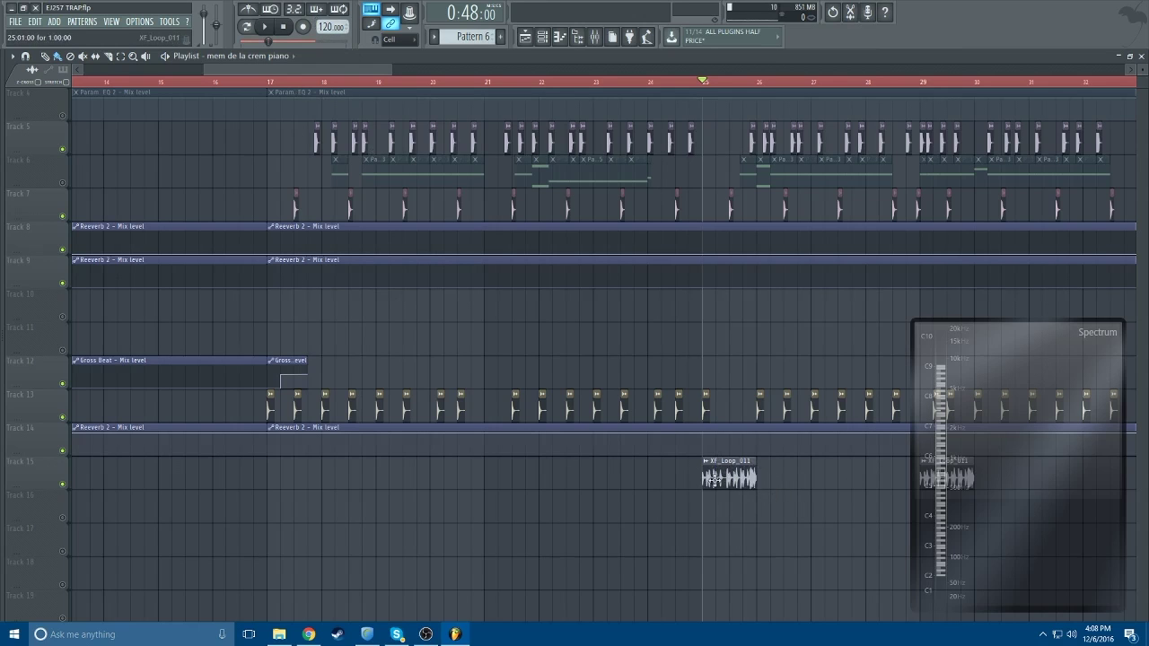
left_click_drag(705, 88, 692, 84)
key("space")
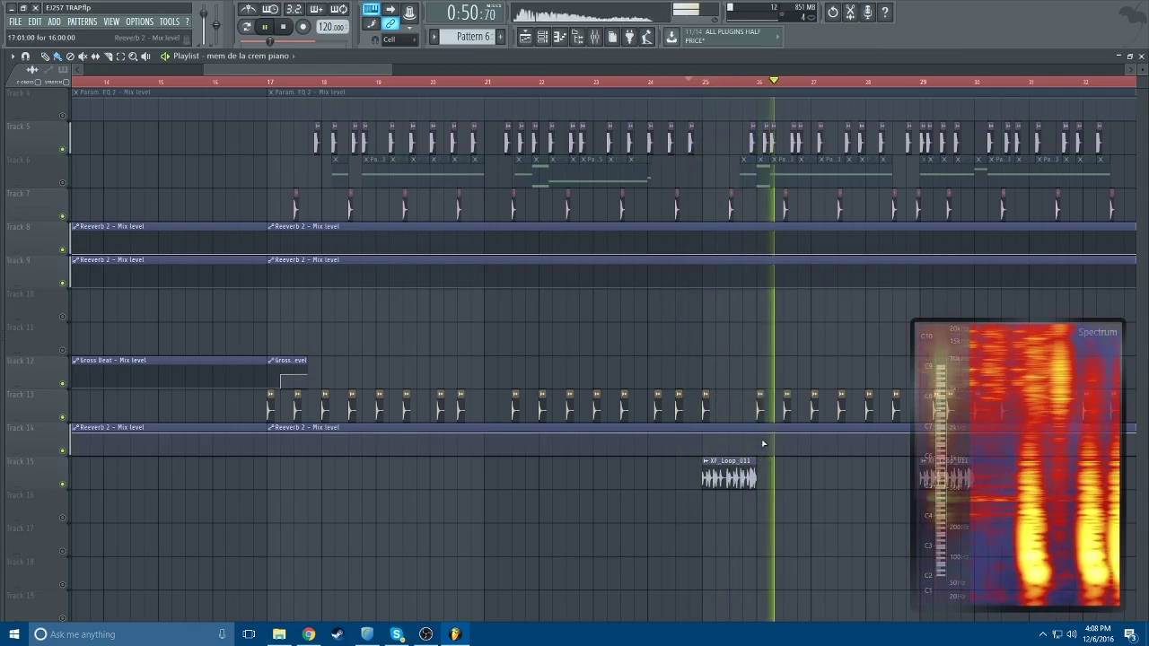
left_click(817, 476)
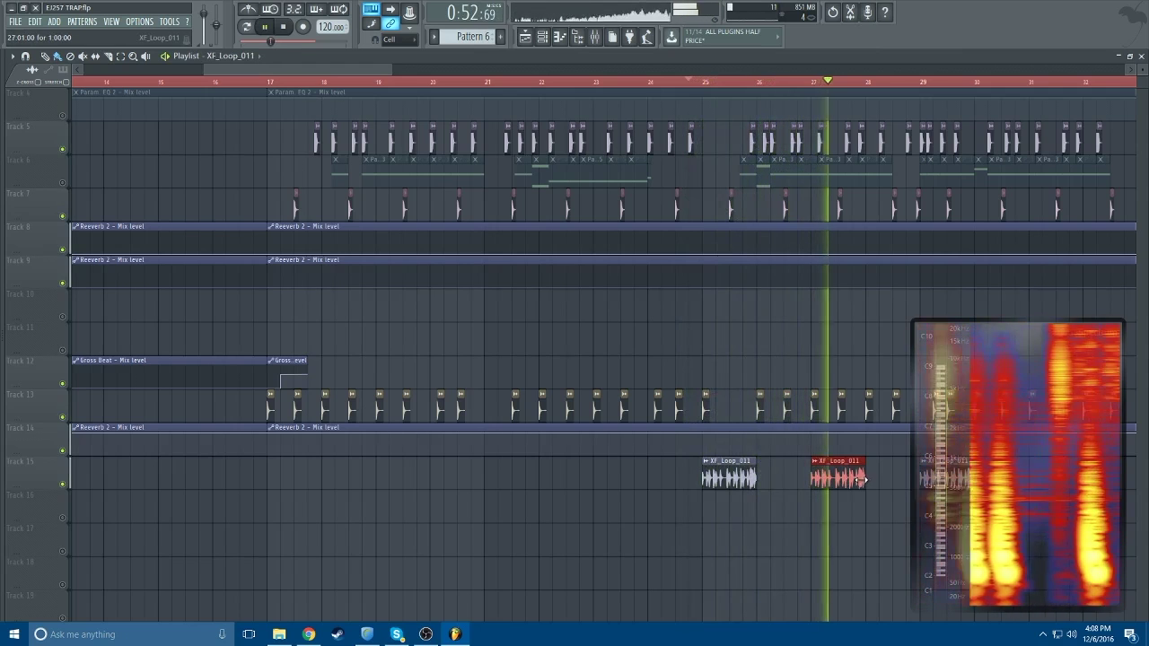
right_click(856, 477)
key("space")
Step: Unmute Track 6, pick its Pattern 3 clip, and set the playback position just after bar 18
scroll(356, 280, "up", 3)
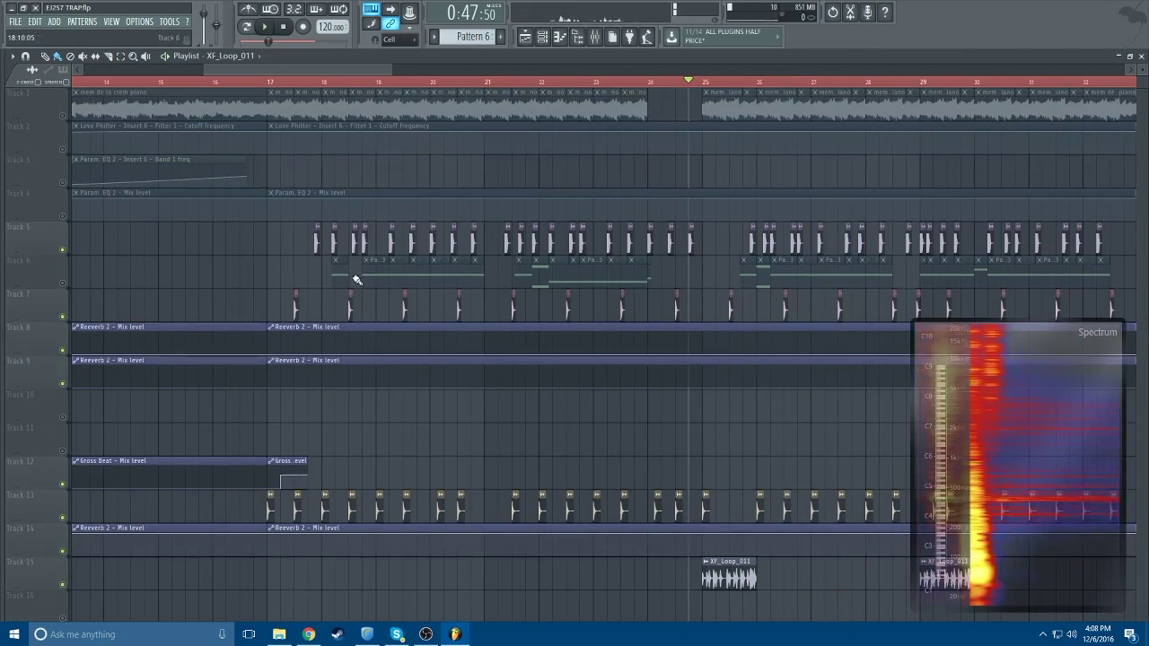
left_click(65, 284)
left_click_drag(387, 70, 333, 73)
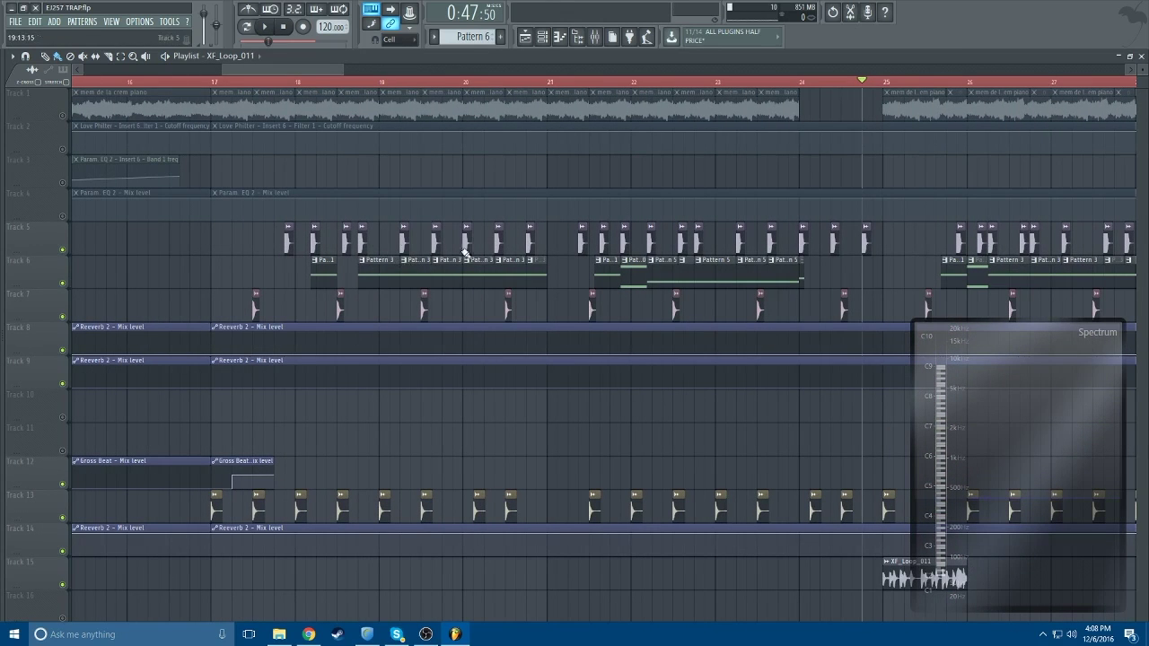
left_click(375, 275)
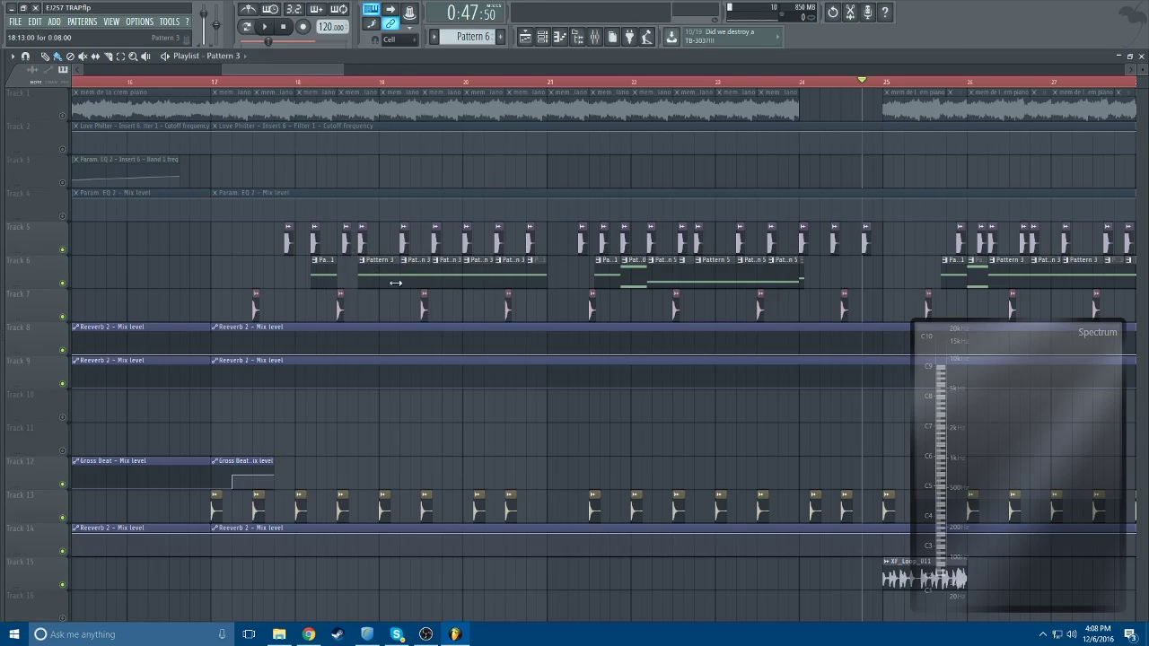
left_click(317, 83)
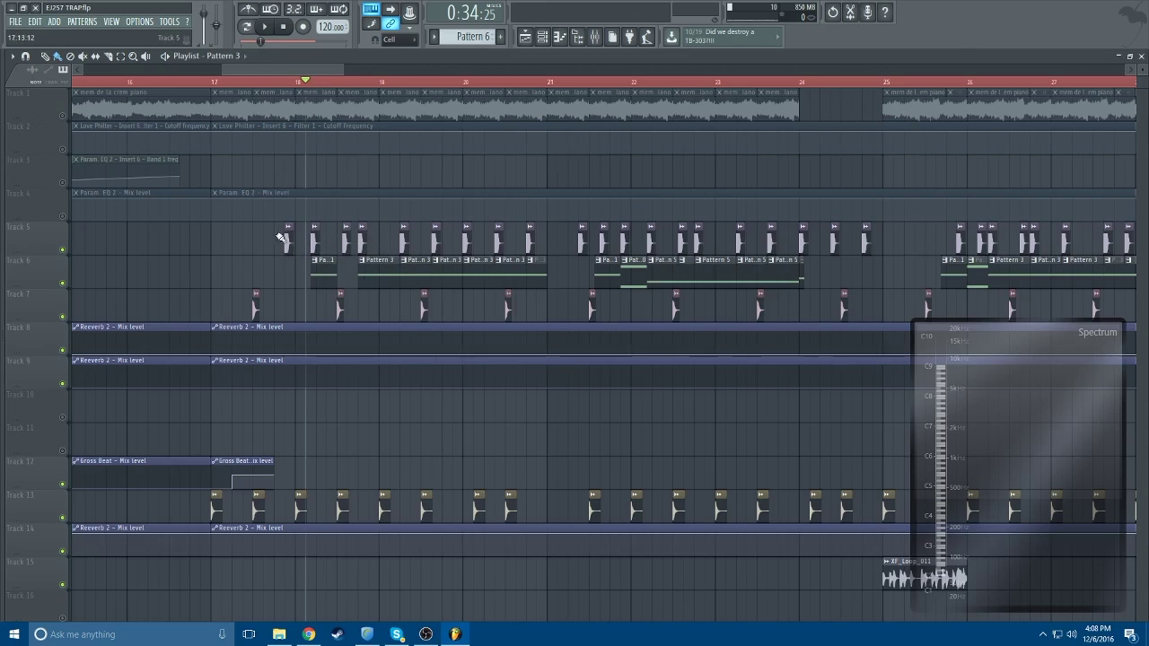
Step: View the 808 note of Pattern 3 in the piano roll and return to the playlist
double_click(387, 276)
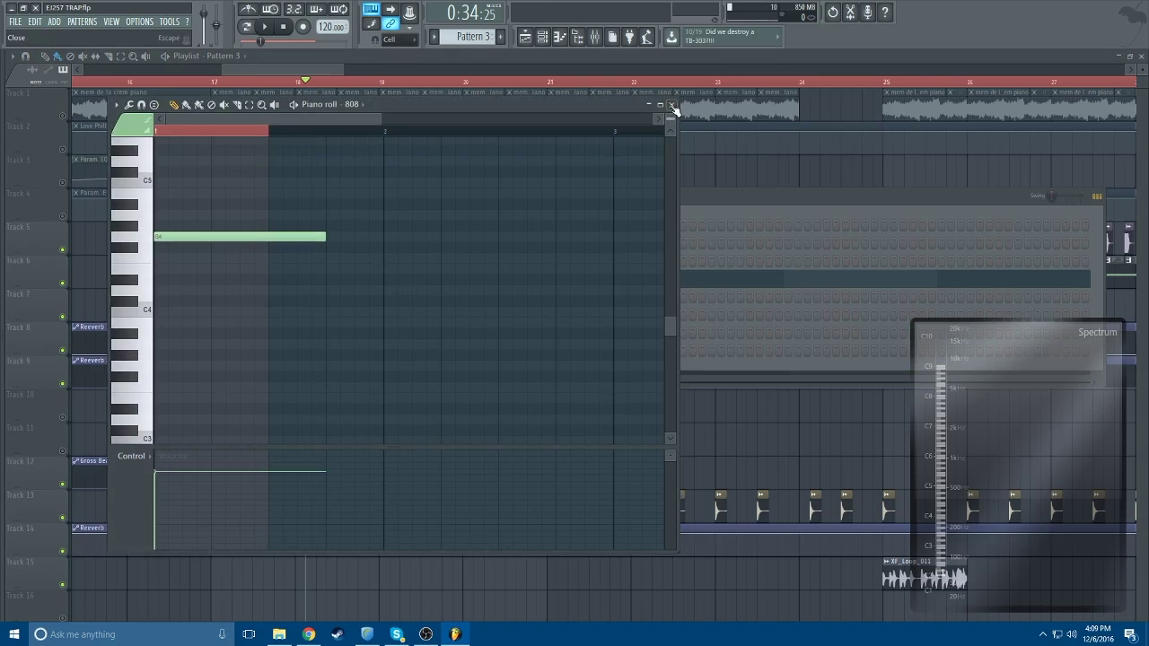
left_click(671, 105)
key("F6")
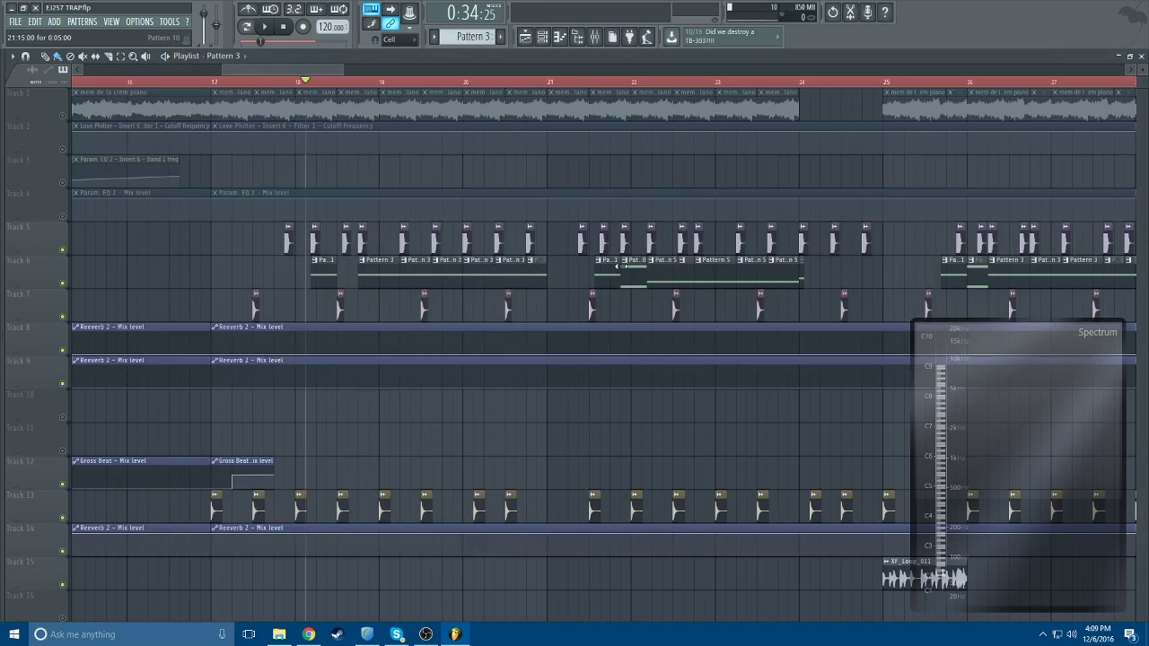
Step: Audition the Track 6 808 patterns with the drums from around bar 18 and pause before bar 25
left_click(265, 27)
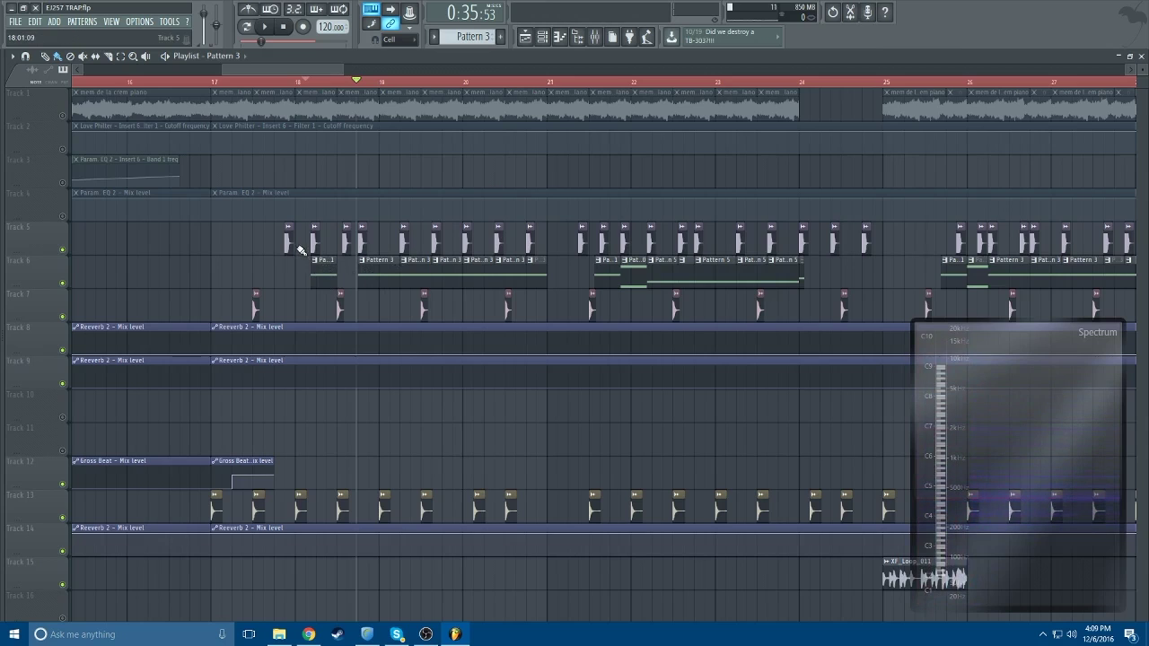
left_click(296, 82)
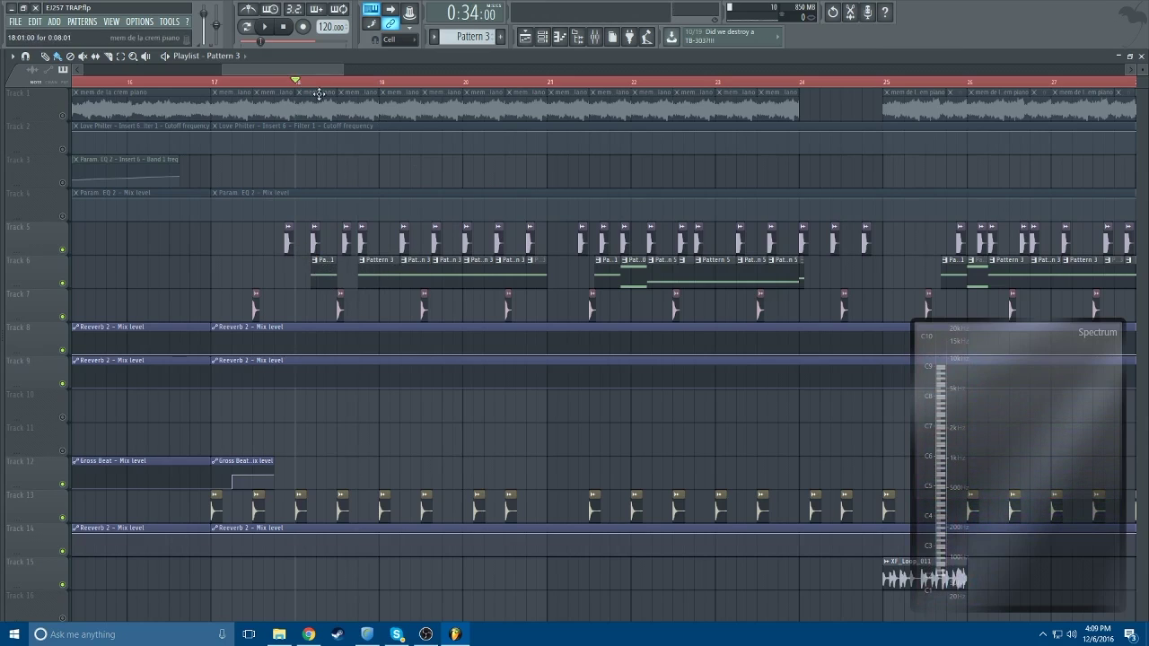
left_click(264, 27)
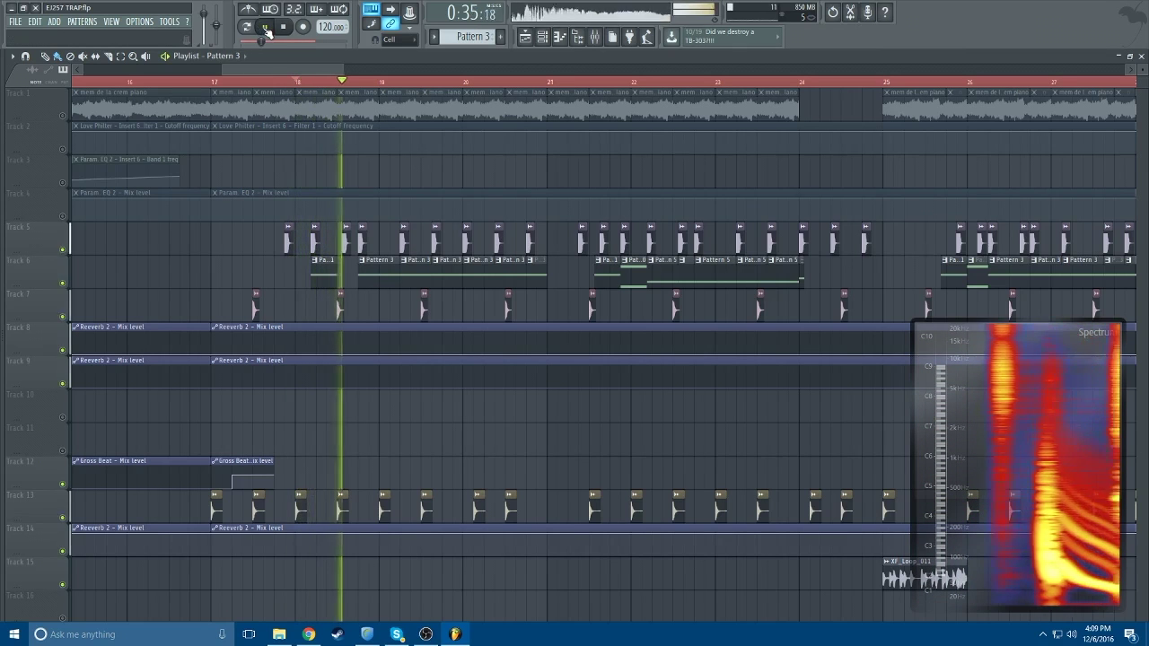
left_click(265, 28)
left_click(265, 28)
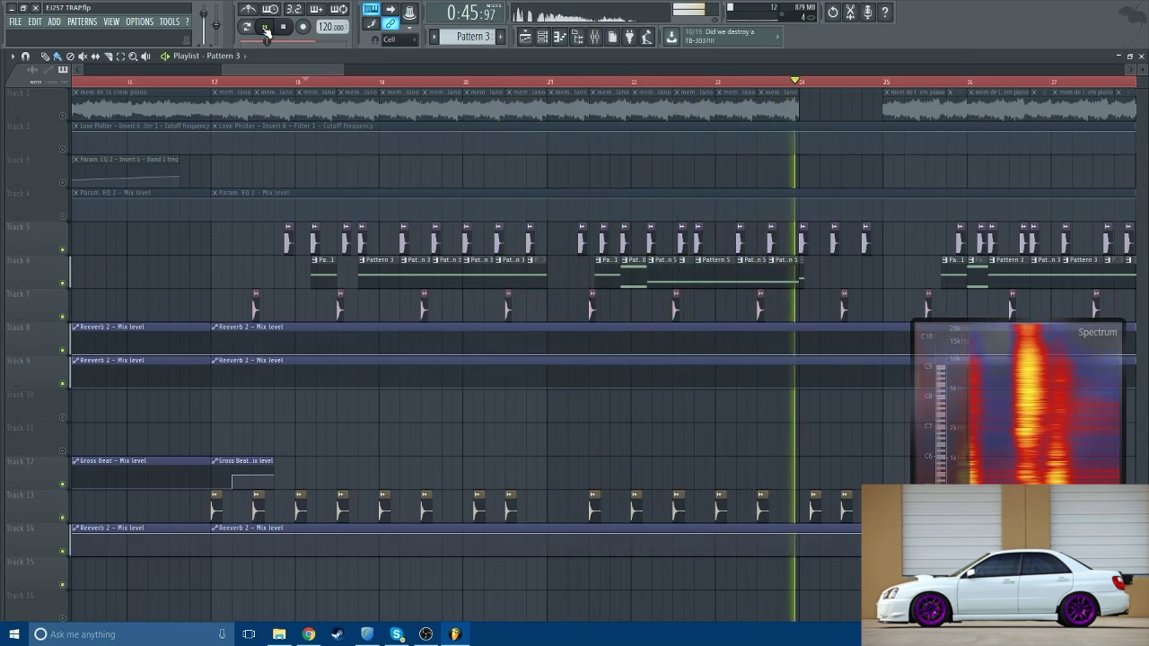
left_click(266, 27)
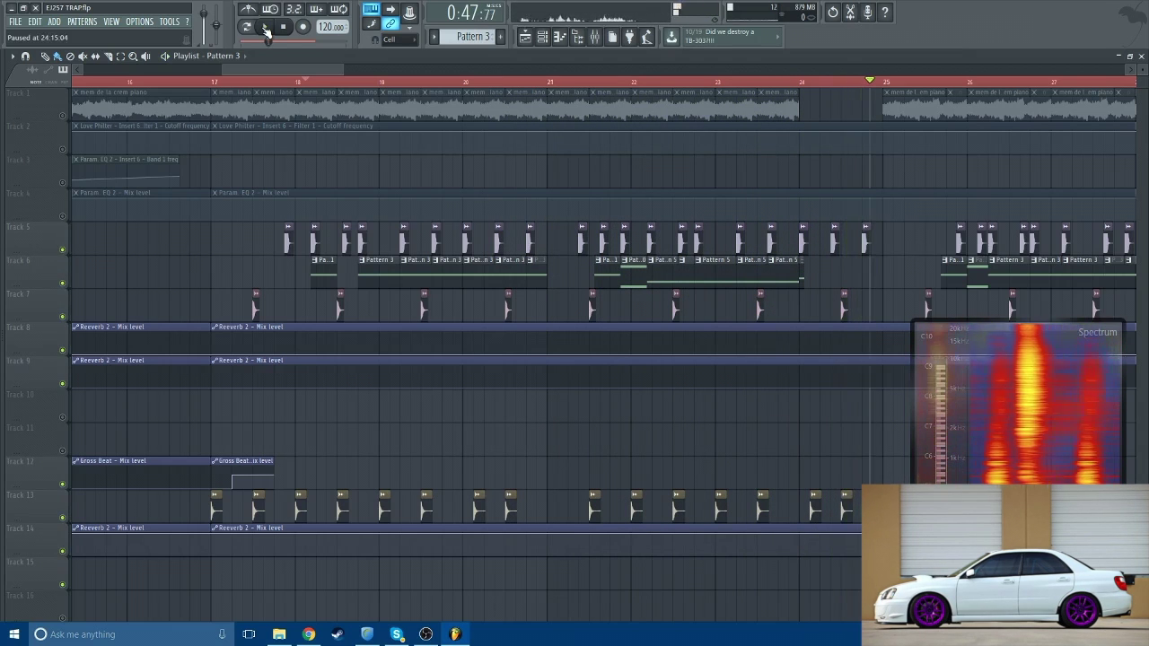
Step: Examine Pattern 3's 808 note in both the piano roll and the channel rack, and close the piano roll
double_click(448, 268)
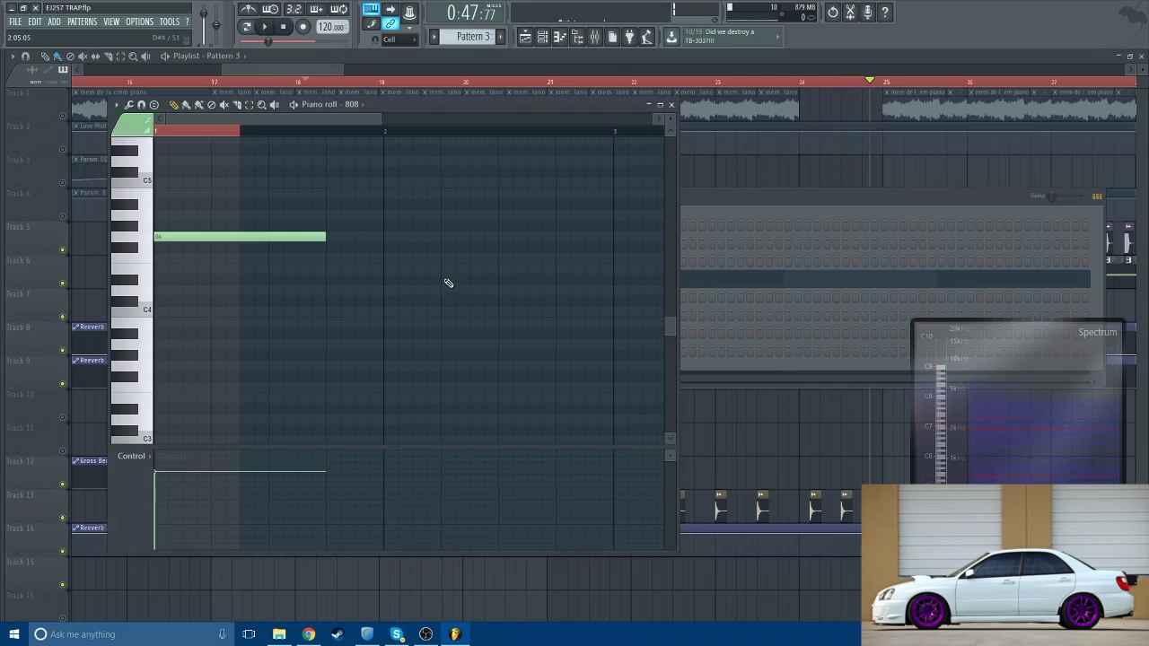
key("F6")
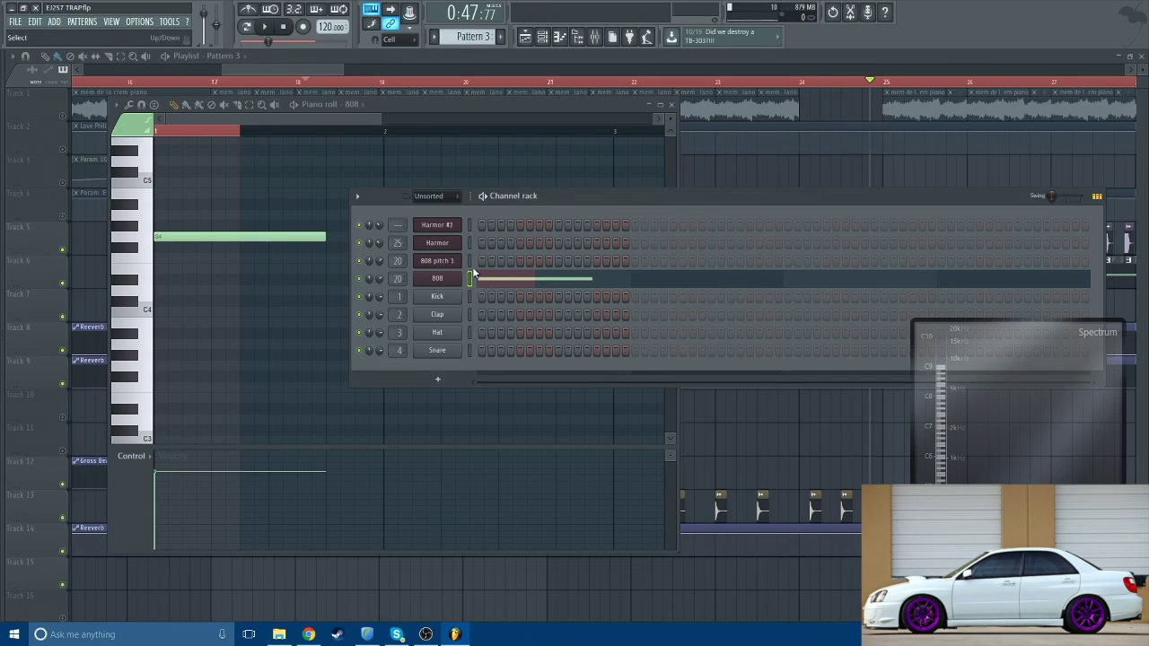
left_click_drag(569, 197, 471, 132)
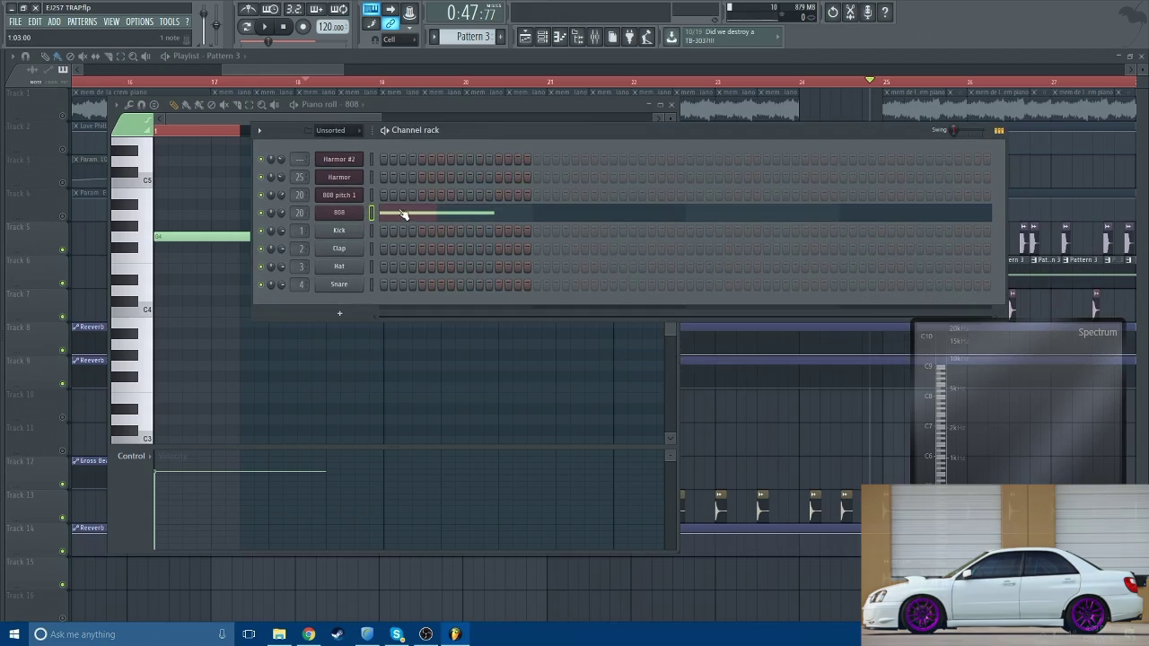
key("F7")
left_click(440, 217)
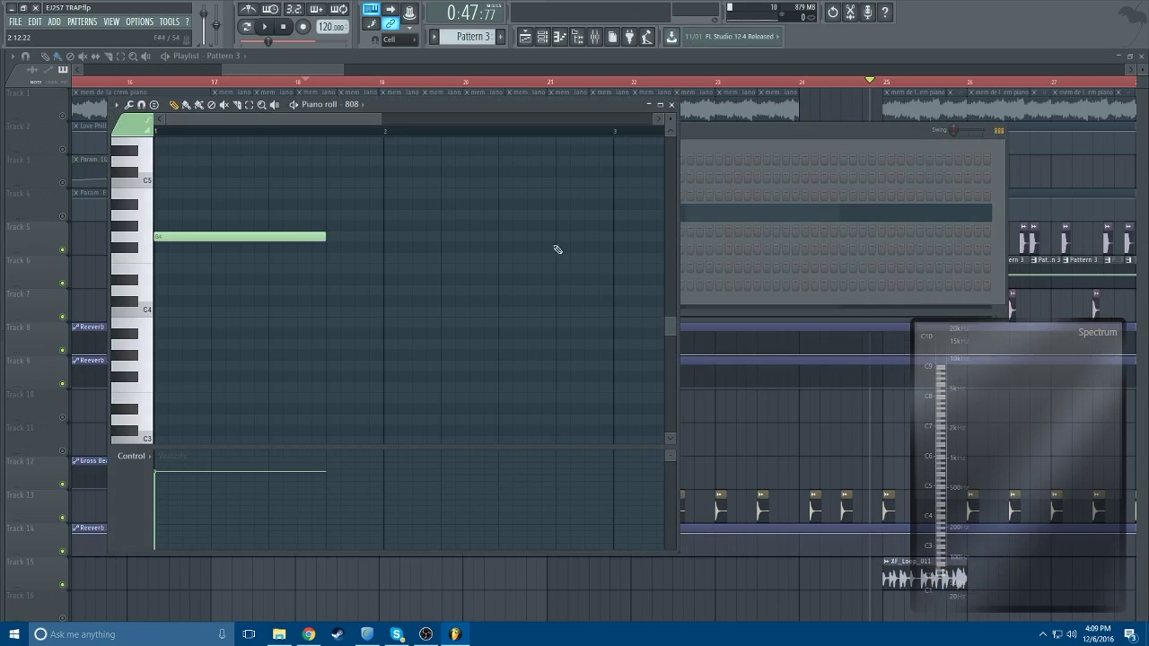
scroll(423, 218, "up", 3)
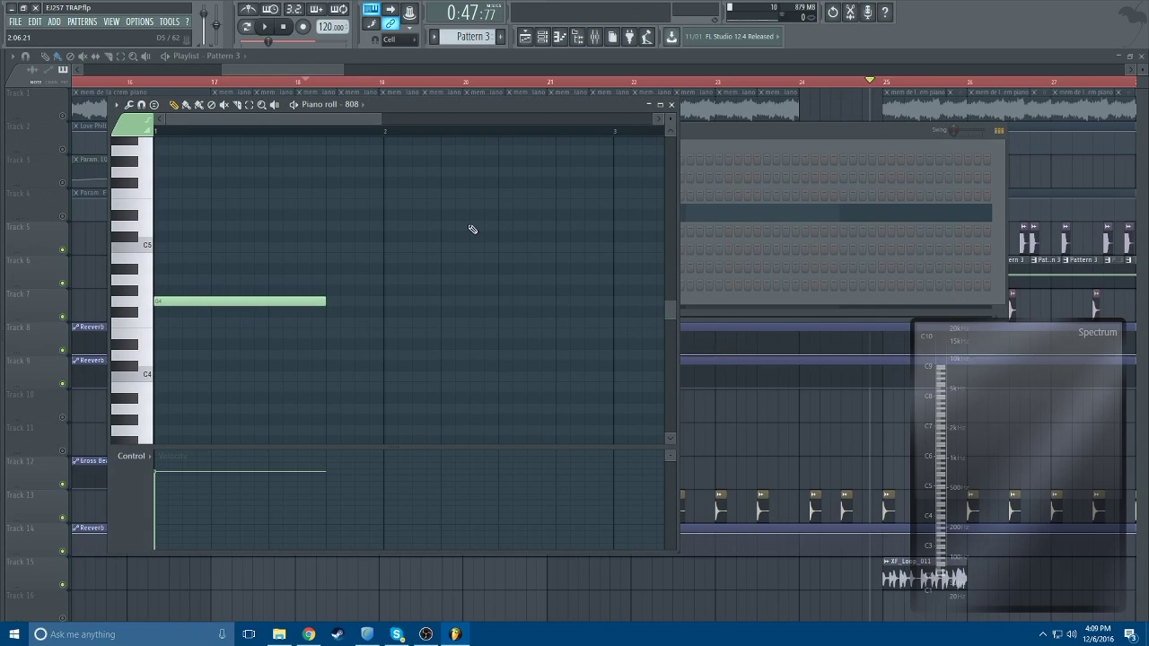
left_click(670, 104)
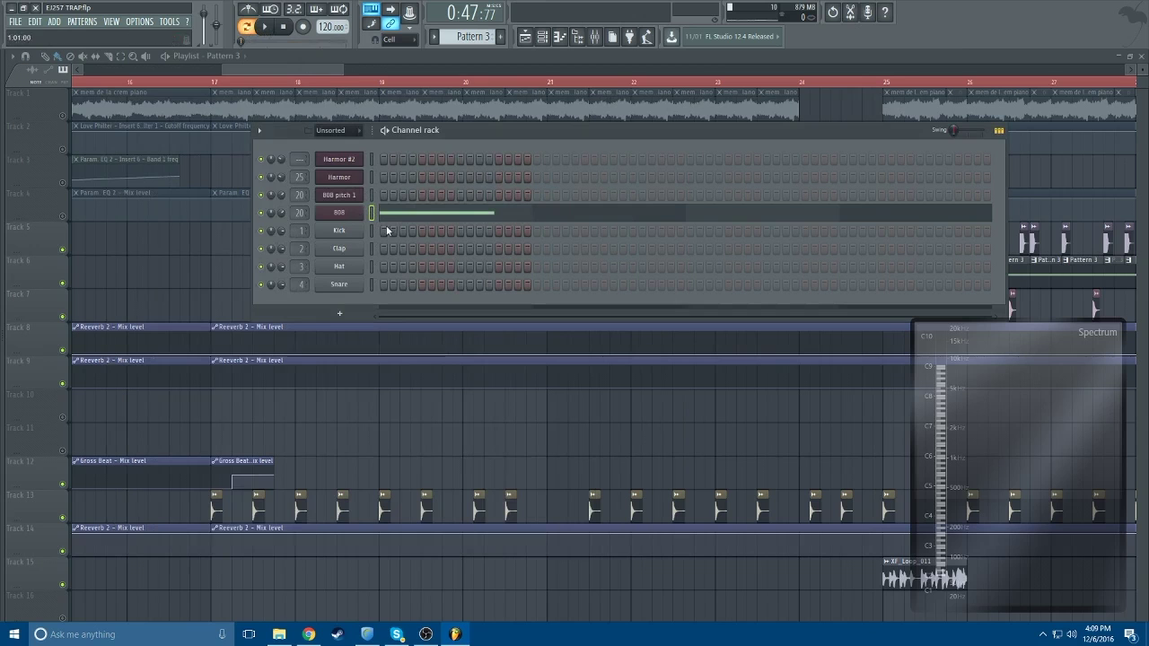
Step: Play Pattern 3 on its own, open the 808 channel's Harmor instrument, and reposition its window over the playlist
left_click(270, 27)
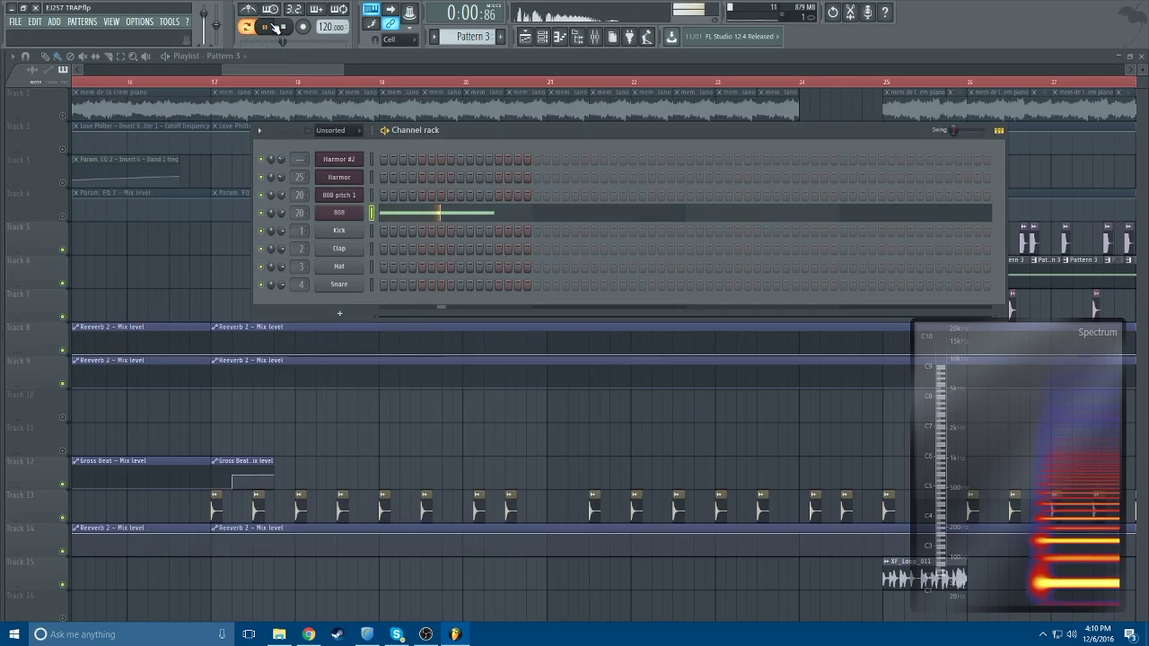
left_click(339, 213)
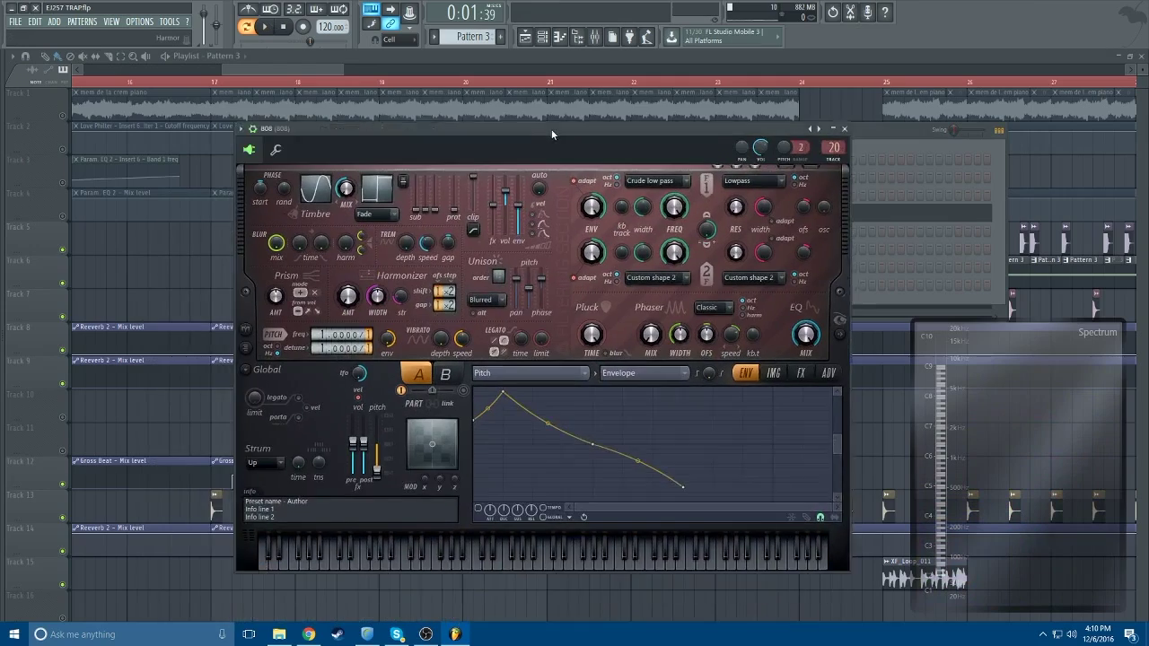
left_click_drag(551, 134, 621, 116)
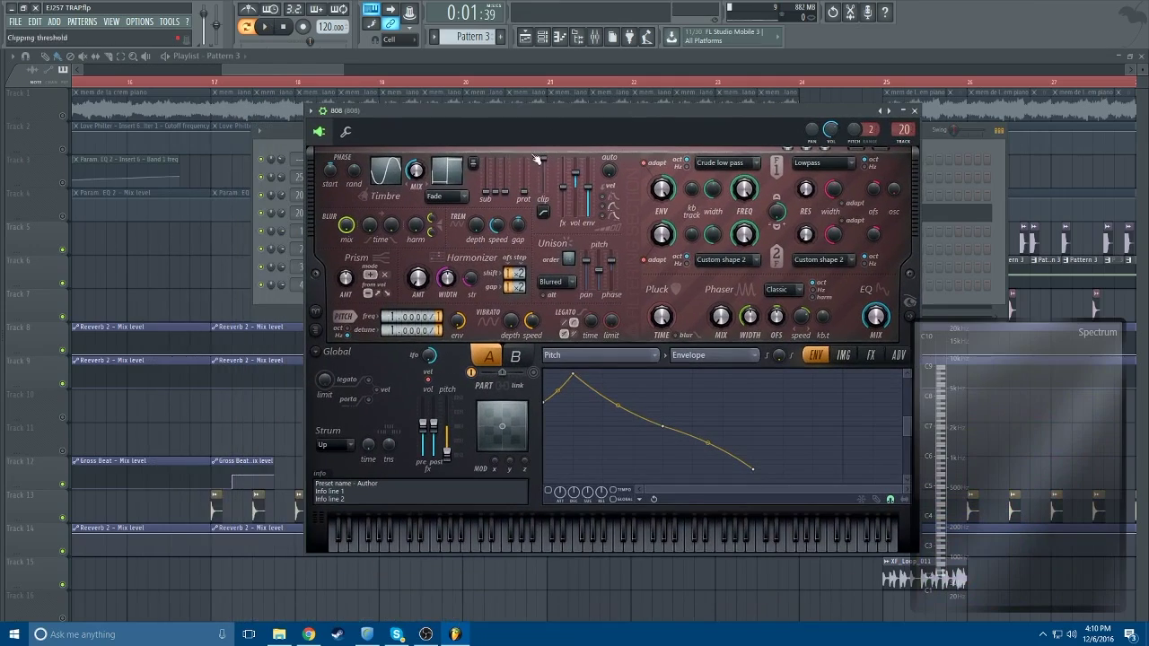
left_click_drag(450, 116, 482, 87)
Step: Examine the Timbre 1 harmonic level graph of the 808 at several zoom levels, with the Spectrum display moved clear of it
left_click(414, 141)
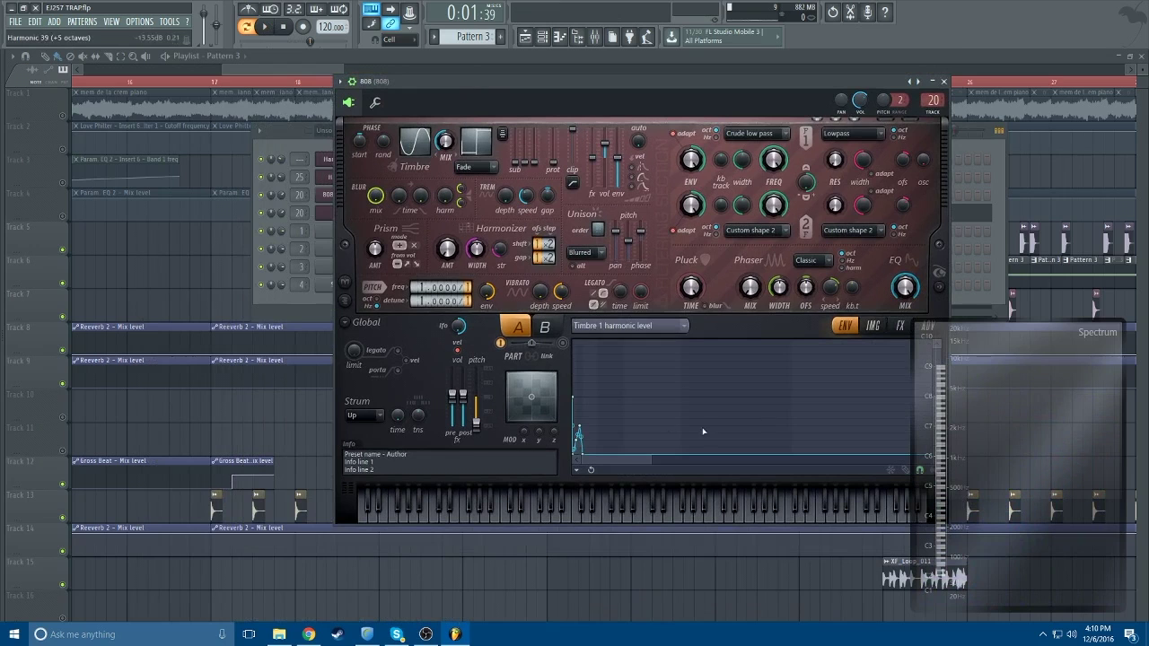
left_click_drag(648, 461, 587, 463)
left_click_drag(944, 393, 992, 403)
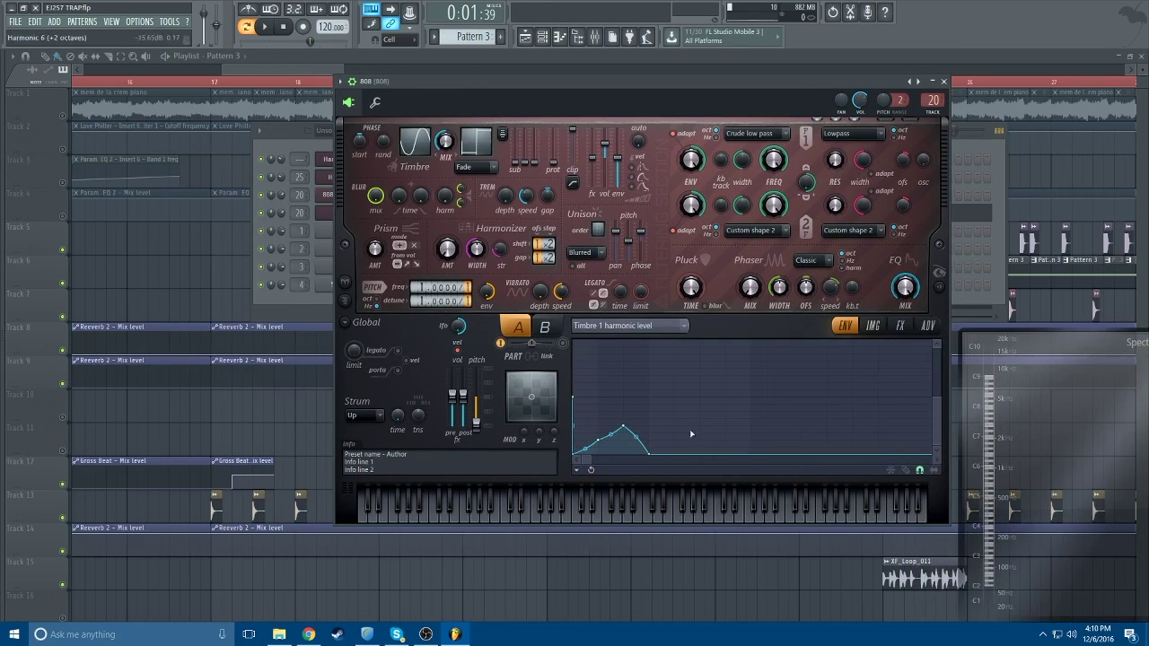
left_click_drag(589, 464, 800, 400)
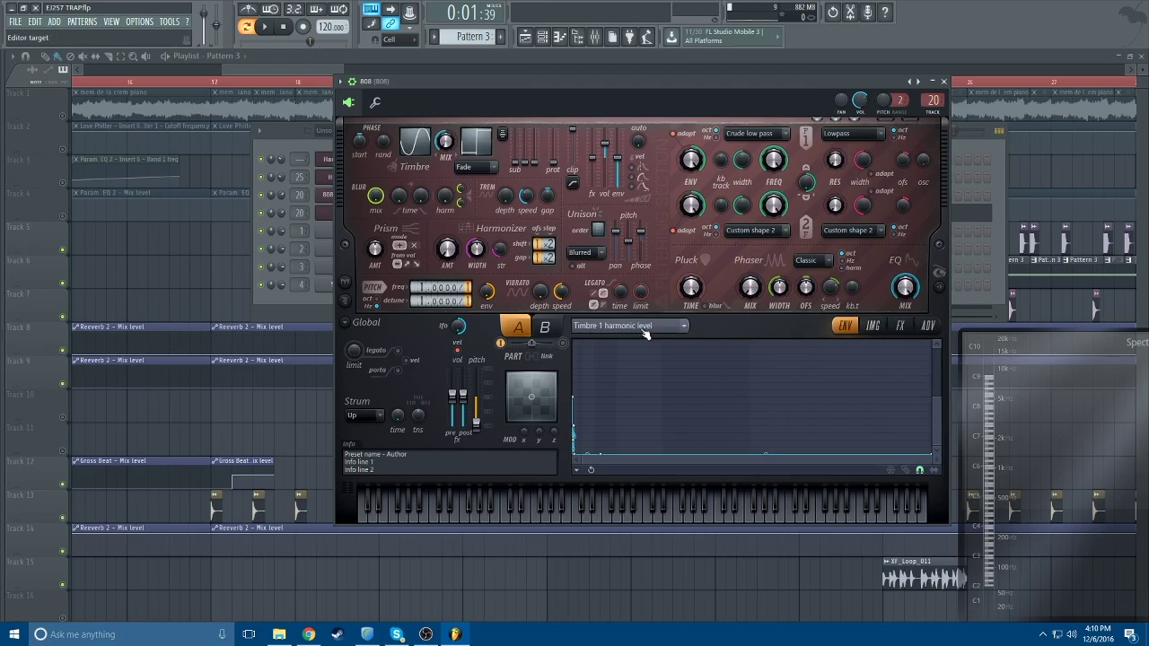
Step: View the 808's distortion and other effects settings, and show its Volume envelope
left_click(900, 325)
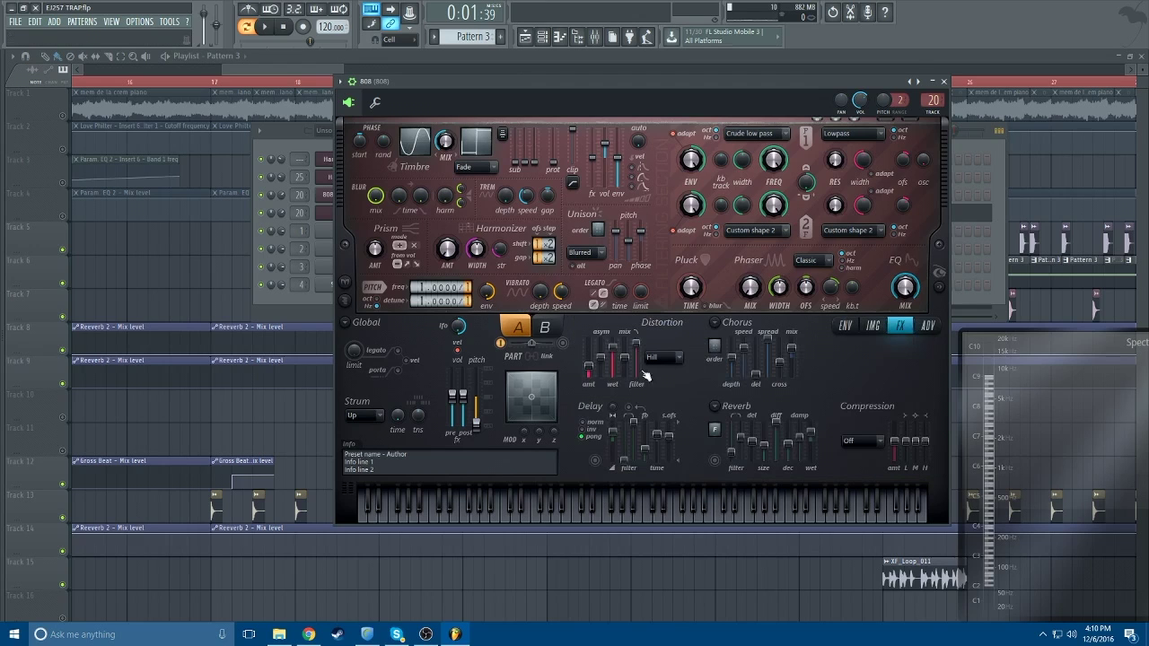
left_click(847, 326)
left_click(628, 325)
left_click(626, 286)
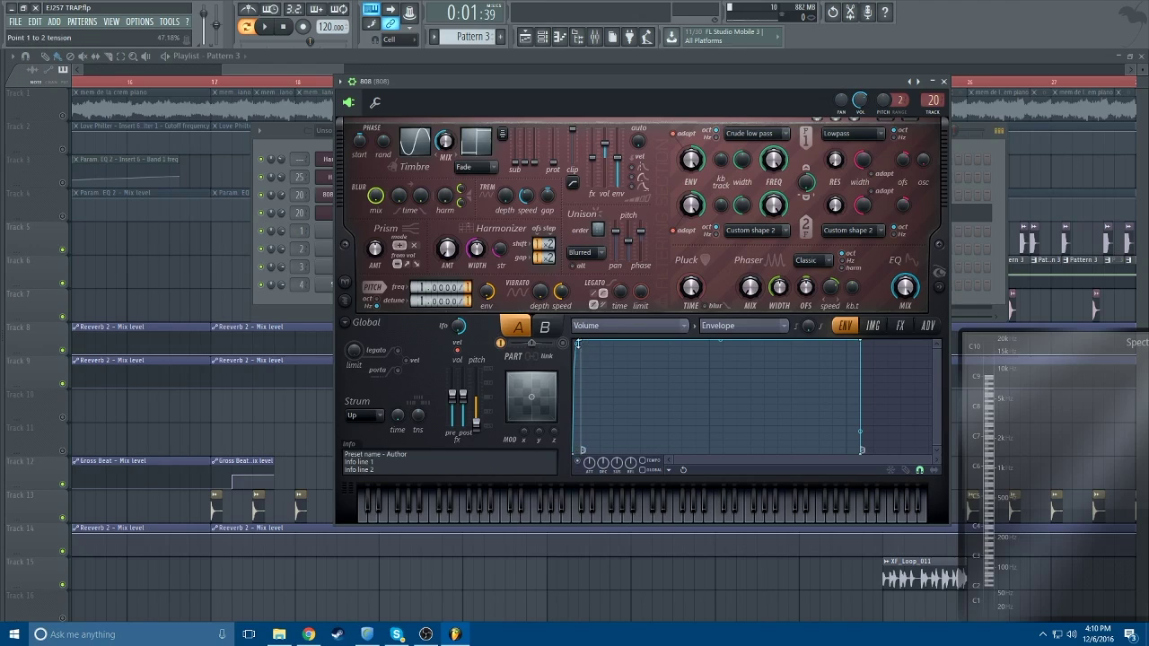
Step: Try slightly different attack points on the 808's Volume envelope with the playlist hidden, and audition a note
left_click_drag(577, 343, 577, 348)
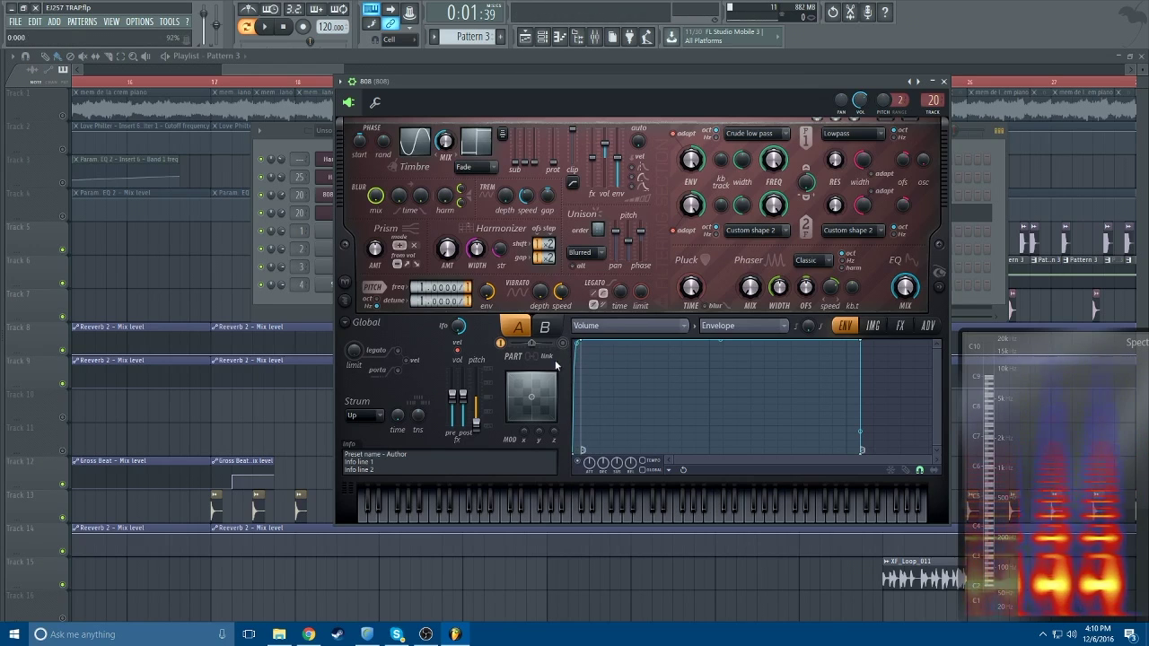
left_click(297, 75)
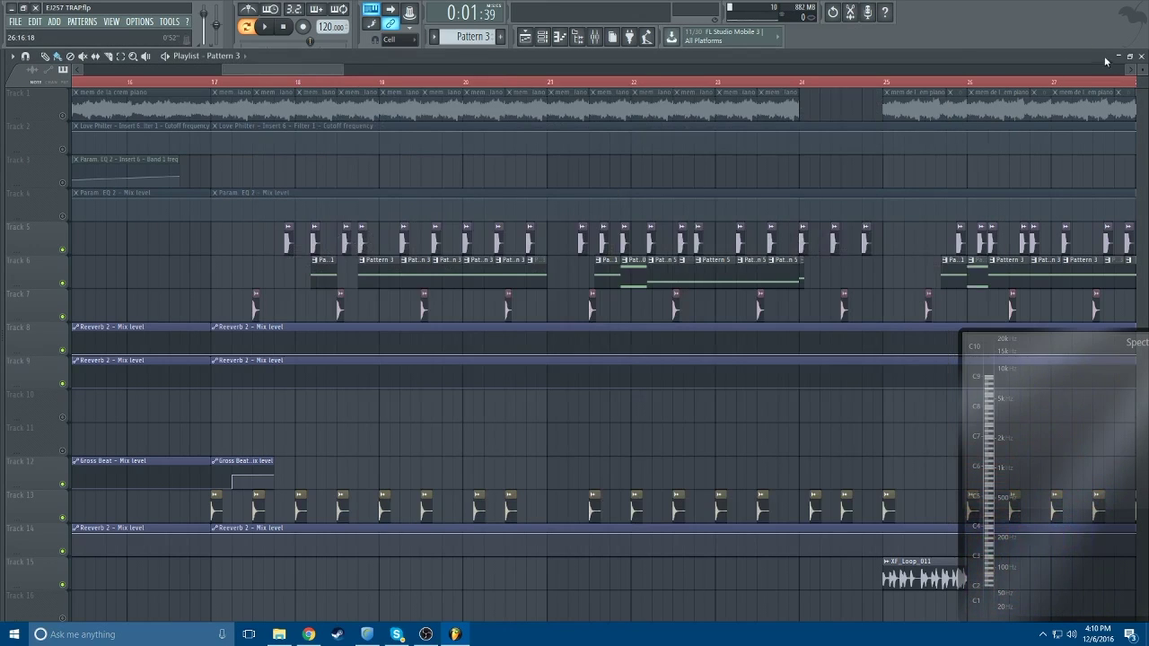
left_click(1140, 56)
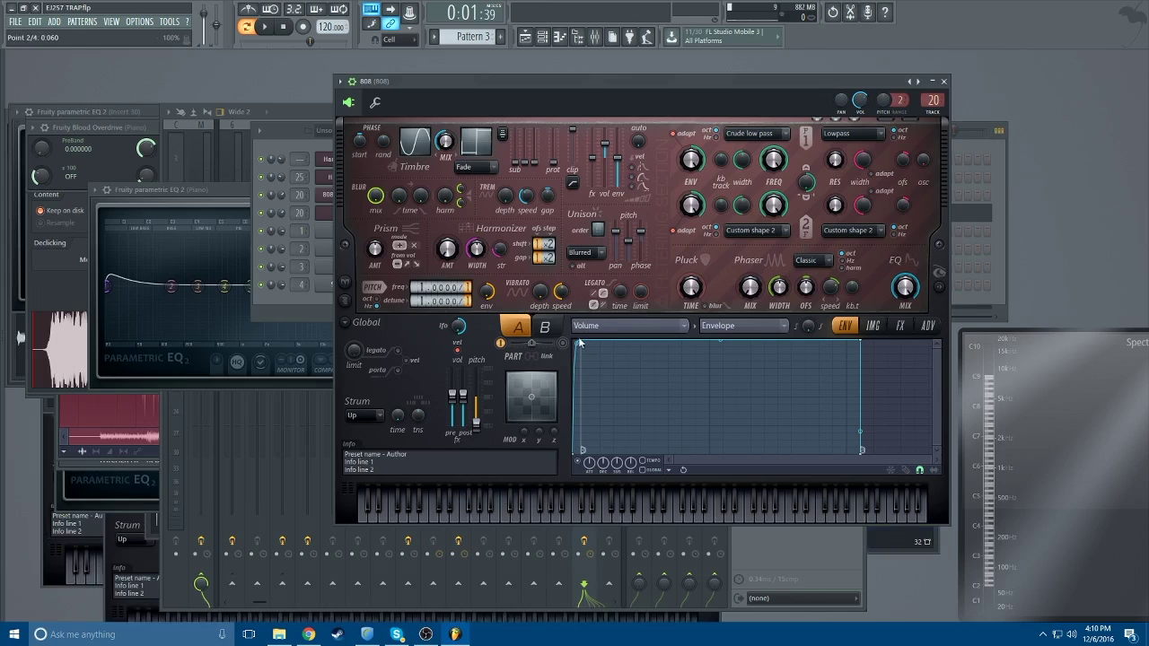
left_click_drag(584, 342, 590, 335)
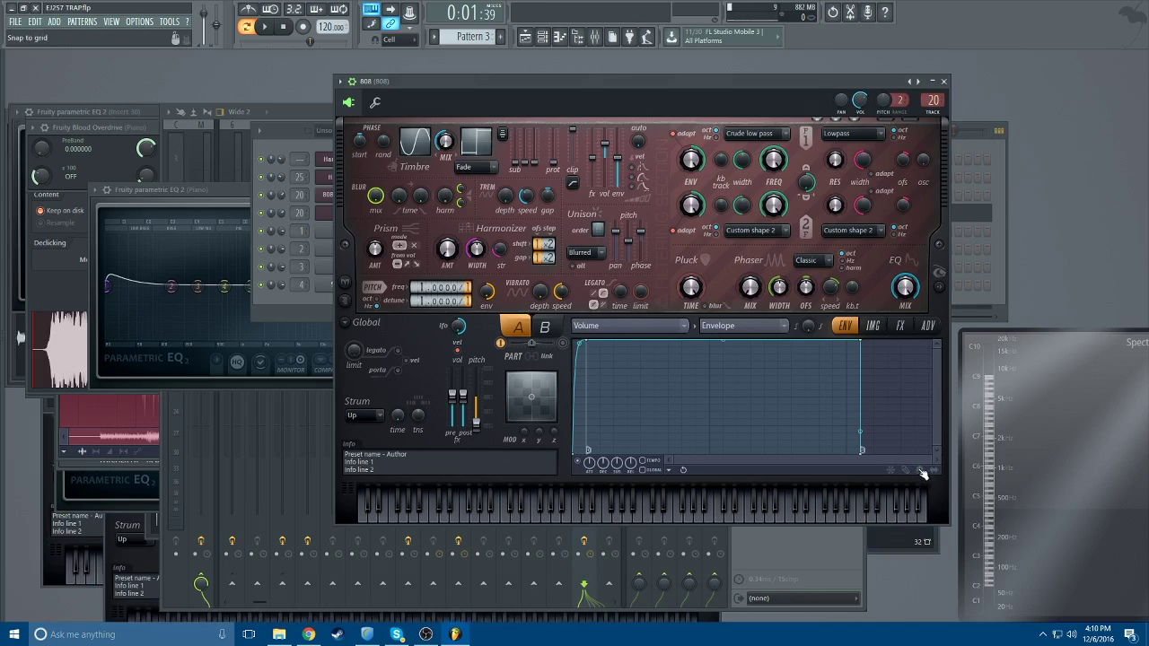
left_click_drag(579, 342, 583, 339)
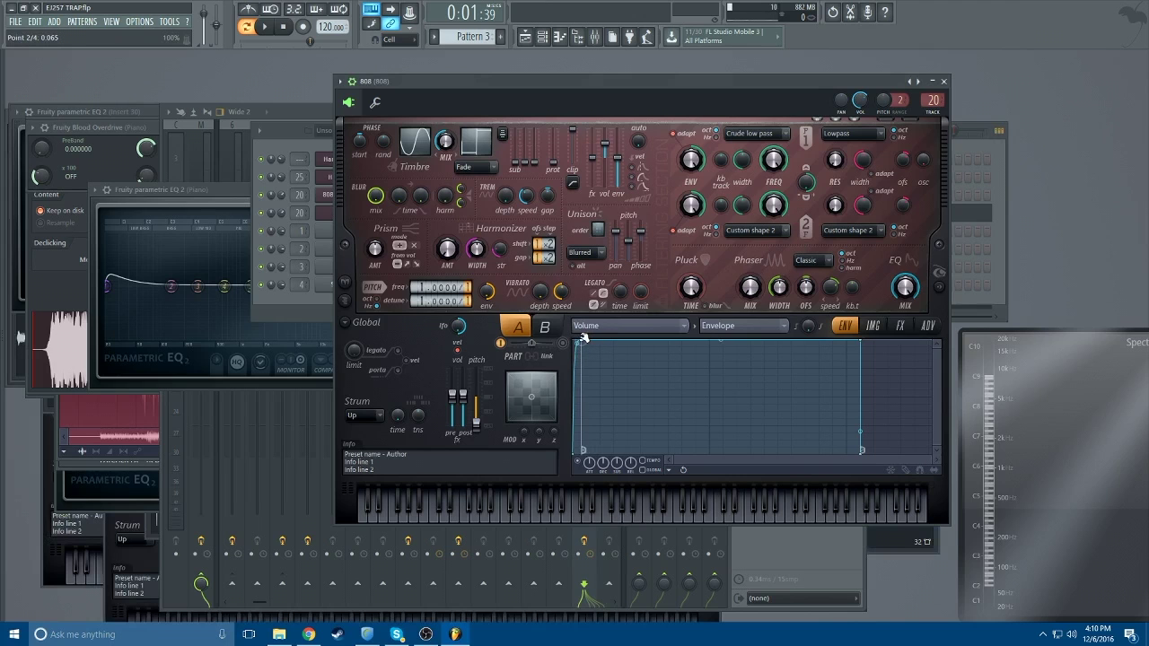
key("z")
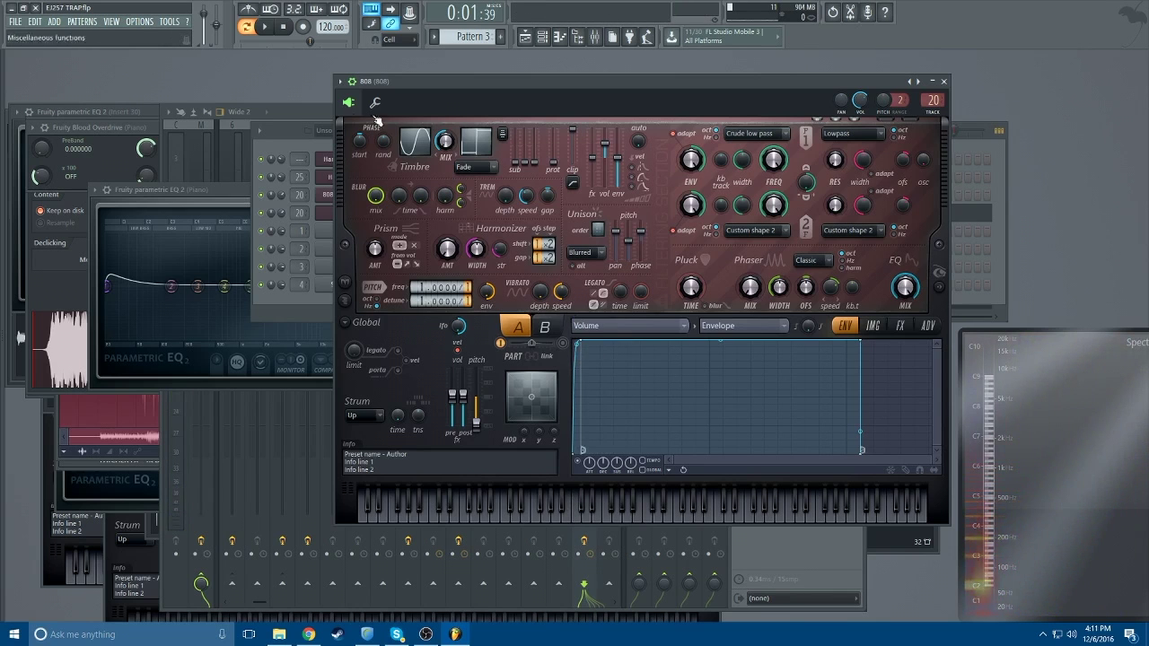
Step: Show the playlist again and play the arrangement from bar 18 and from the start of the first Pattern 3 clip
left_click(542, 38)
left_click(525, 36)
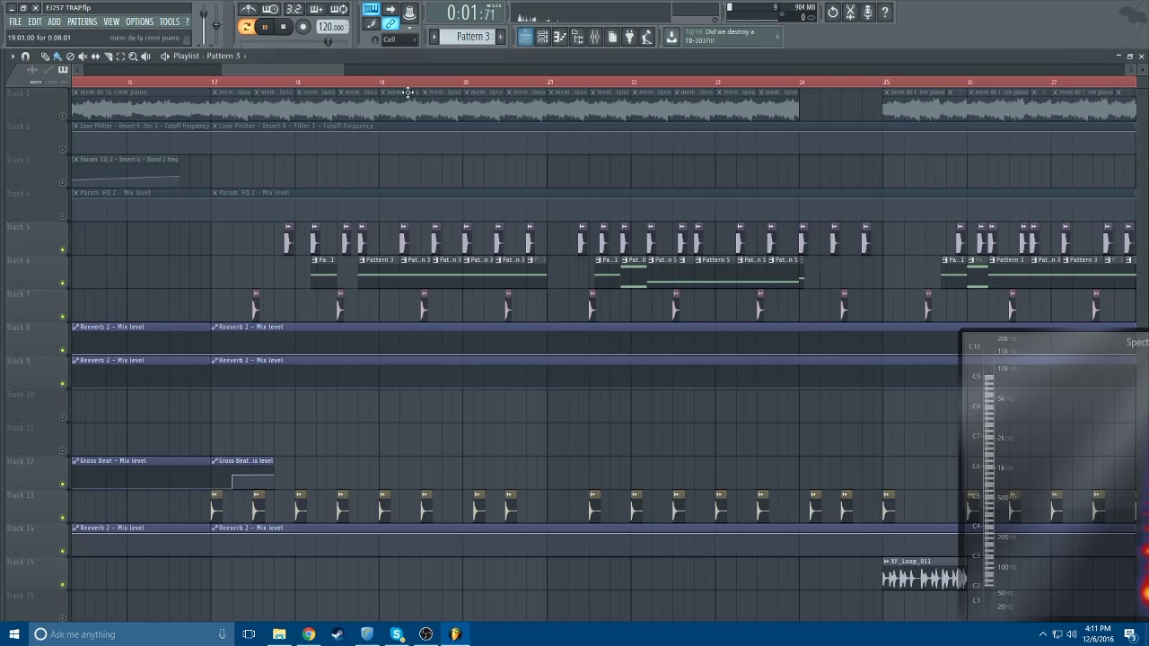
left_click(310, 83)
key("space")
key("space")
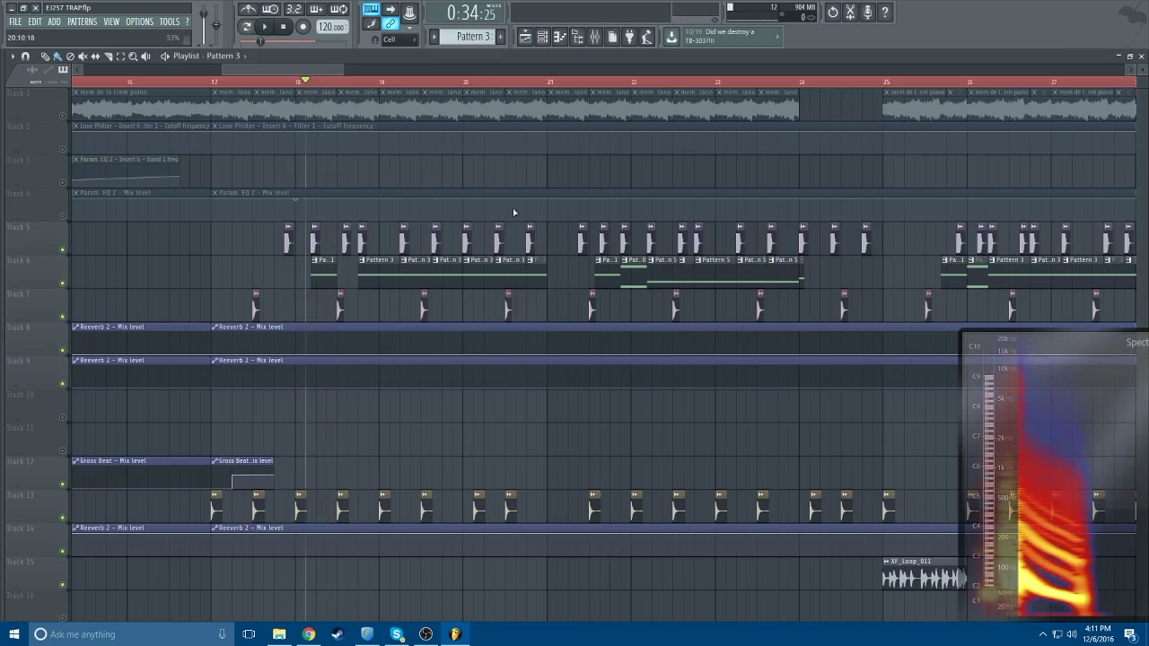
left_click(359, 83)
key("space")
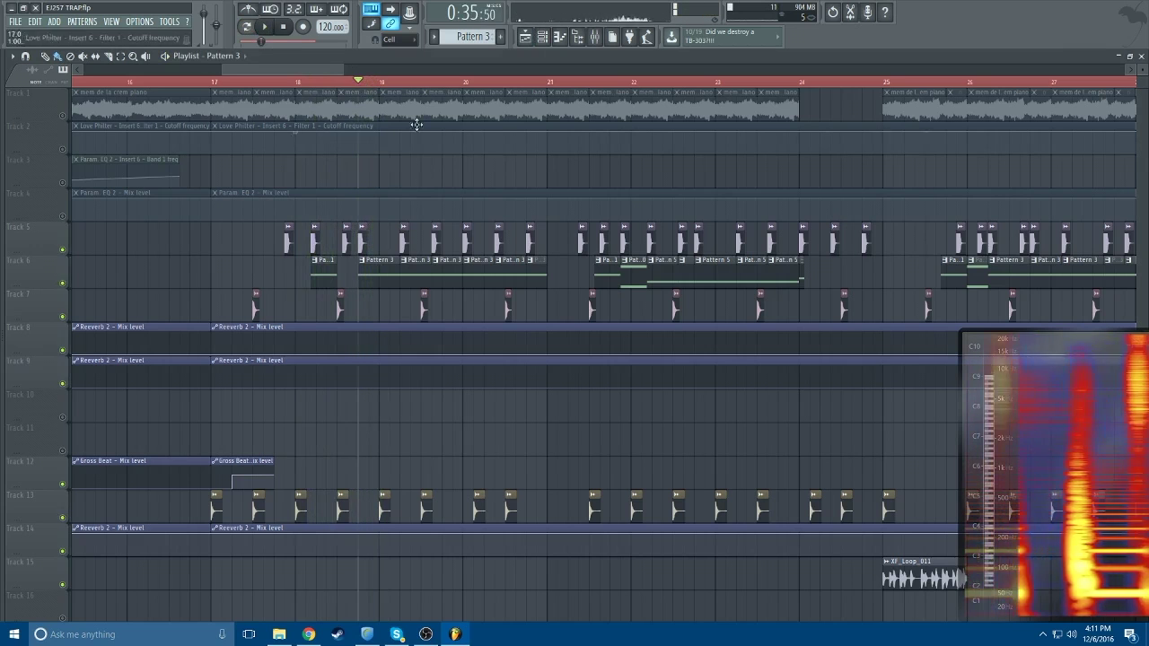
key("space")
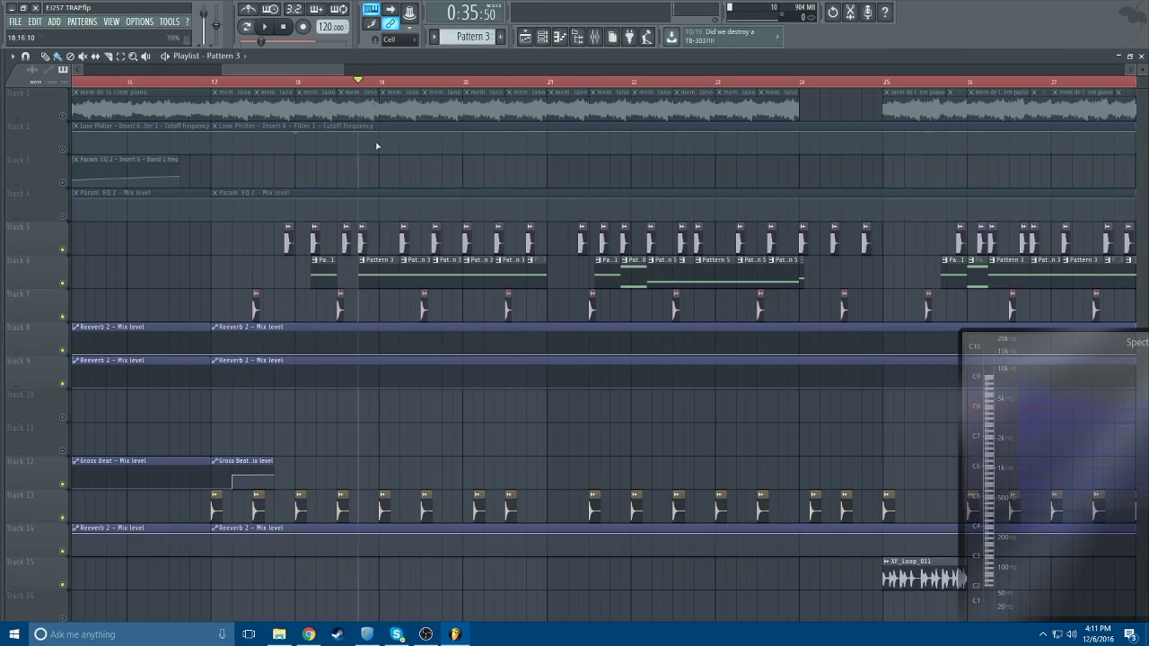
Step: Set the snap to 1/6 step, trim the start of the first Pattern 3 clip on track 6 slightly, and play it
left_click_drag(349, 72, 282, 87)
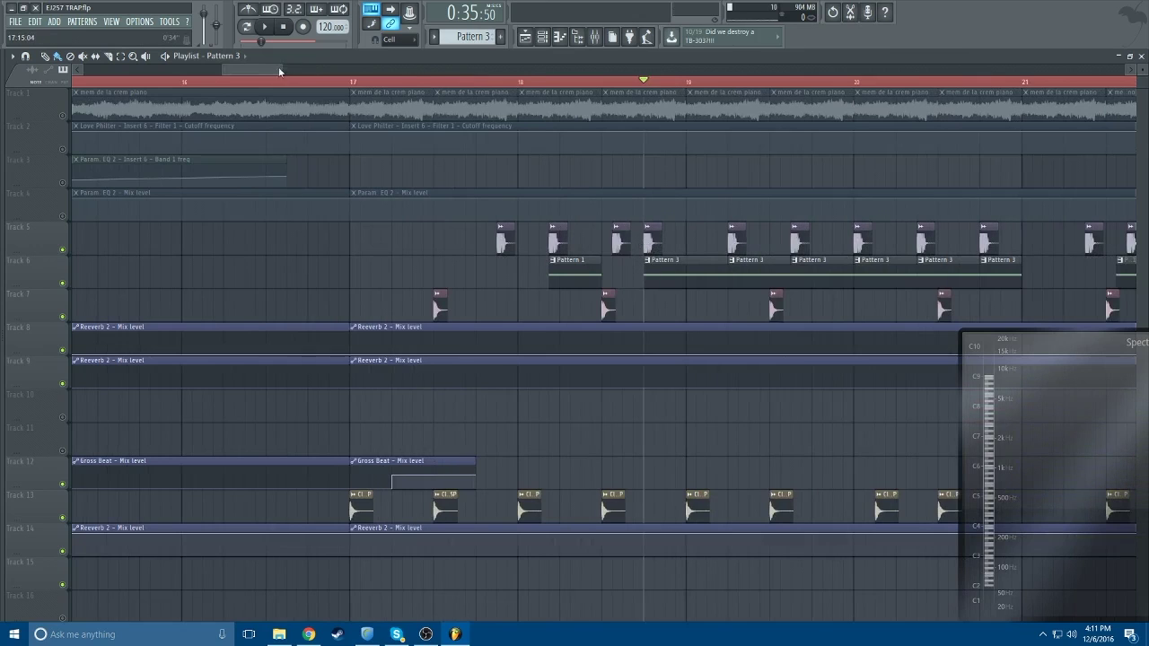
left_click(395, 39)
left_click(399, 90)
left_click_drag(644, 264, 647, 264)
left_click(638, 82)
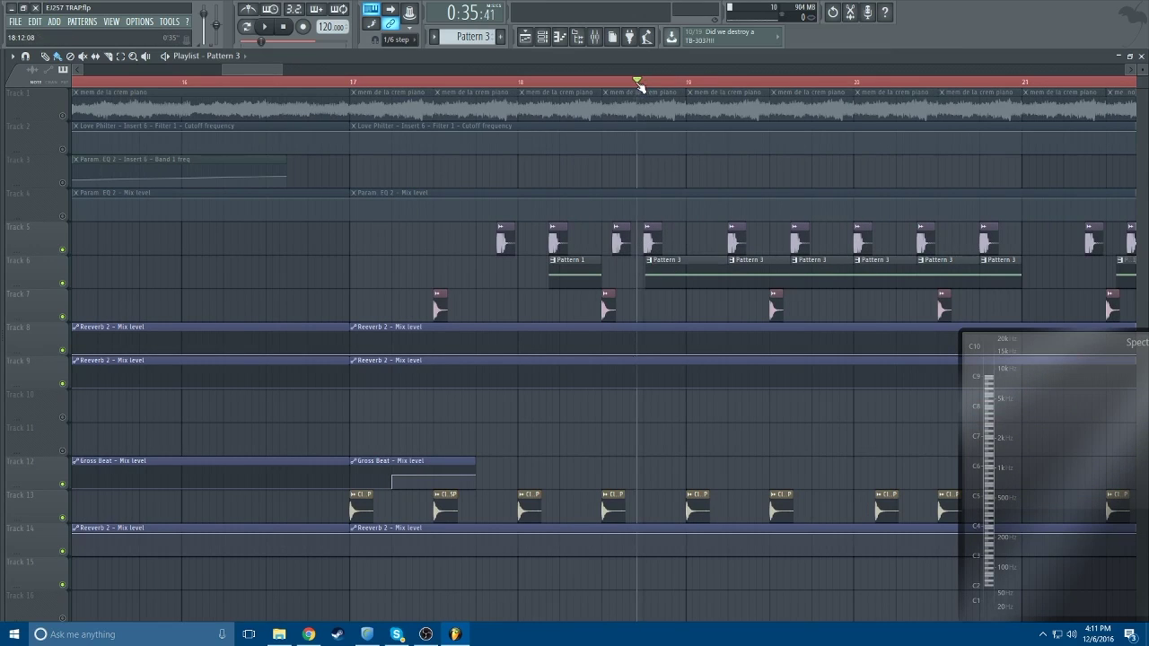
key("space")
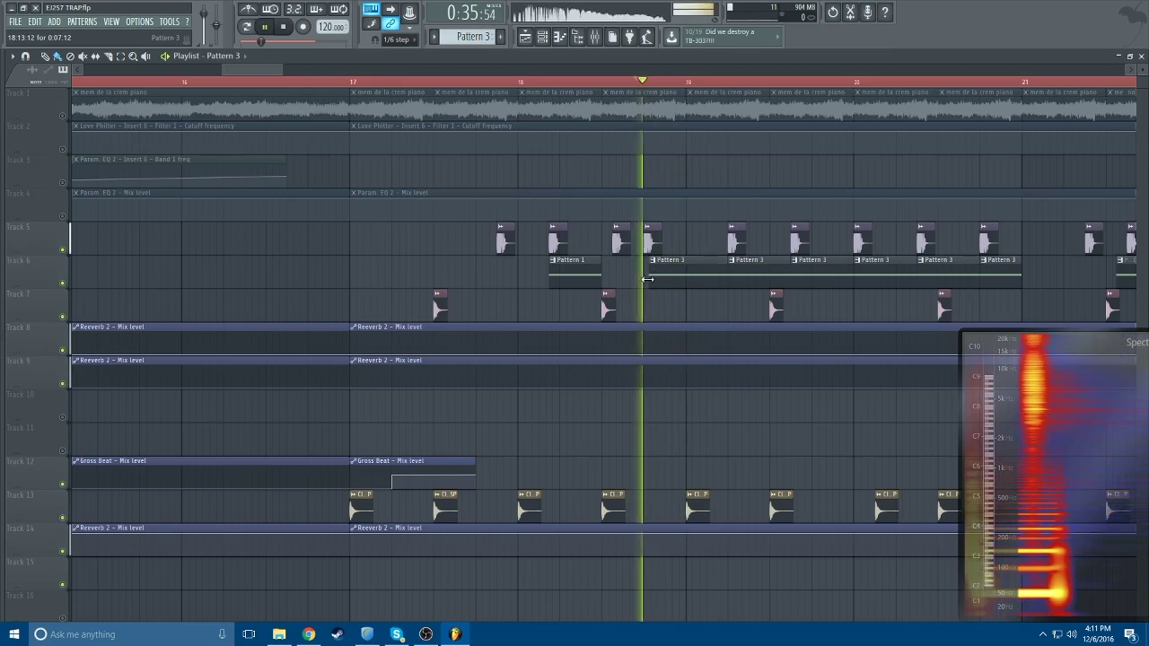
Step: Fine-tune the trimmed start of the first Pattern 3 clip just after the kick, replaying the transition repeatedly
left_click_drag(647, 280, 645, 280)
key("space")
key("space")
key("space")
key("space")
key("space")
key("space")
key("space")
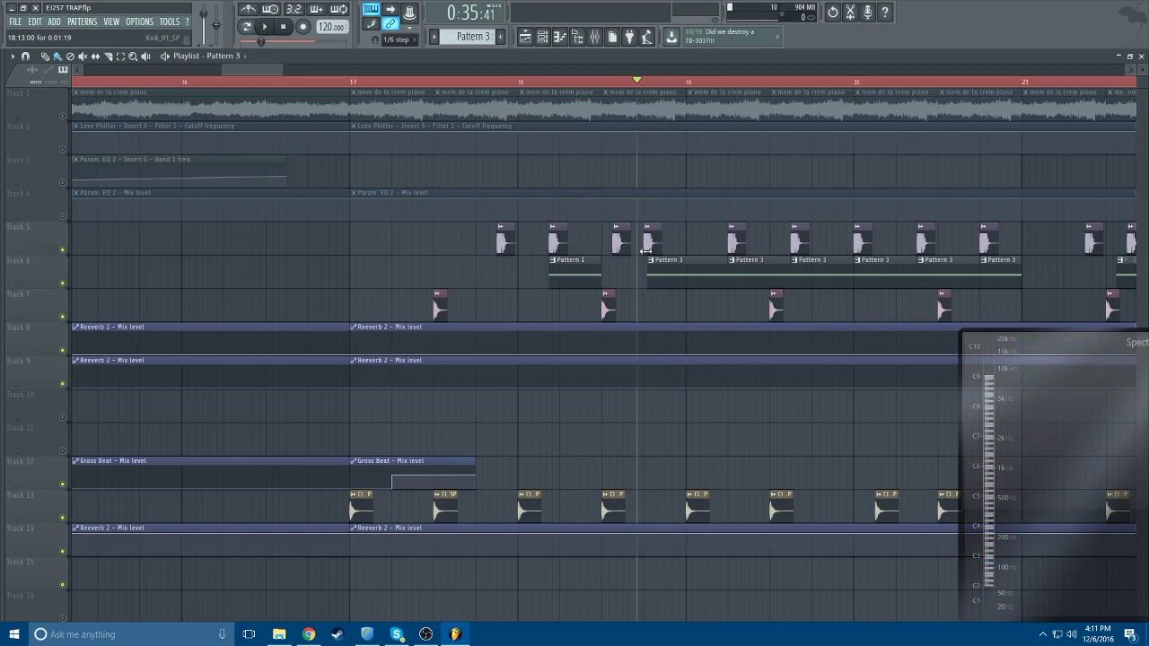
left_click_drag(649, 268, 646, 267)
Step: Unmute playlist tracks 16, 17 and 18 with the whole arrangement in view
left_click_drag(285, 72, 488, 74)
scroll(285, 168, "down", 3)
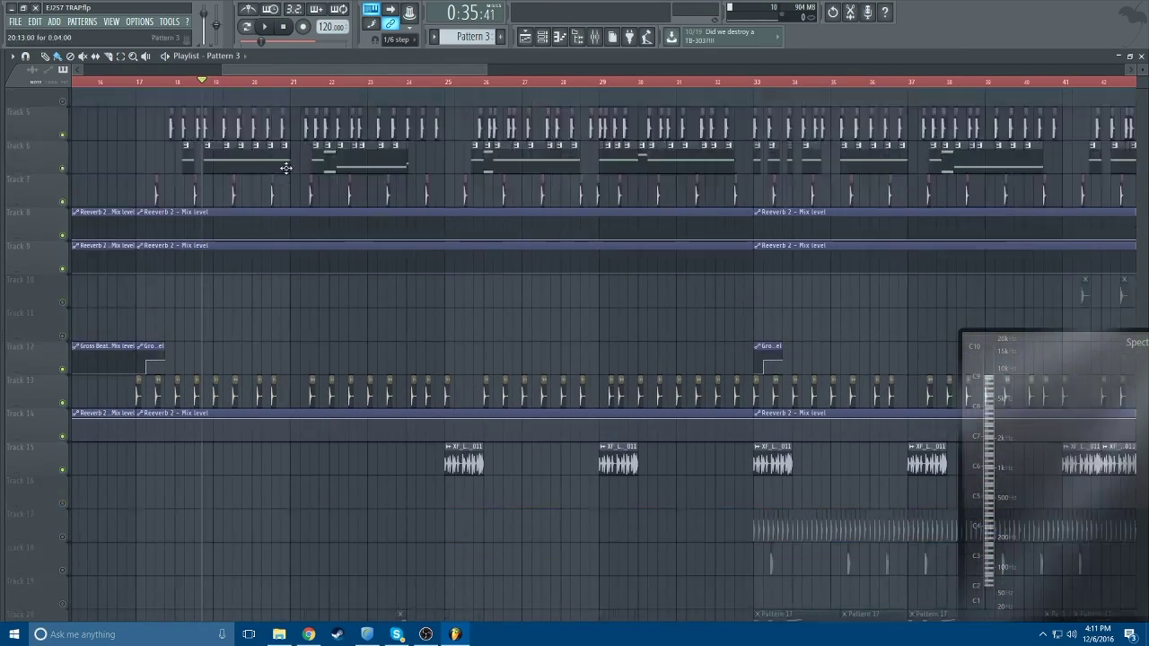
scroll(285, 168, "down", 6)
left_click_drag(224, 69, 79, 70)
scroll(374, 260, "down", 5)
left_click_drag(486, 71, 928, 101)
scroll(559, 318, "up", 4)
left_click(65, 274)
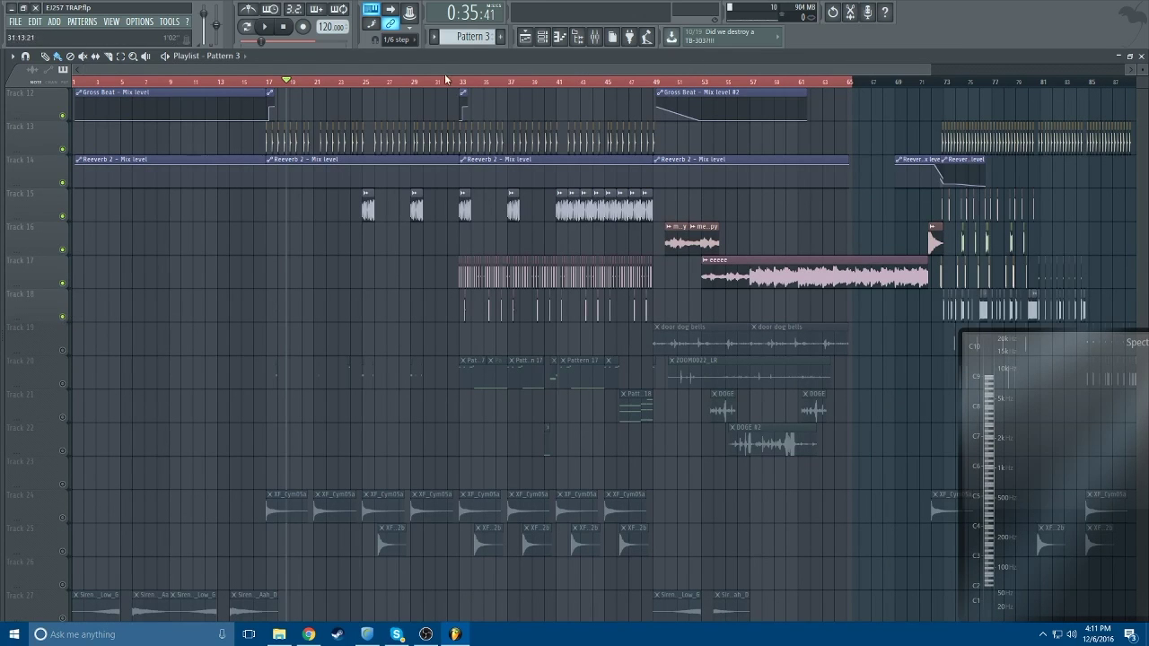
Step: Set the snap to Cell and play the arrangement from bar 33 while looking over all its tracks
key("space")
left_click(399, 40)
left_click(403, 70)
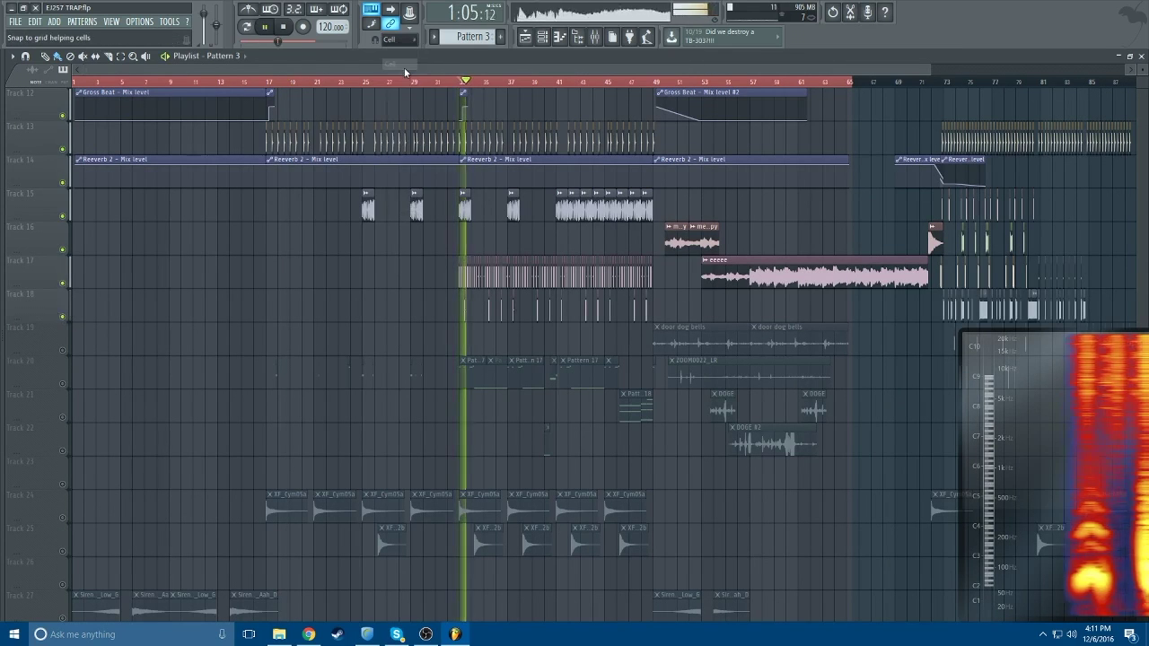
scroll(503, 224, "up", 7)
scroll(457, 265, "up", 4)
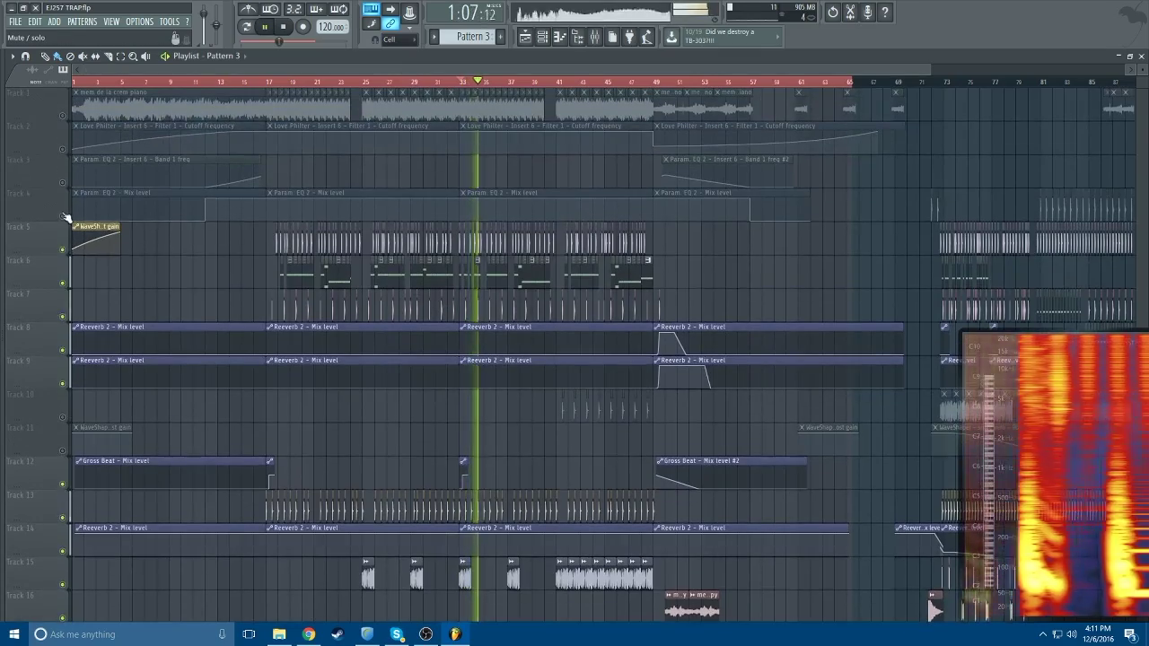
scroll(203, 267, "down", 12)
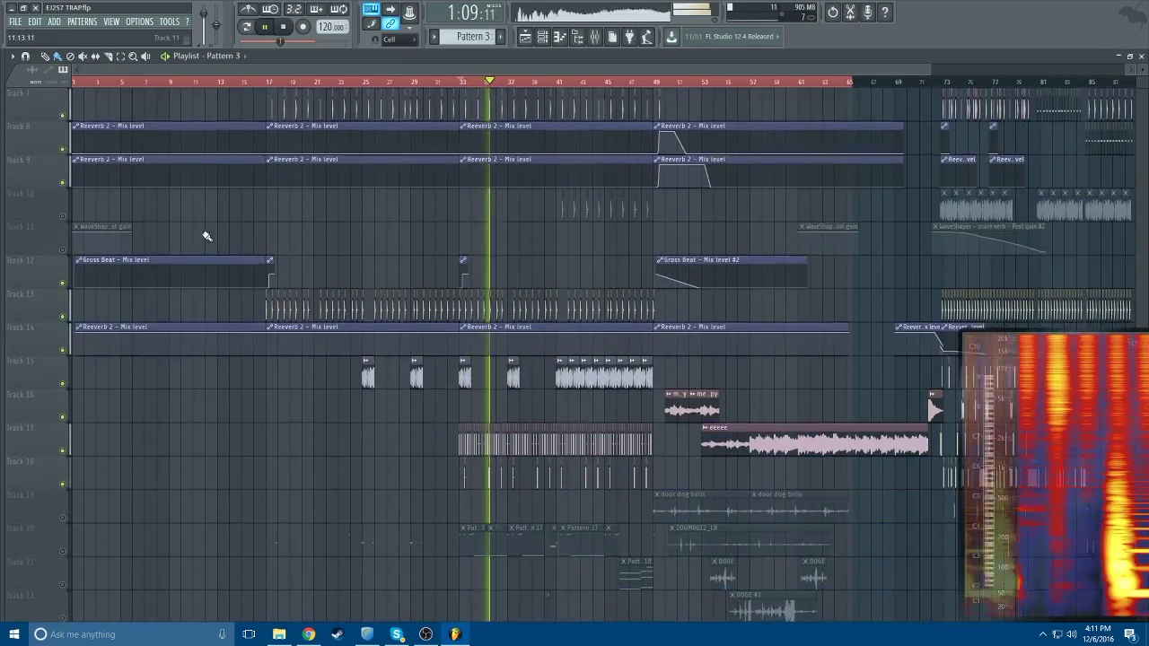
scroll(323, 295, "down", 3)
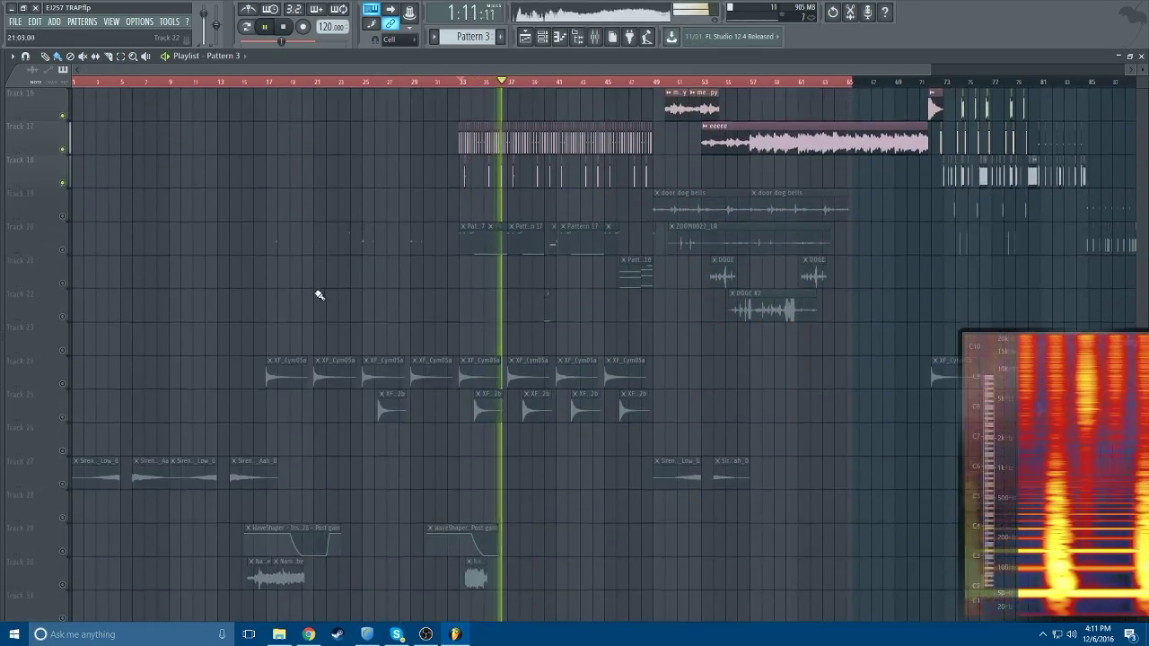
key("space")
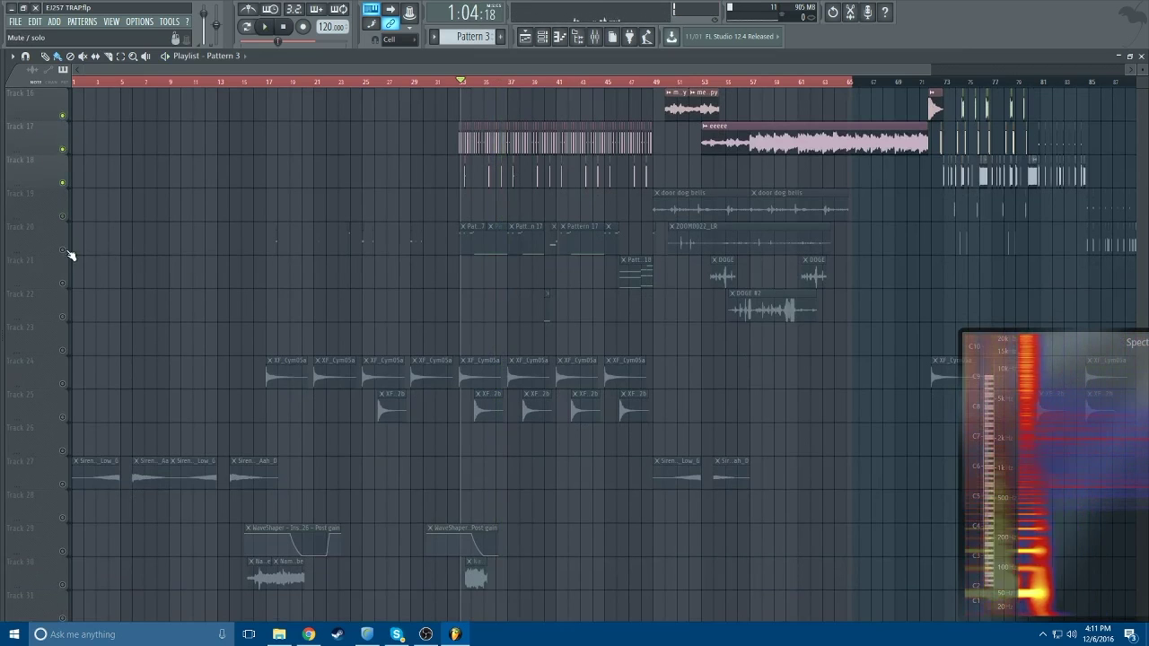
Step: Unmute playlist tracks 19 to 22 and play the arrangement from bar 33
left_click_drag(64, 251, 65, 219)
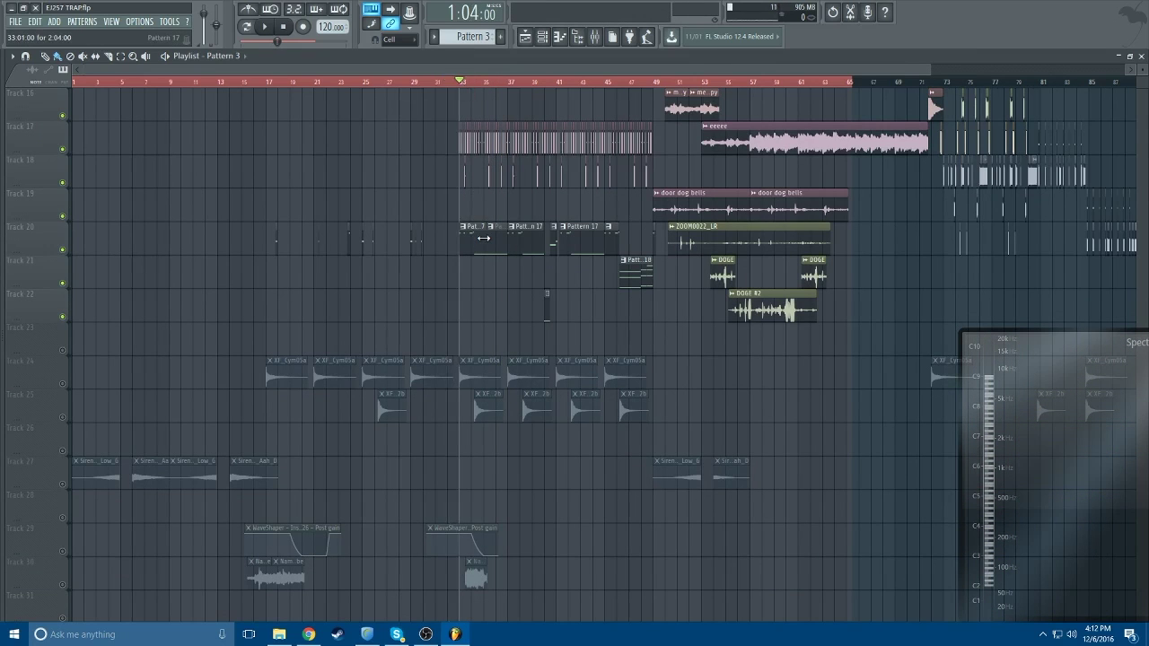
key("space")
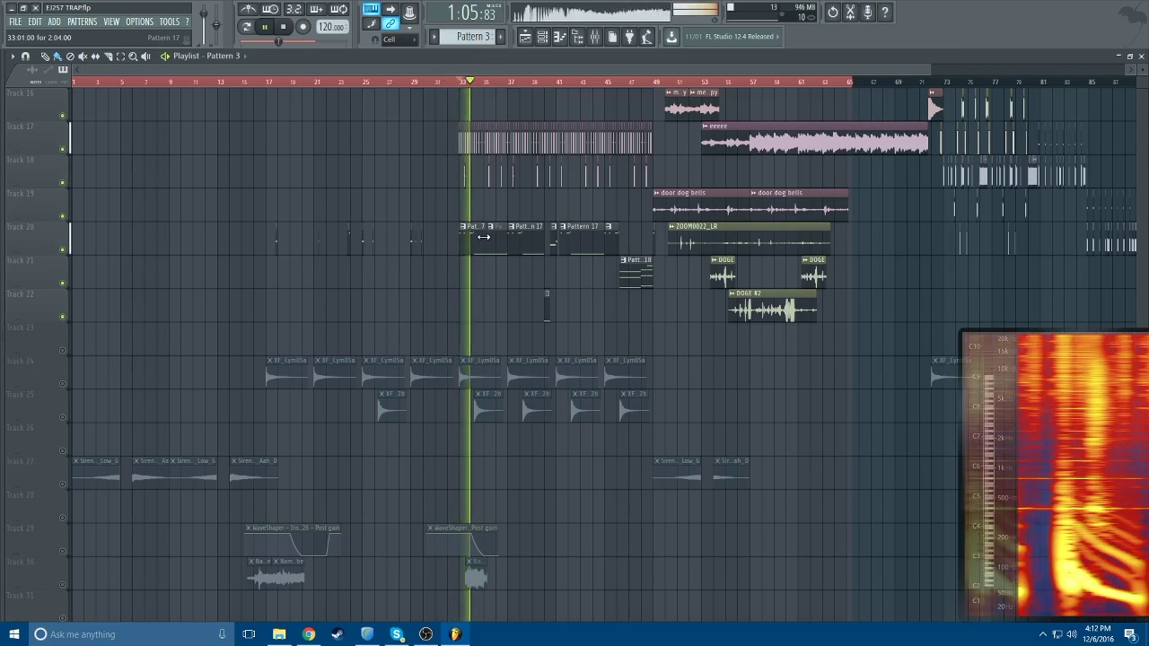
Step: Examine Pattern 17's Harmor #2 notes in the piano roll during playback, and close the piano roll
double_click(481, 236)
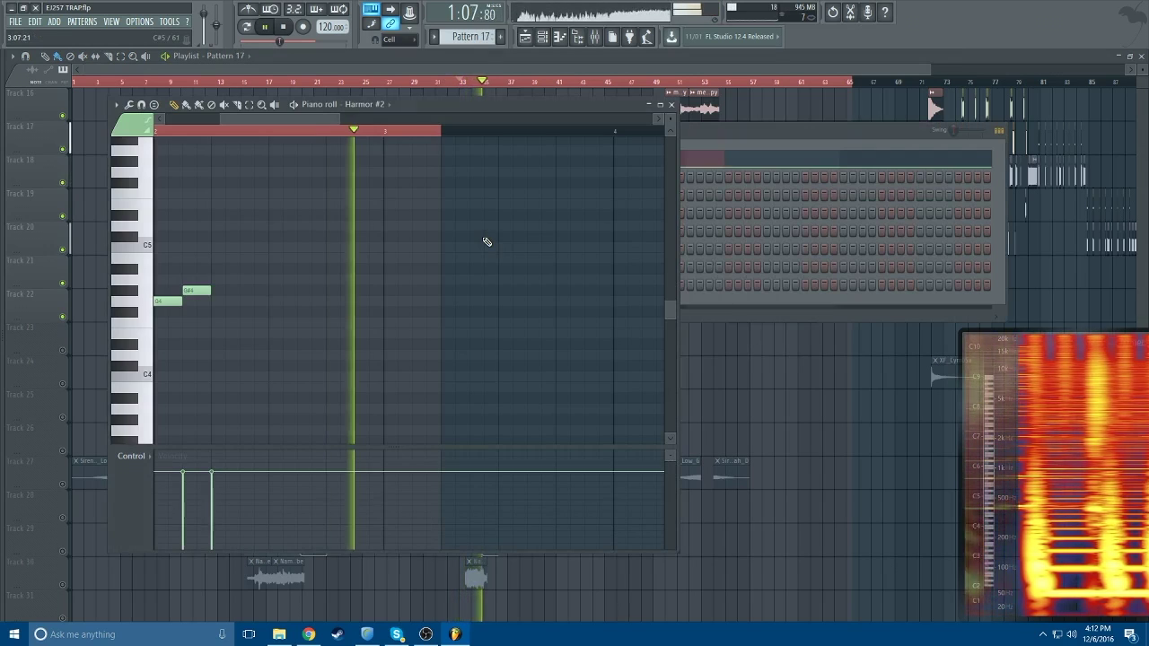
scroll(491, 276, "down", 4)
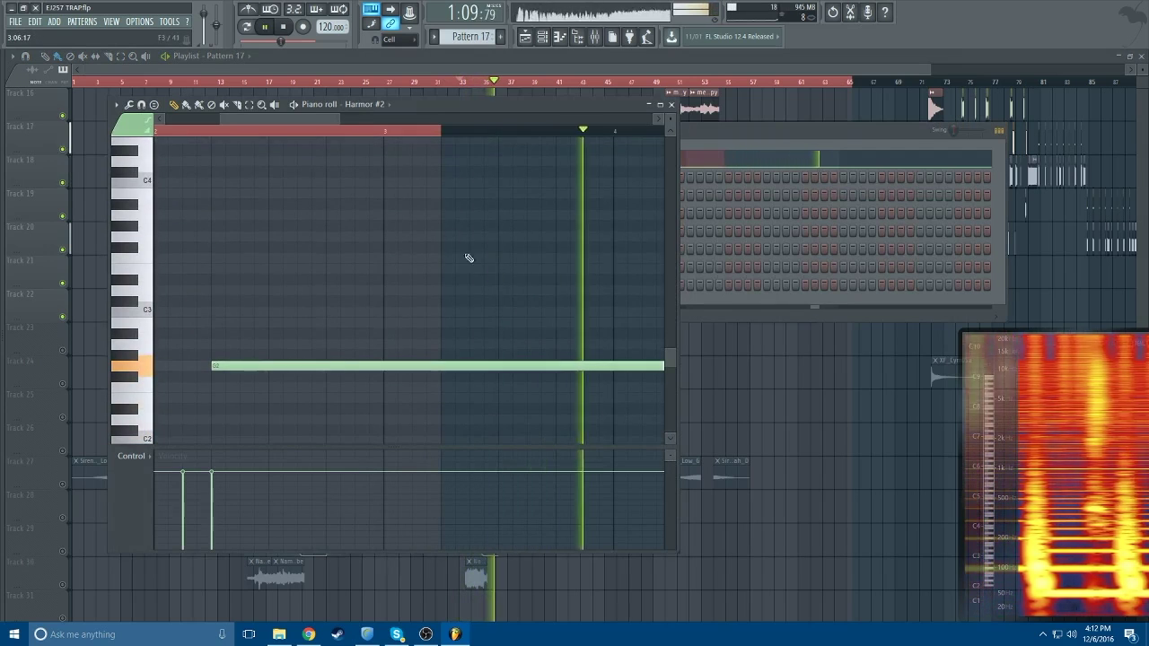
left_click_drag(341, 120, 426, 131)
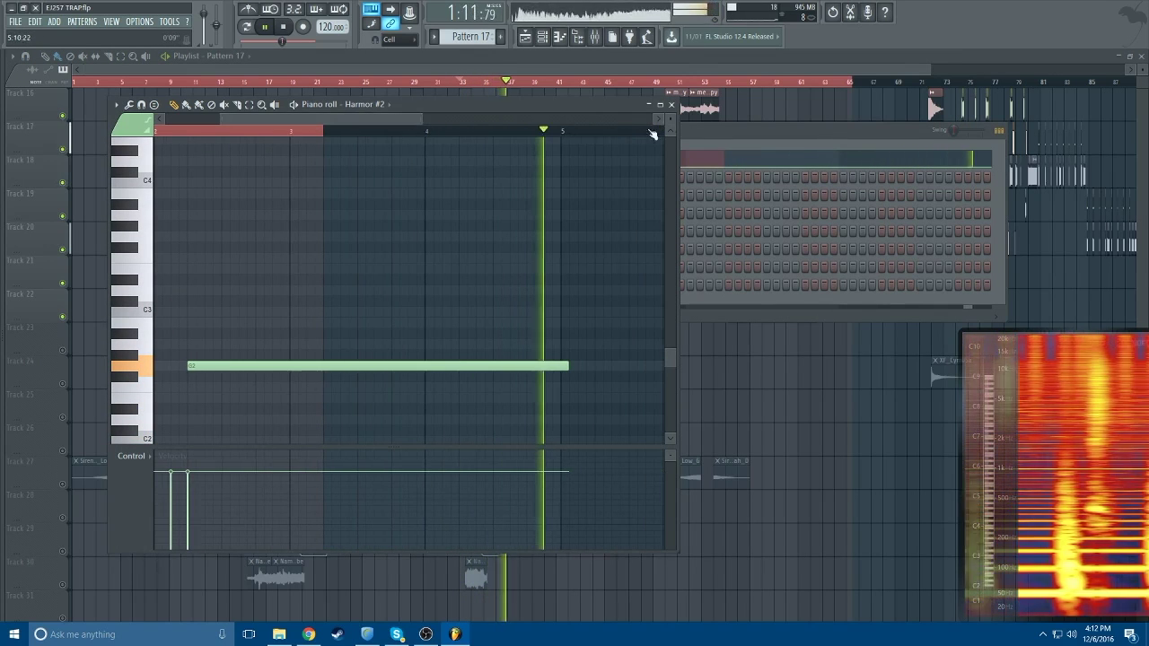
left_click(670, 104)
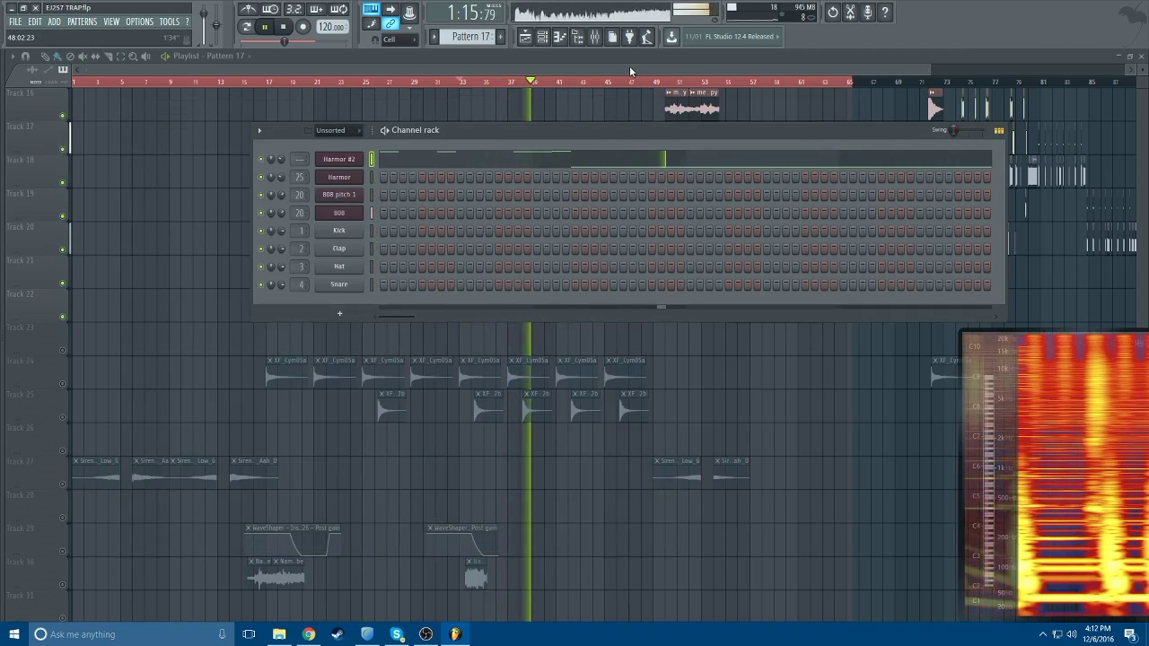
Step: Stop playback, audition notes on the Harmor #2 instrument, and return to the playlist
key("space")
left_click(339, 160)
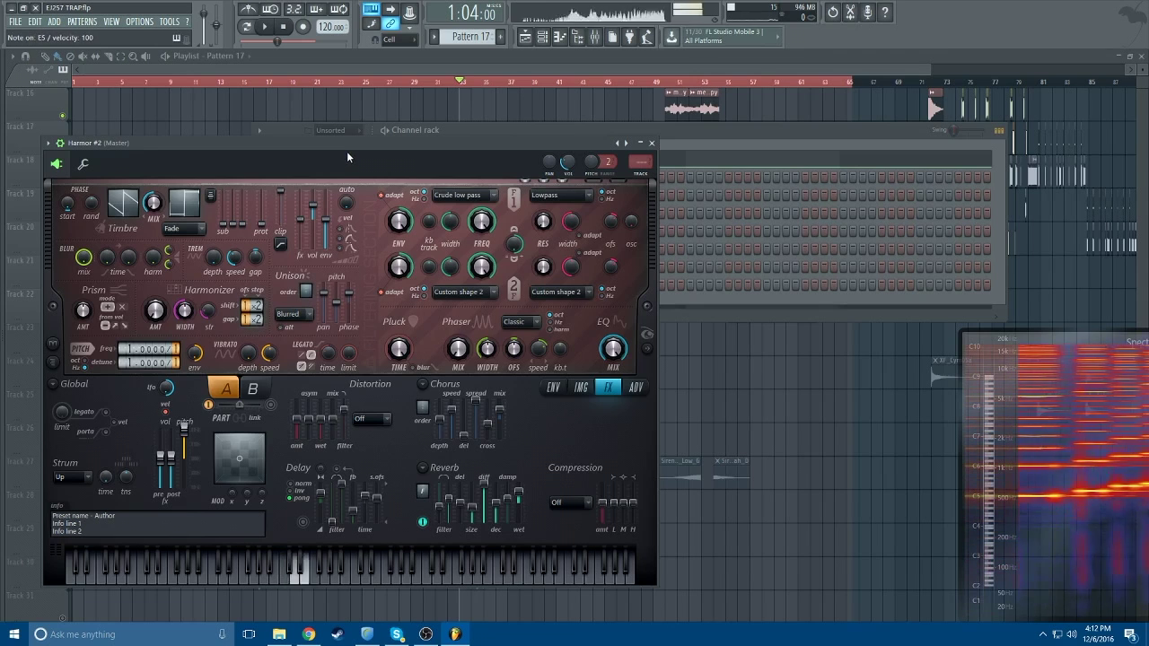
left_click(653, 143)
left_click(500, 69)
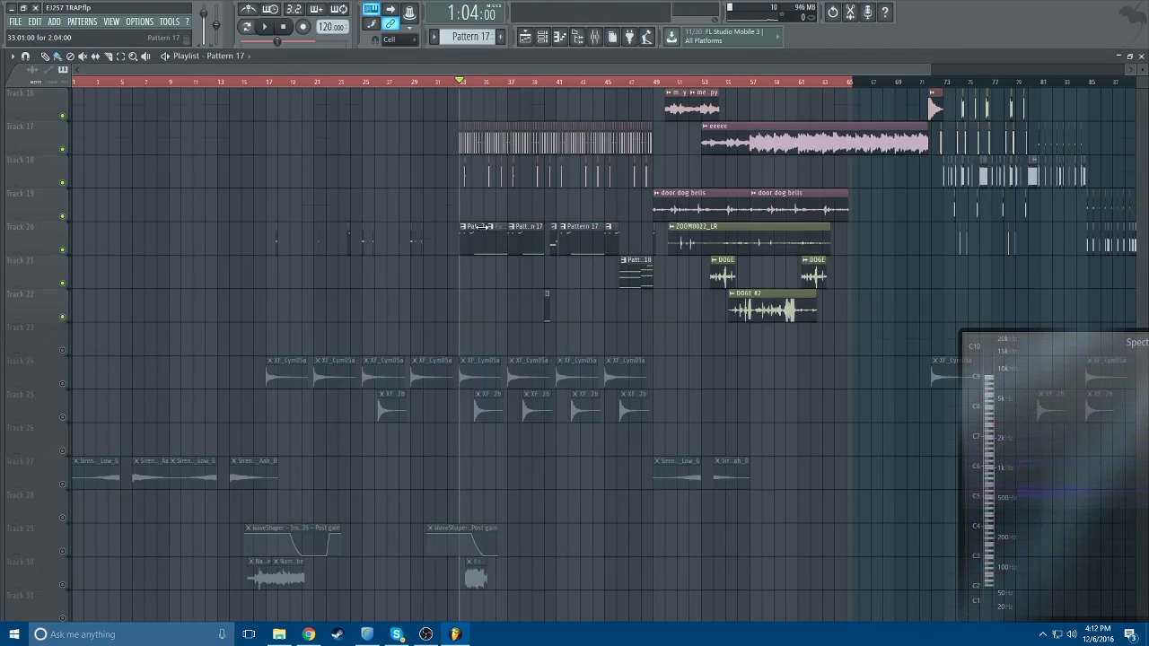
Step: Play the Pattern 18 section of the arrangement from bar 46, and stop playback at its end
scroll(466, 231, "up", 6)
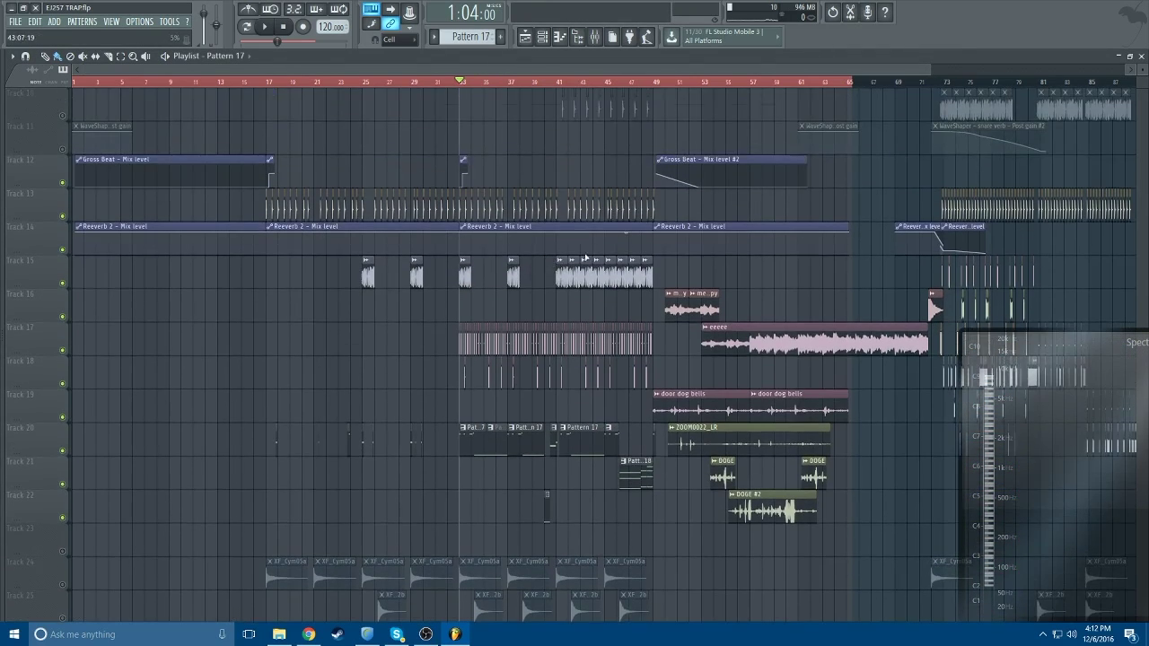
scroll(595, 252, "down", 10)
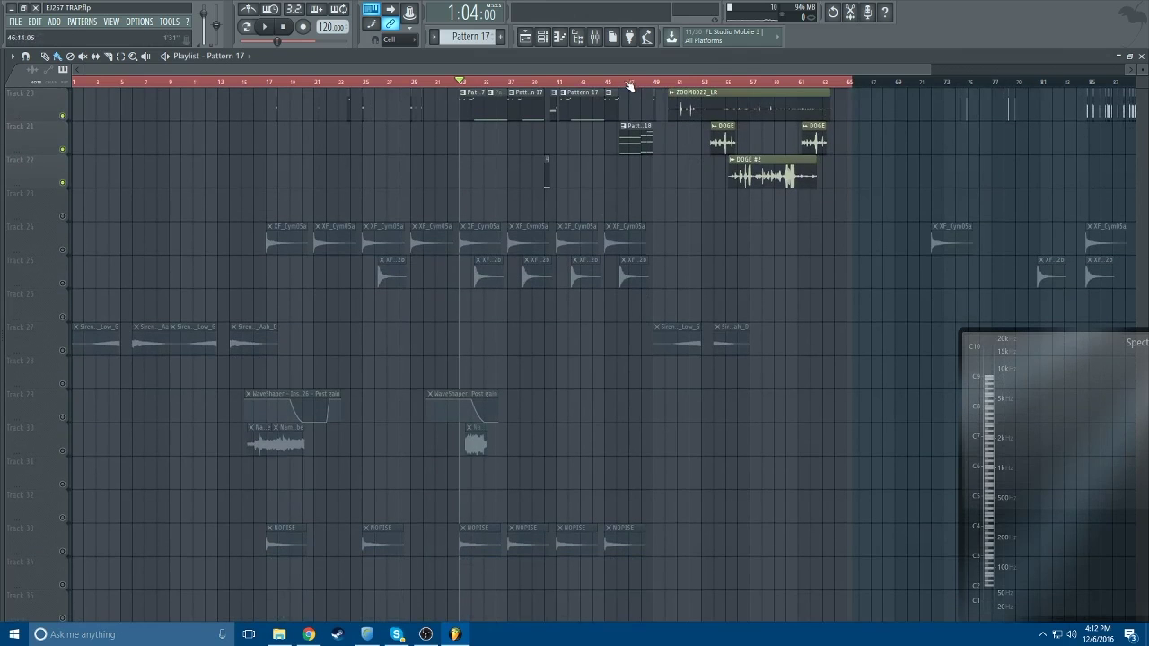
key("space")
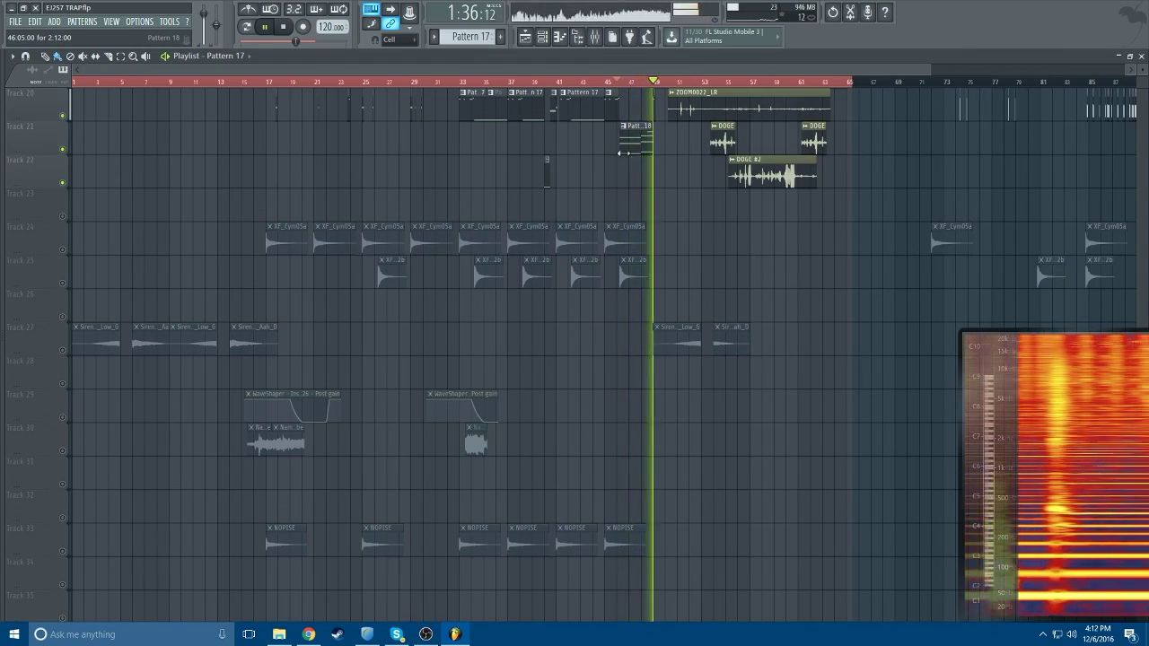
key("space")
Step: Unmute playlist tracks 24 to 27, 29 and 30
left_click(63, 251)
left_click(63, 284)
left_click(62, 348)
left_click(60, 316)
key("space")
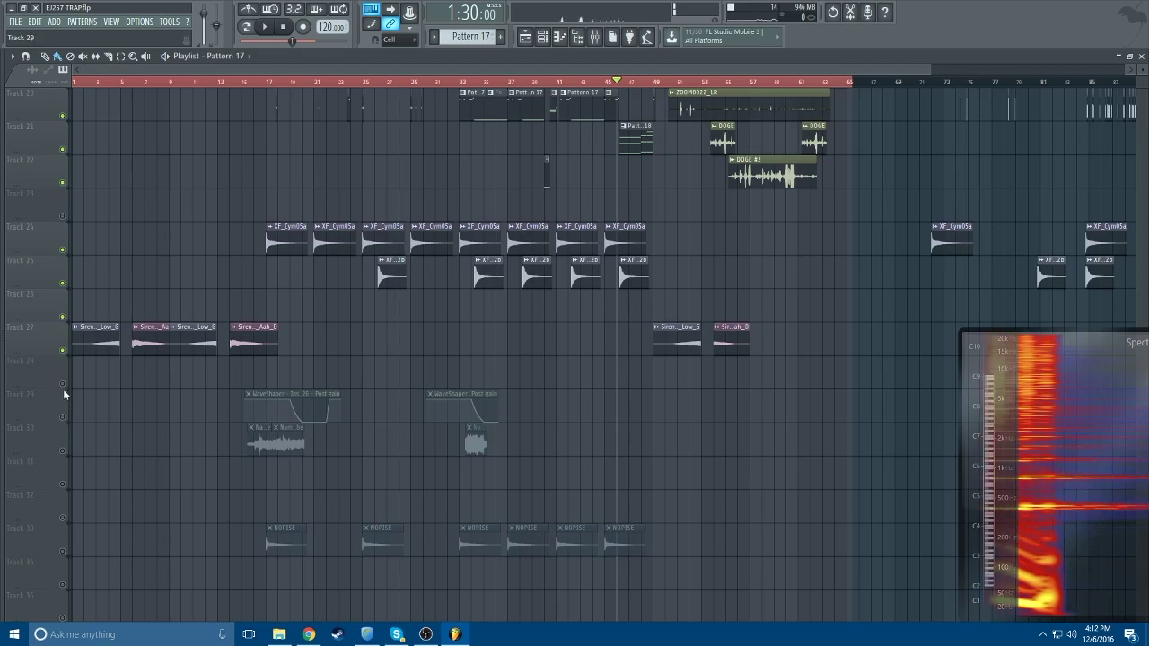
left_click(62, 417)
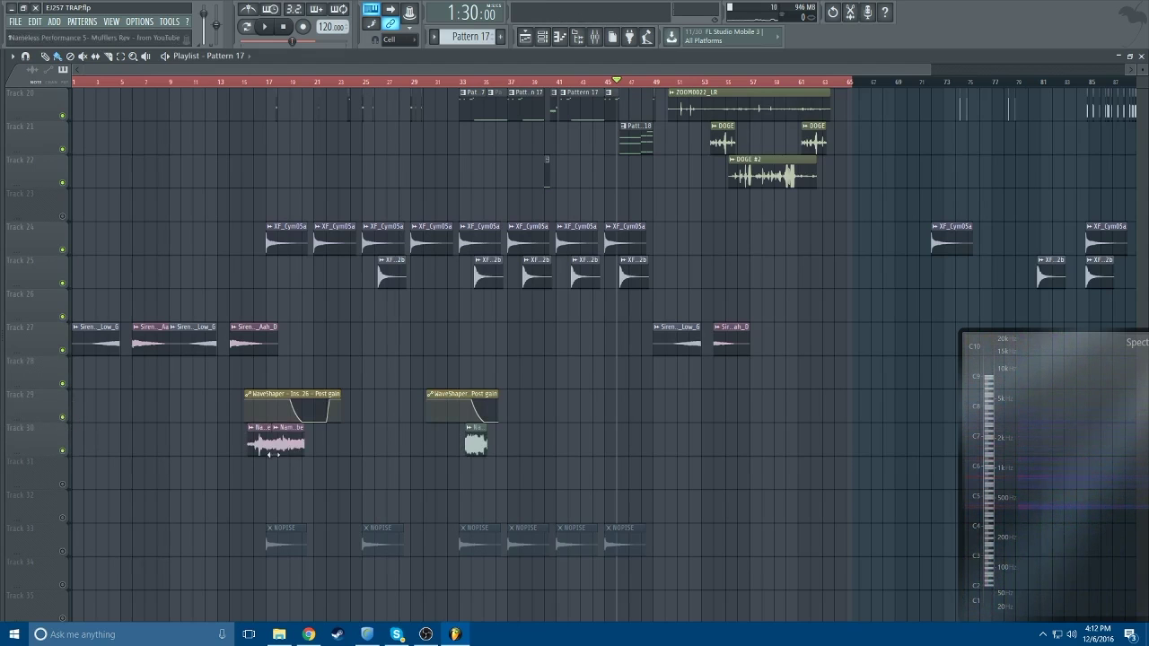
Step: Open the sample settings of the first Siren_Tones_Aah_Low_G clip on track 27 and examine its waveform
double_click(108, 344)
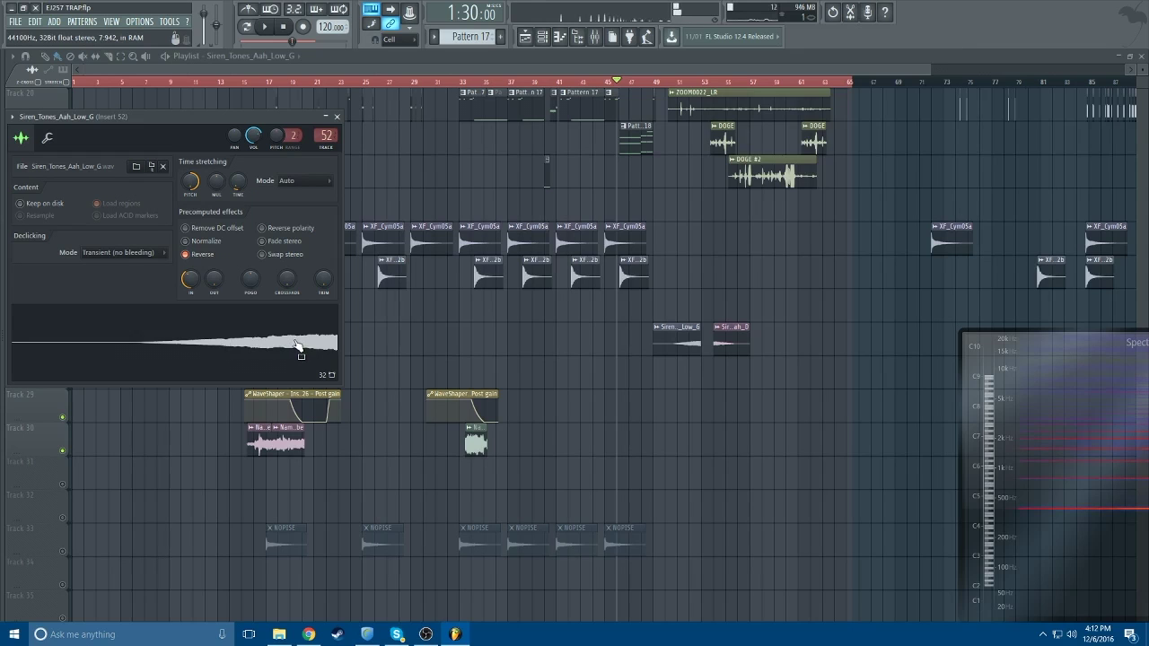
Step: Close the siren sample's settings and play the opening siren clips from the start of the arrangement, stopping after a few bars
left_click(337, 118)
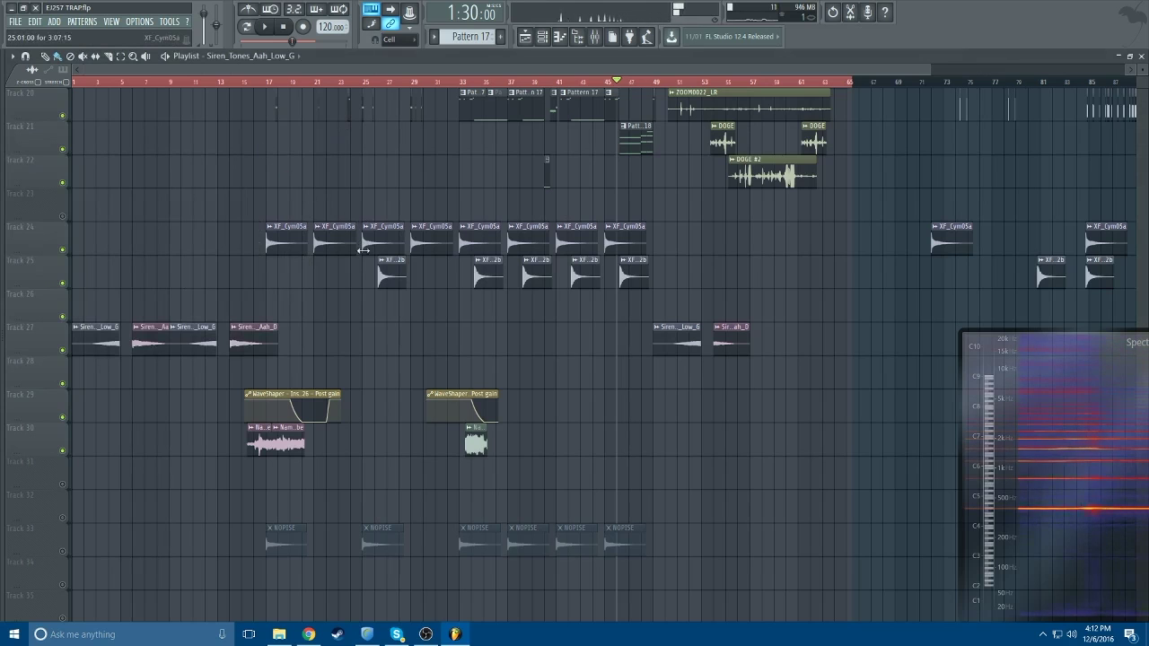
scroll(366, 266, "down", 3)
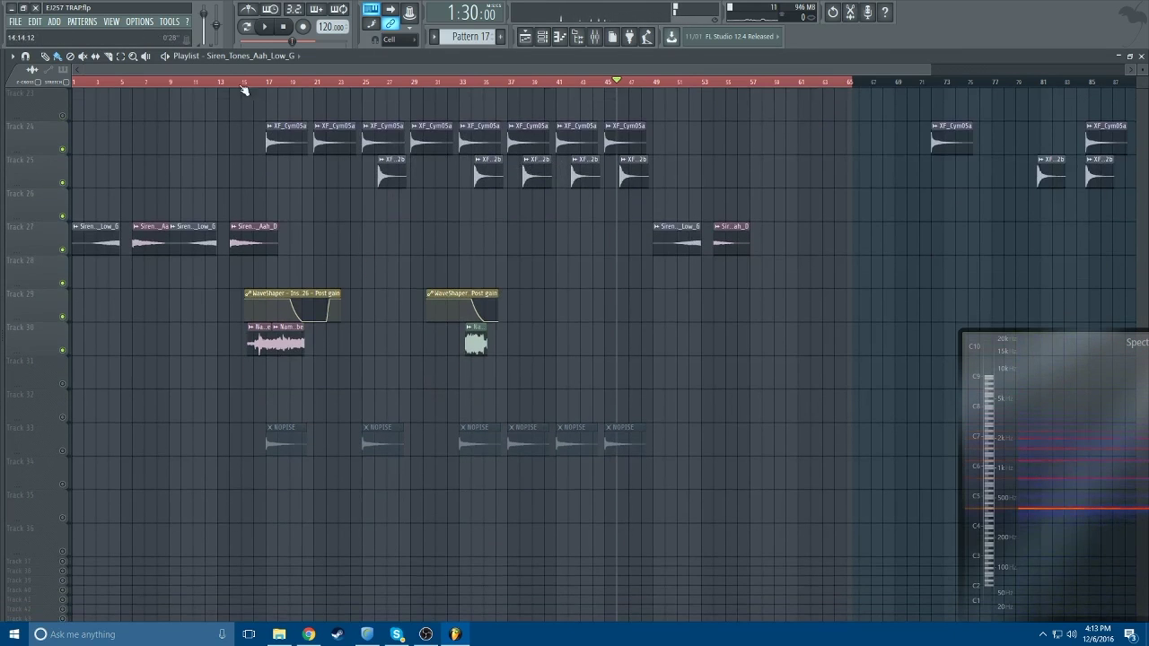
key("space")
key("space")
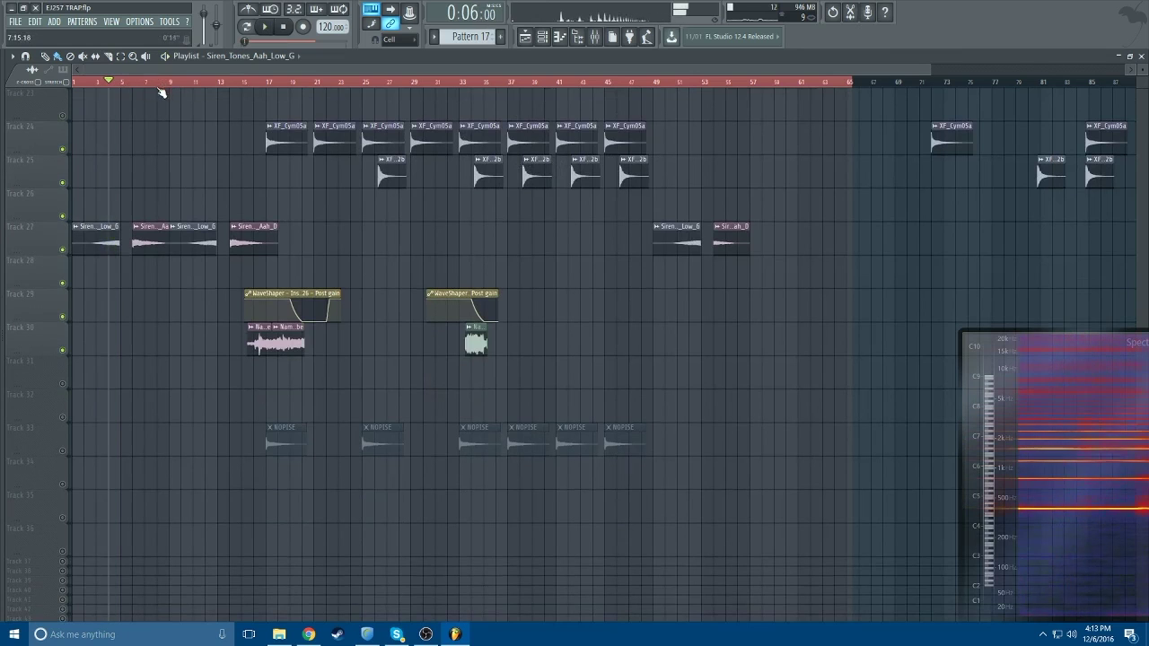
Step: Unmute all remaining playlist tracks and play the full arrangement from bar 33
left_click(63, 455)
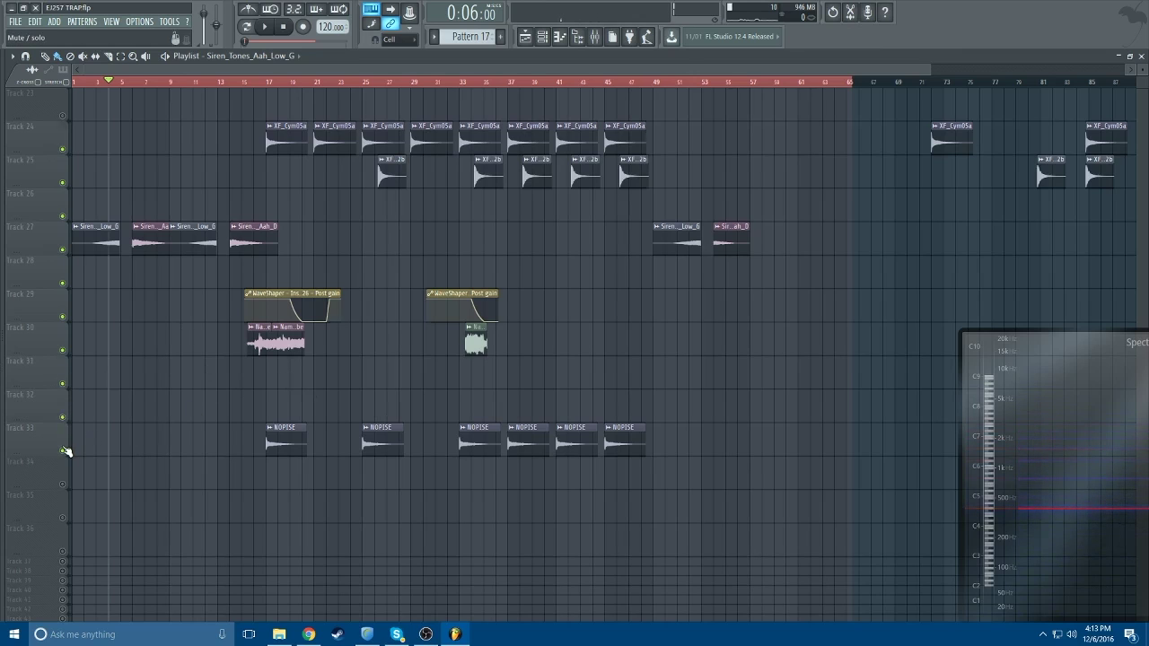
key("space")
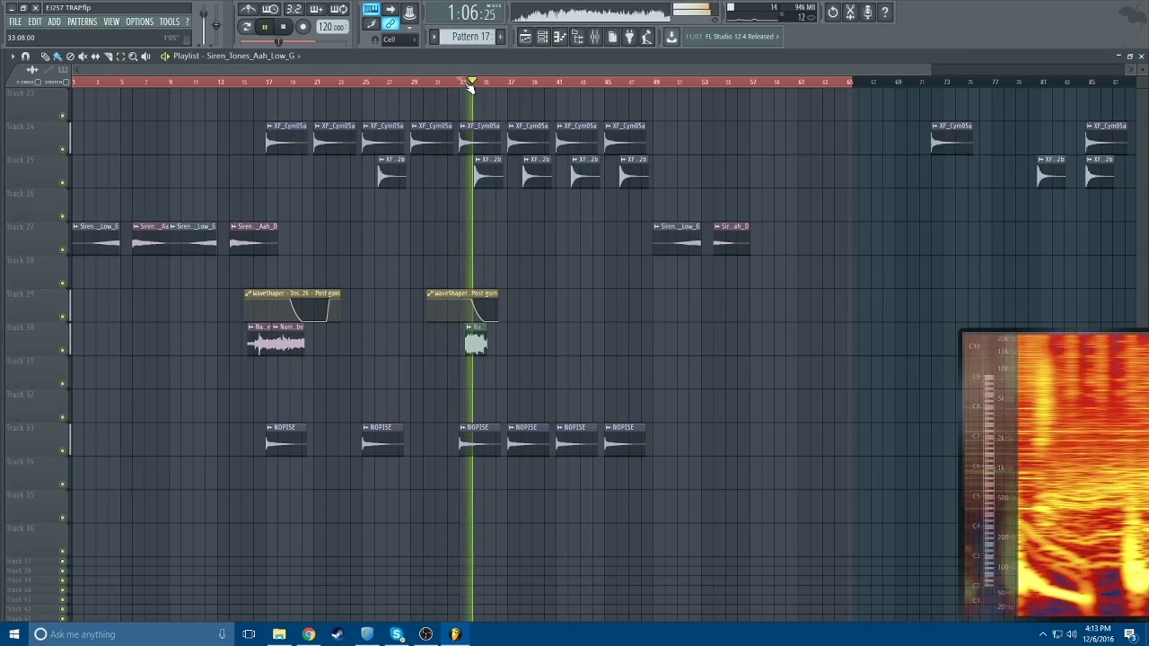
scroll(631, 266, "up", 10)
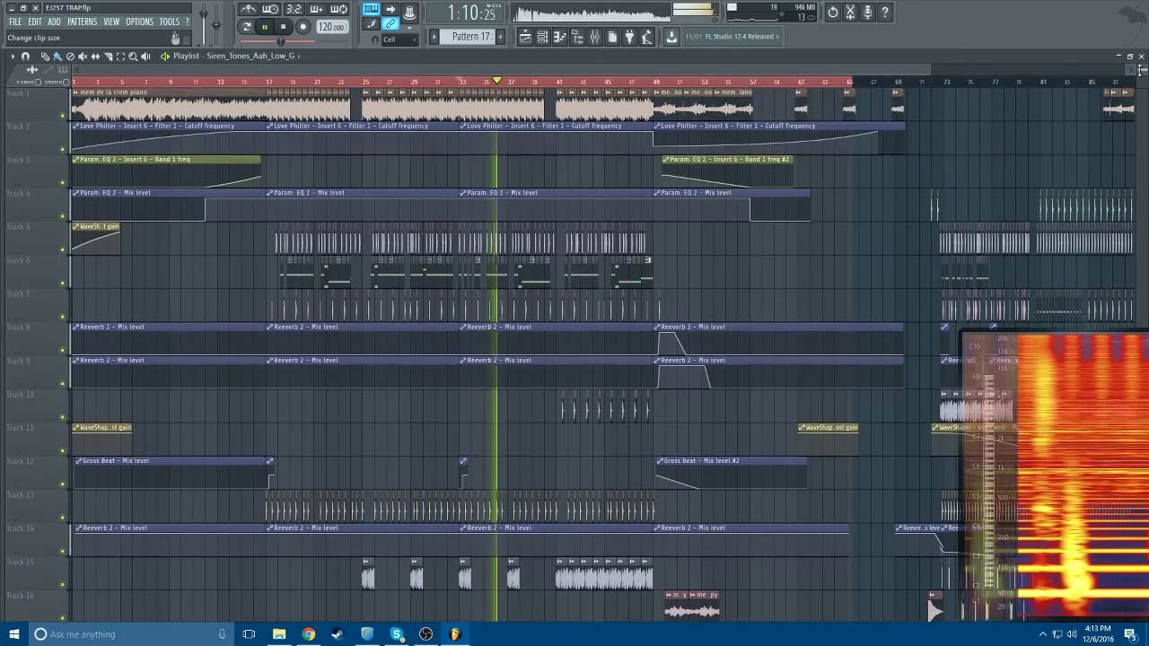
left_click_drag(1139, 70, 1139, 91)
scroll(794, 187, "down", 2)
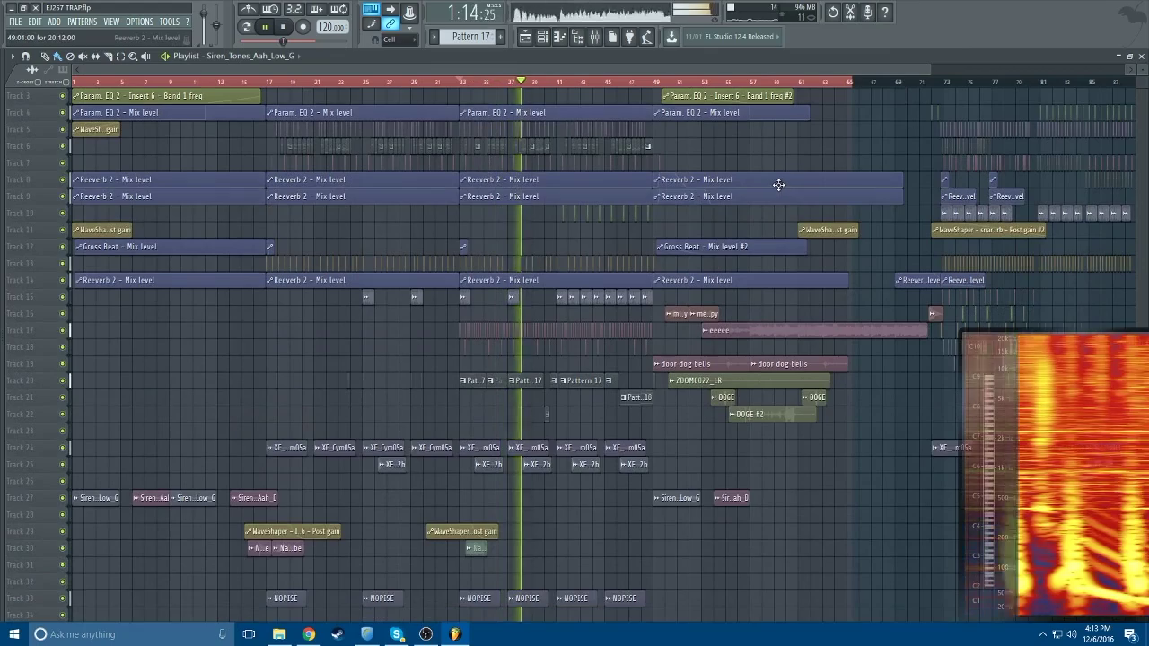
Step: Replay the full mix from bar 31, and stop playback
left_click_drag(931, 69, 678, 69)
left_click(592, 79)
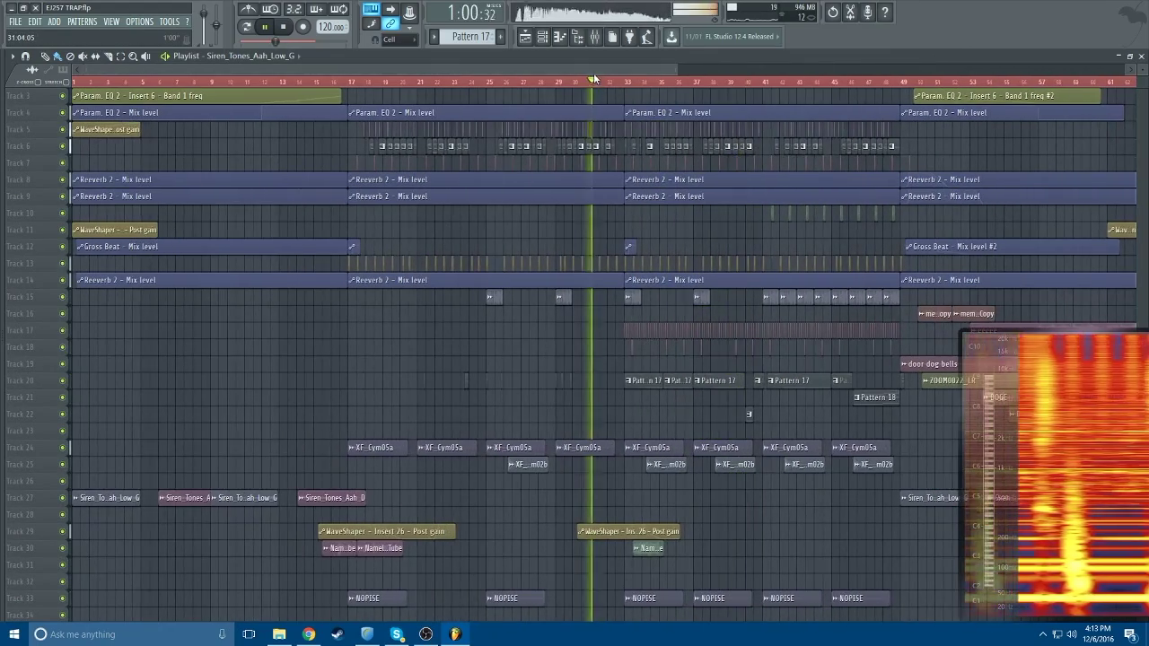
scroll(679, 67, "right", 6)
key("space")
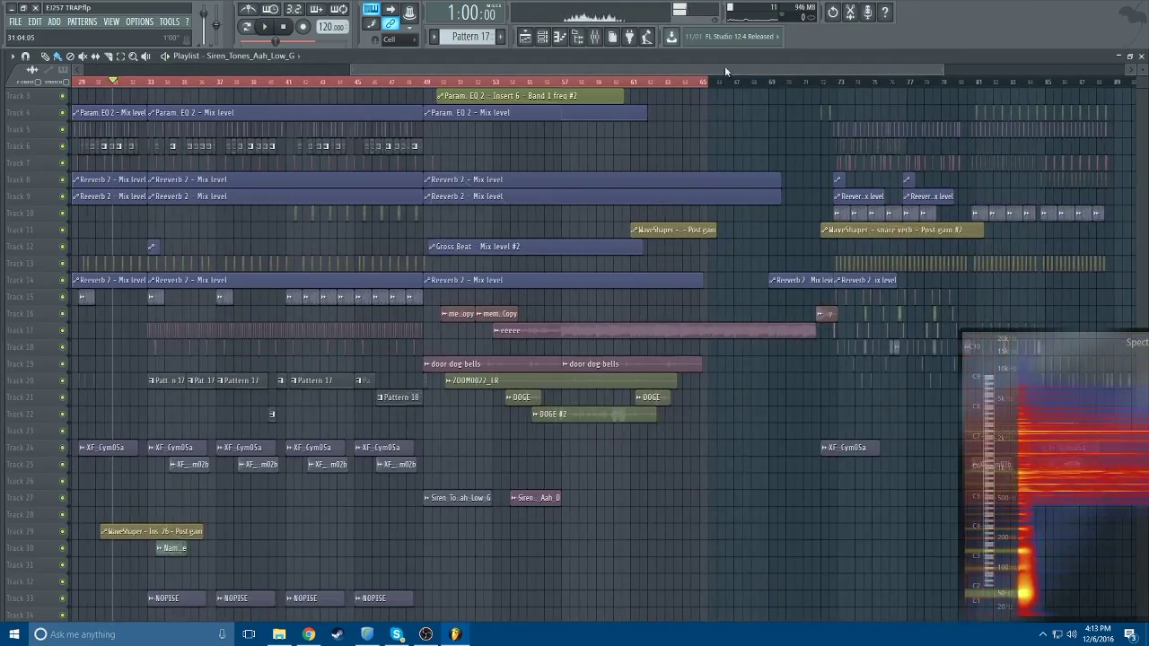
Step: Examine the clips and automation in the later part of the arrangement, from bar 49 to the end
scroll(707, 80, "up", 10)
left_click_drag(711, 69, 899, 68)
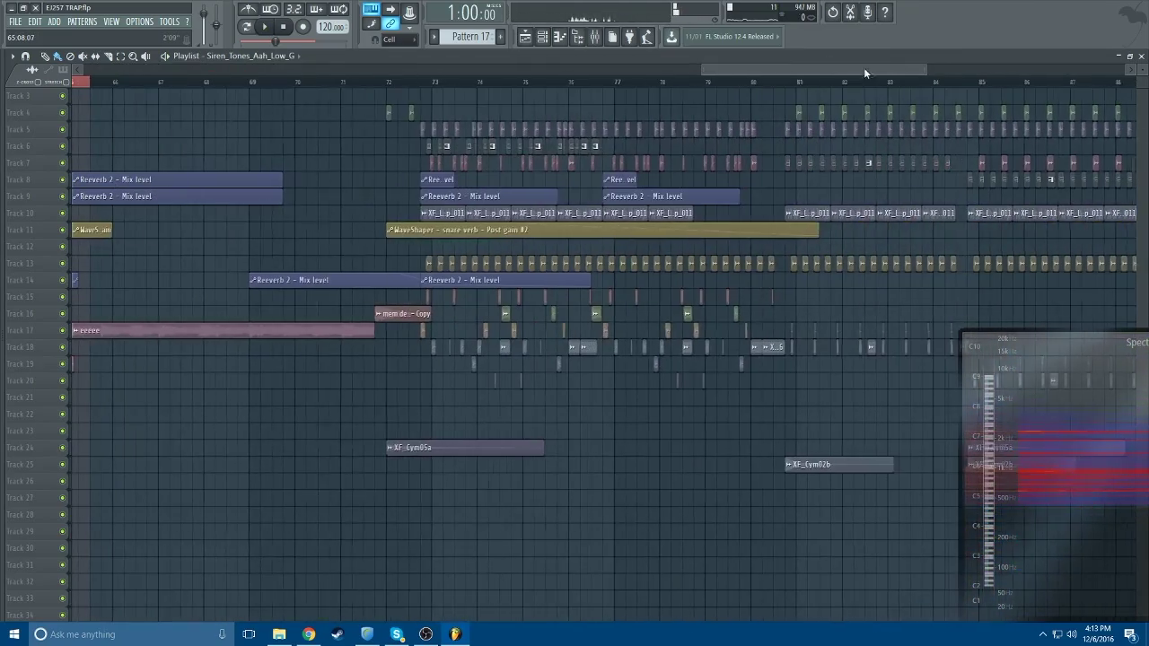
left_click_drag(706, 71, 526, 72)
left_click_drag(860, 68, 1092, 69)
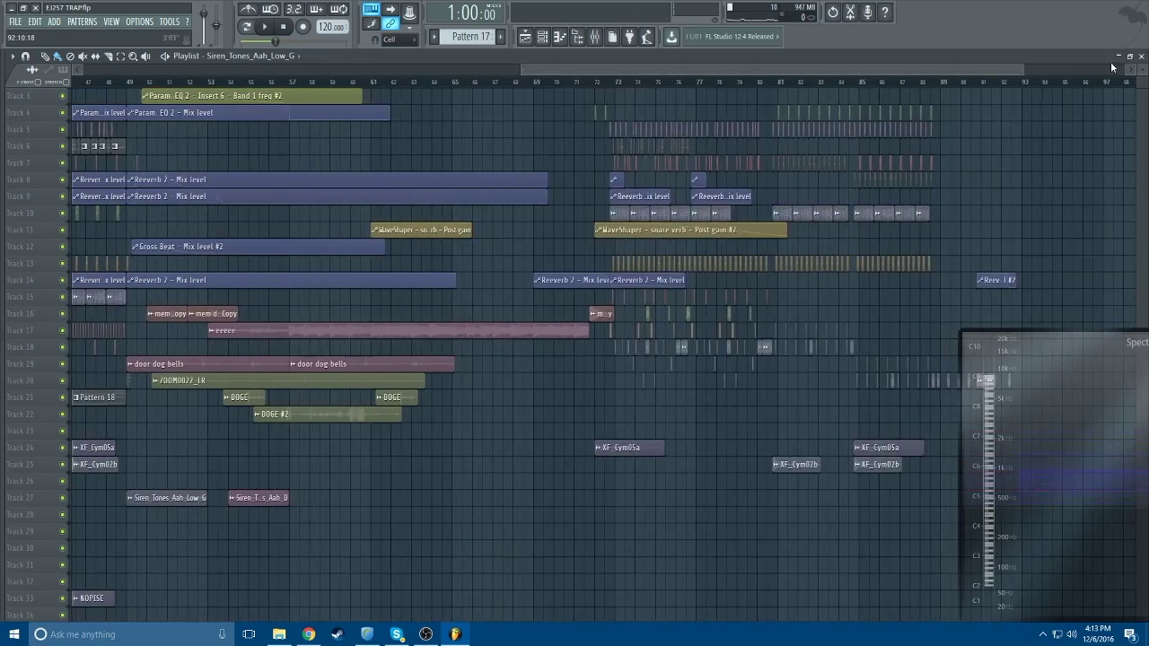
scroll(687, 274, "up", 5)
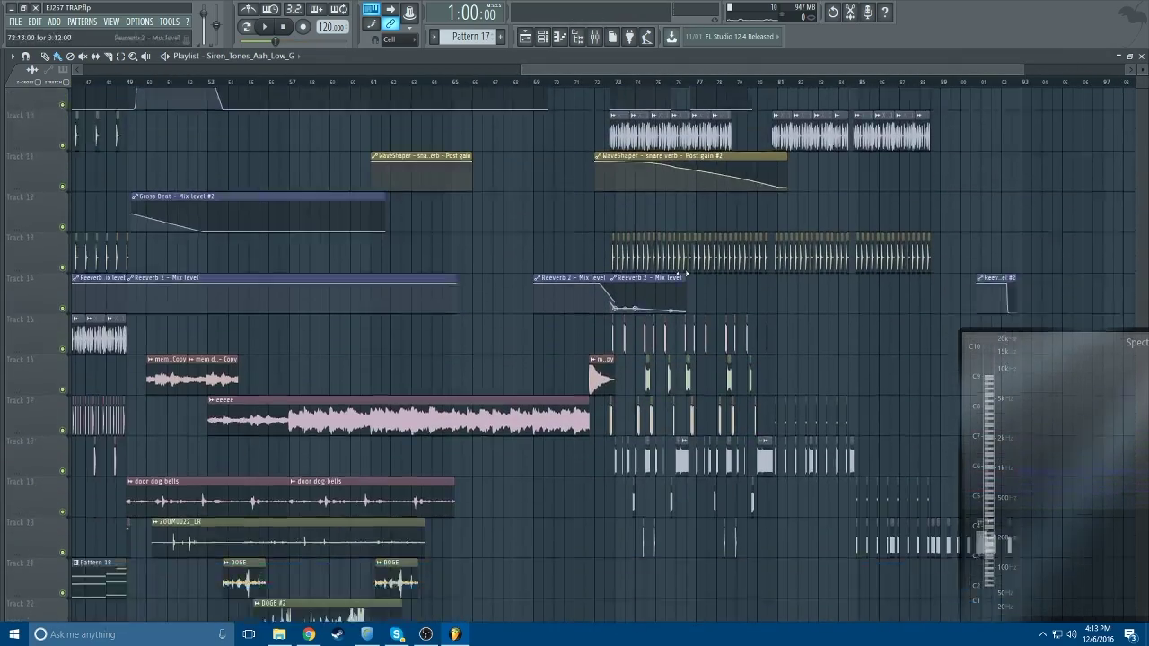
scroll(686, 274, "down", 6)
scroll(764, 308, "up", 3)
scroll(769, 301, "up", 2)
left_click_drag(521, 70, 333, 98)
Step: Place the playback position at bar 54, inspect the clips of the breakdown and following drop, and start playback
left_click_drag(525, 84, 517, 91)
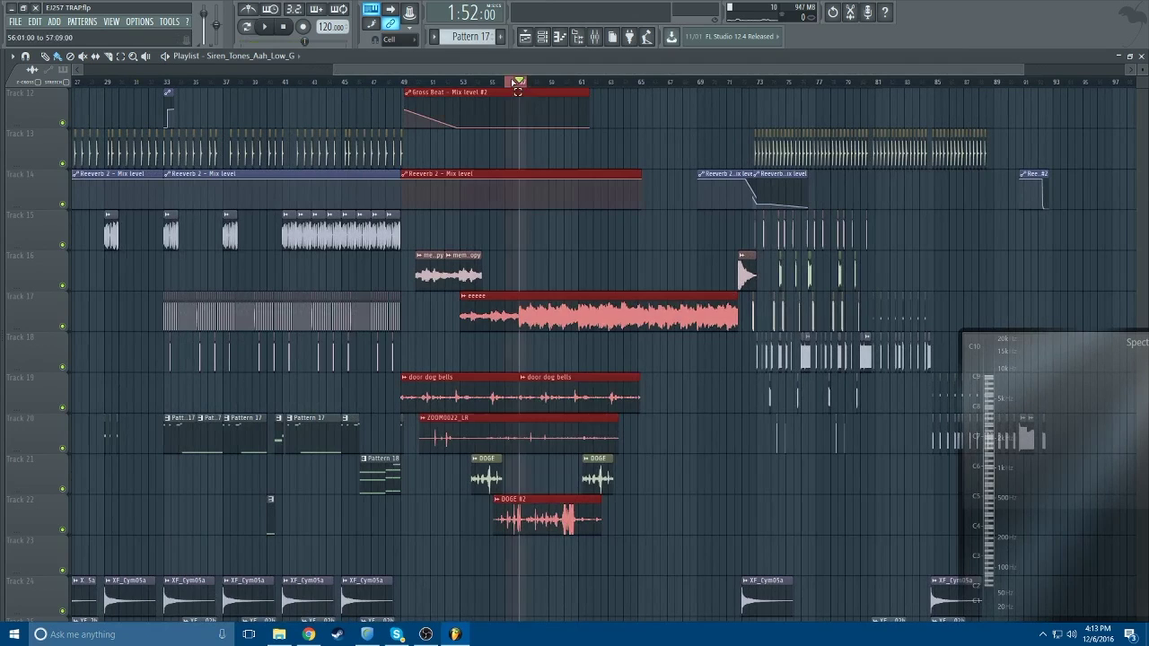
left_click(520, 82)
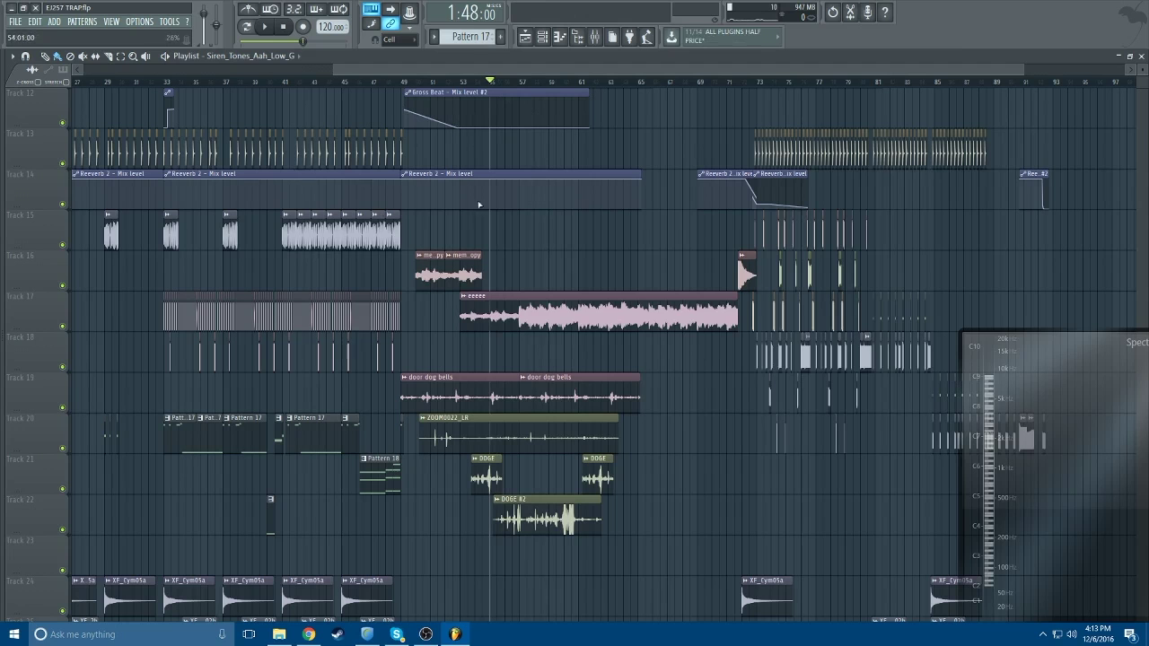
scroll(564, 302, "up", 4)
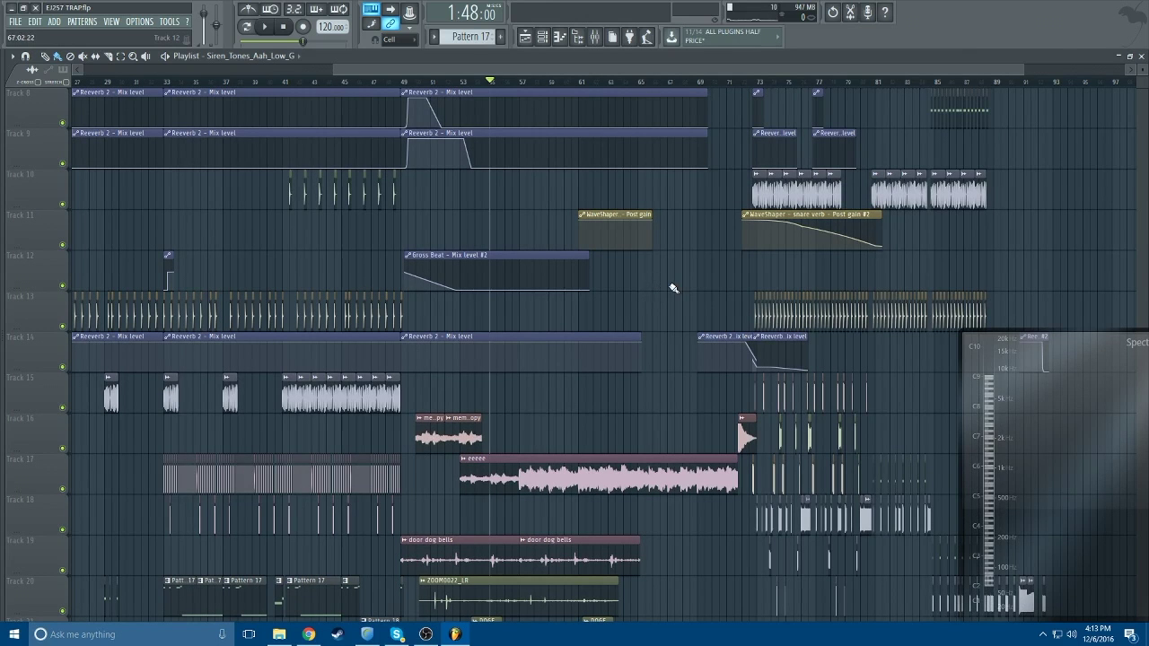
scroll(677, 286, "down", 2)
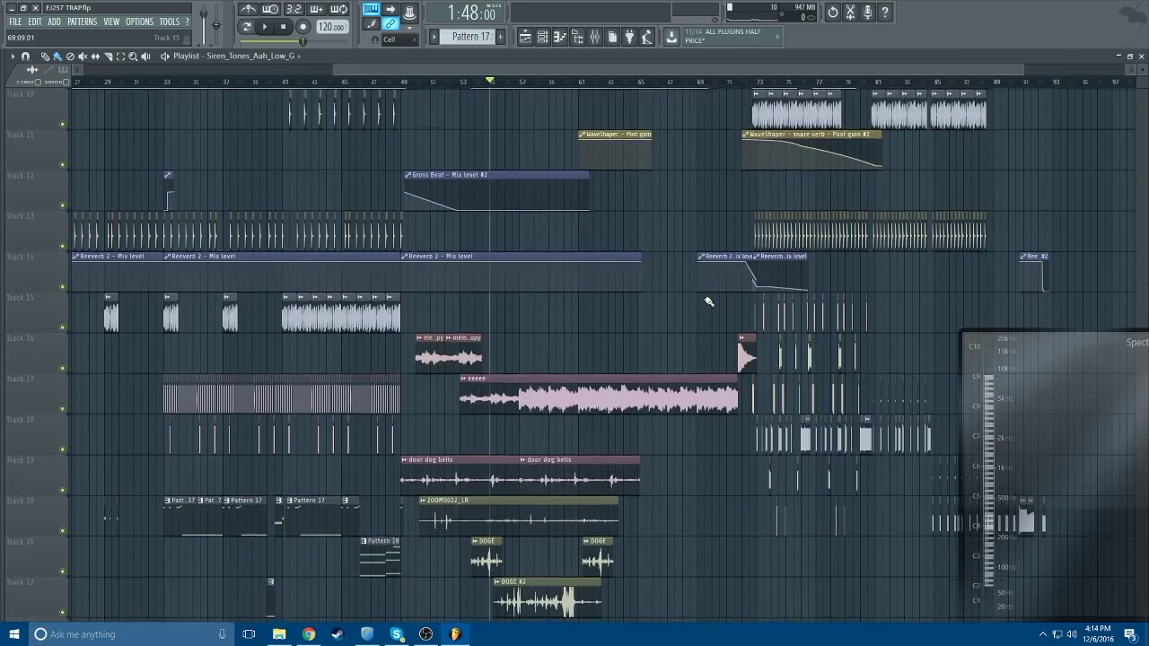
scroll(706, 297, "down", 4)
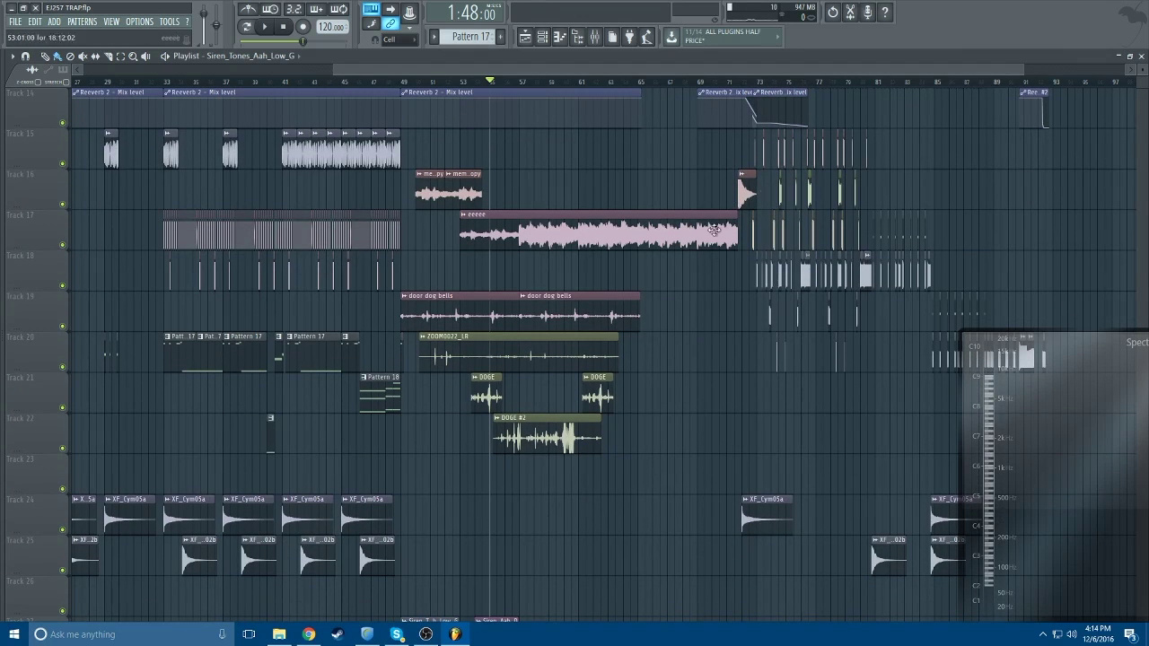
left_click_drag(714, 72, 855, 114)
scroll(763, 224, "up", 9)
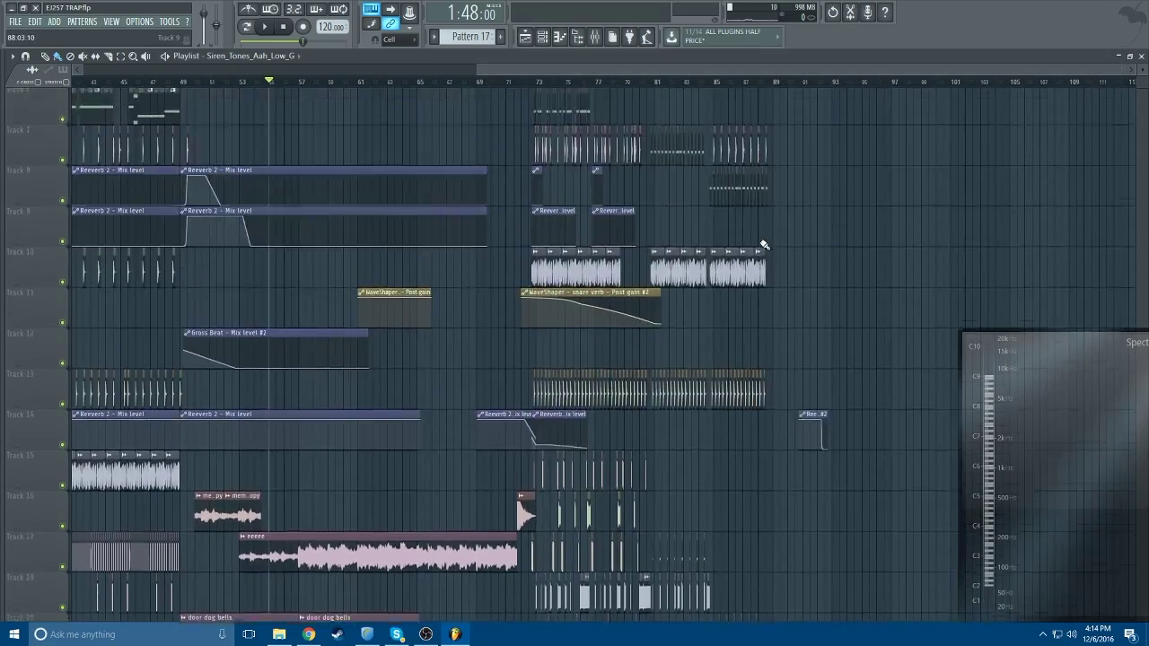
scroll(759, 242, "down", 2)
key("space")
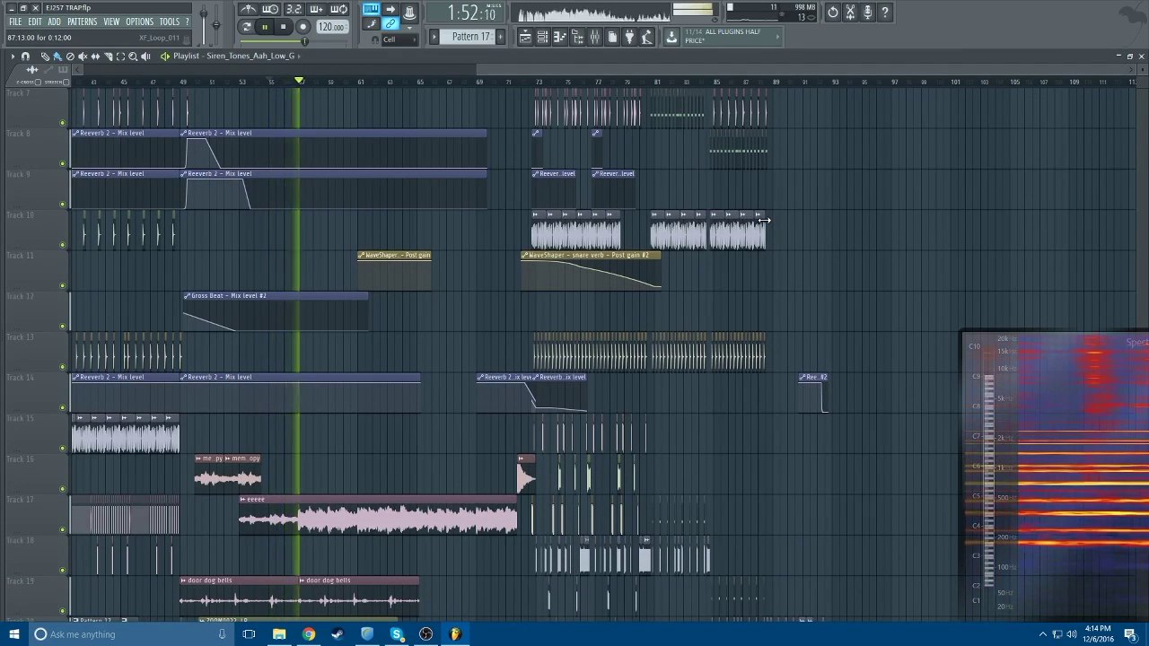
Step: Move the Spectrum window up over the playlist so that its whole display is on screen
scroll(834, 254, "up", 6)
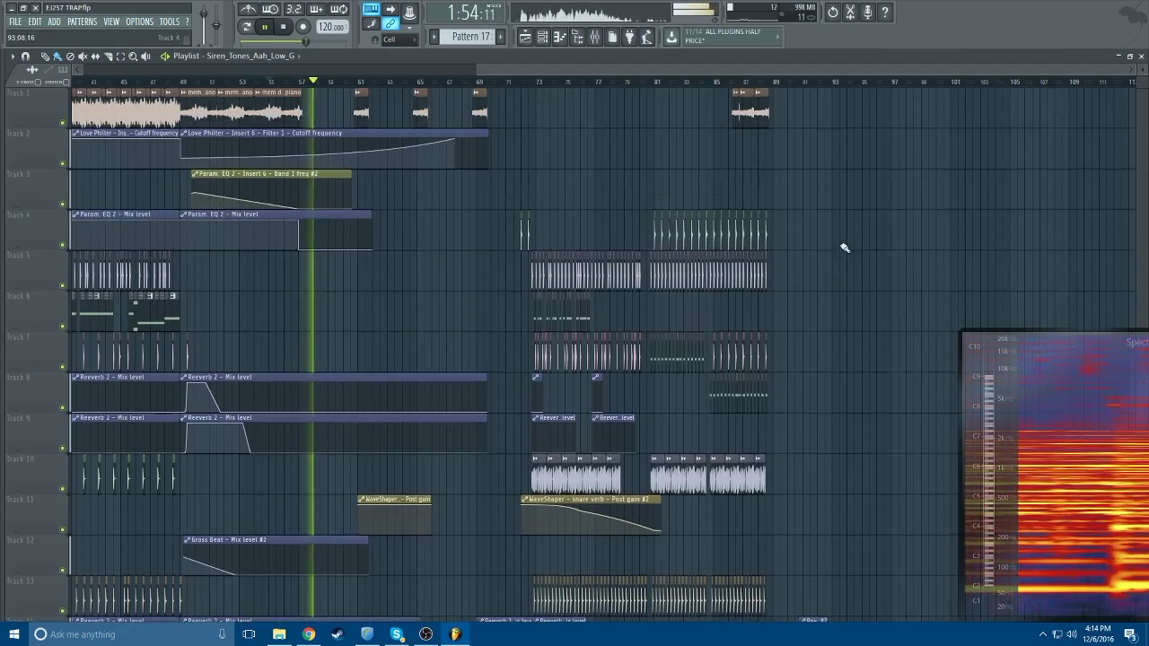
mouse_move(1142, 69)
left_mouse_down()
mouse_move(1141, 79)
mouse_move(1141, 69)
left_mouse_up()
left_click_drag(1088, 380, 1026, 183)
left_click_drag(1088, 410, 1117, 567)
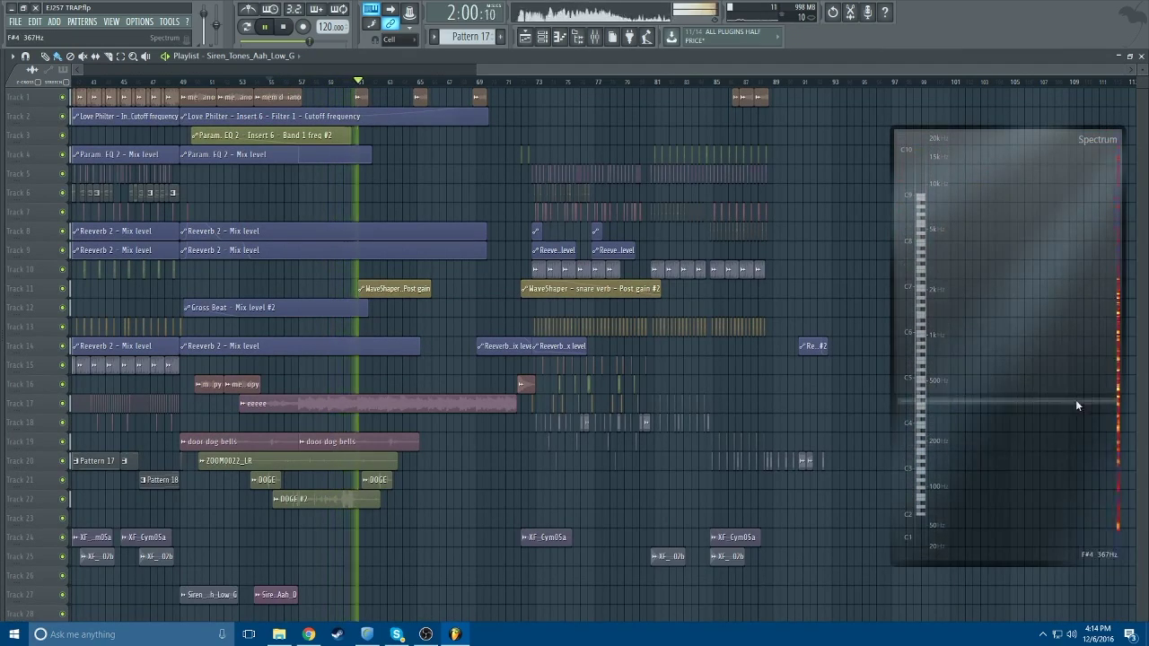
left_click_drag(1075, 399, 1069, 415)
Step: Follow the playback from bar 64 into the second drop, examining its clips and automation across the playlist tracks
left_click_drag(1128, 70, 966, 71)
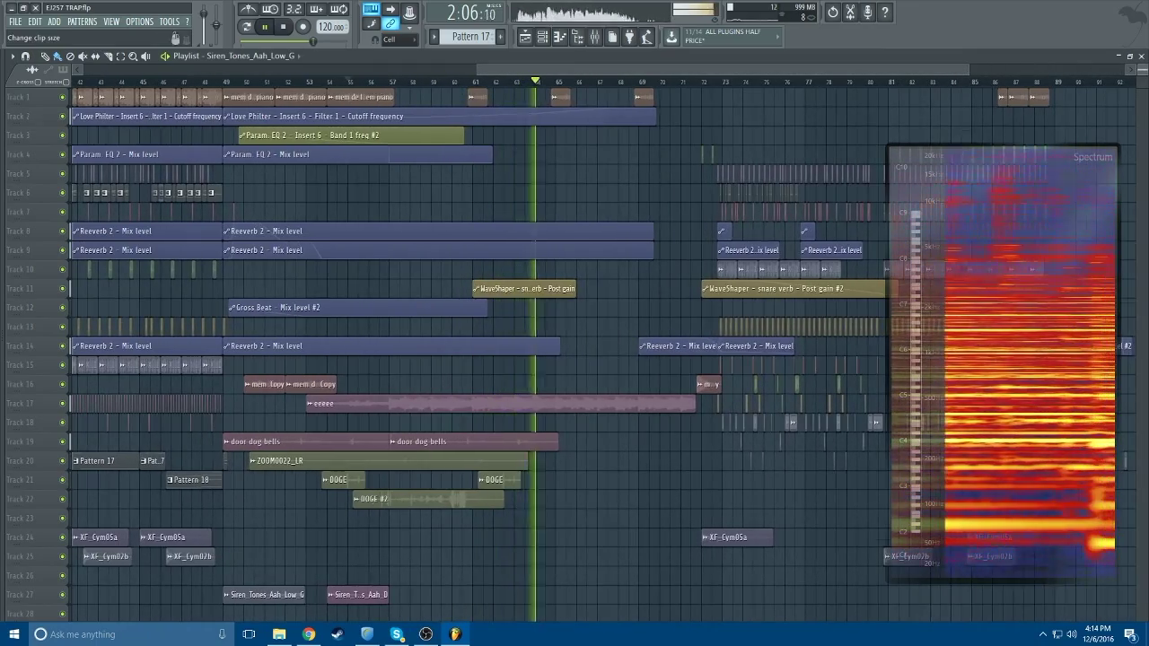
left_click(1142, 70)
scroll(824, 219, "down", 5)
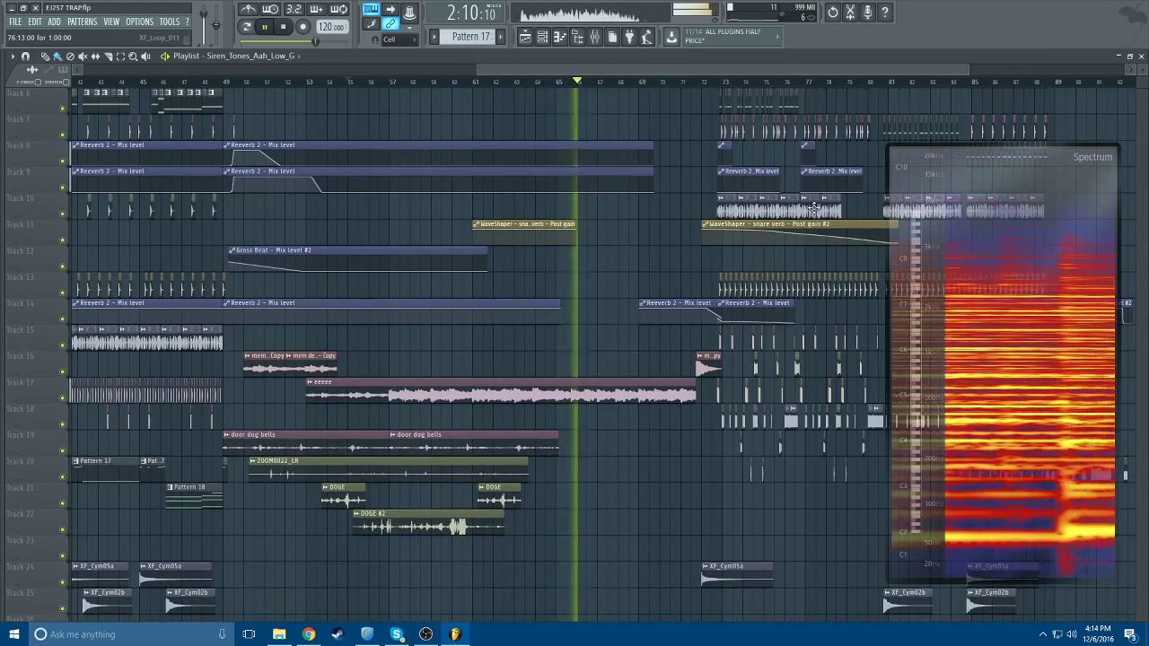
scroll(814, 209, "up", 3)
scroll(814, 210, "up", 2)
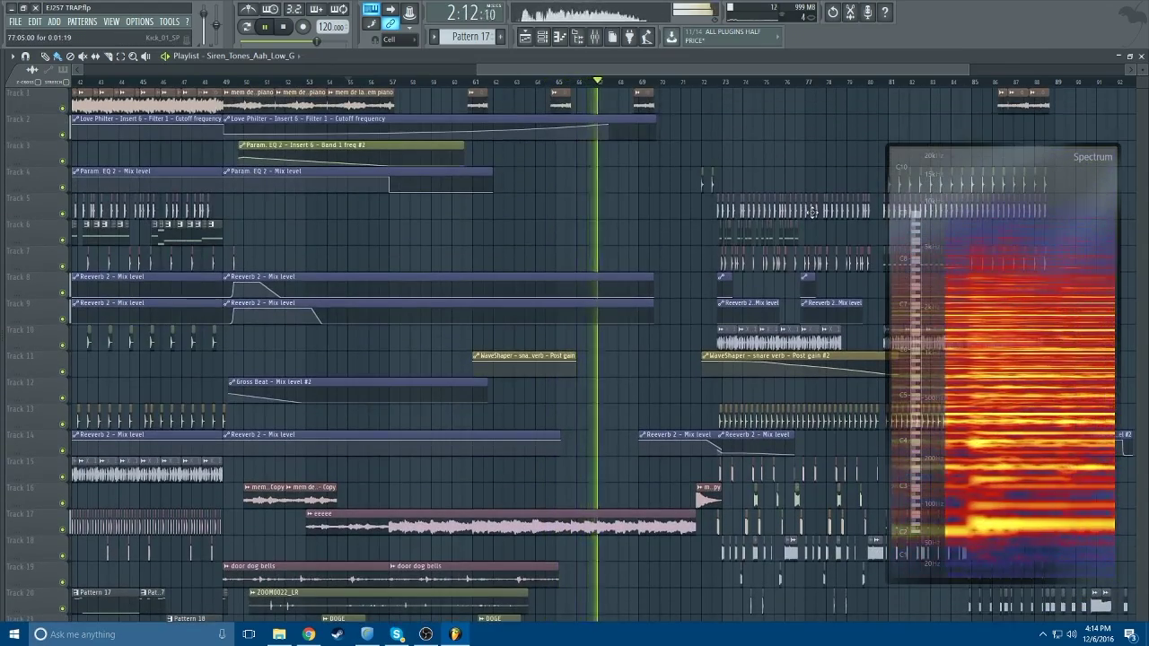
scroll(815, 215, "down", 1)
scroll(815, 214, "down", 4)
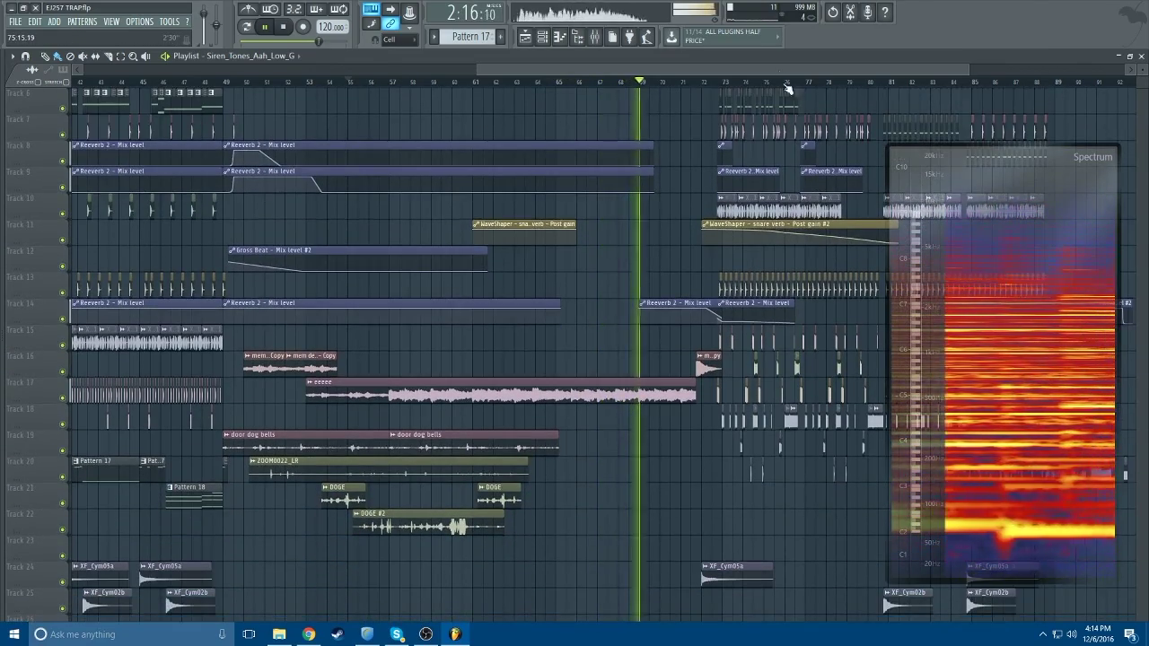
left_click_drag(779, 66, 923, 67)
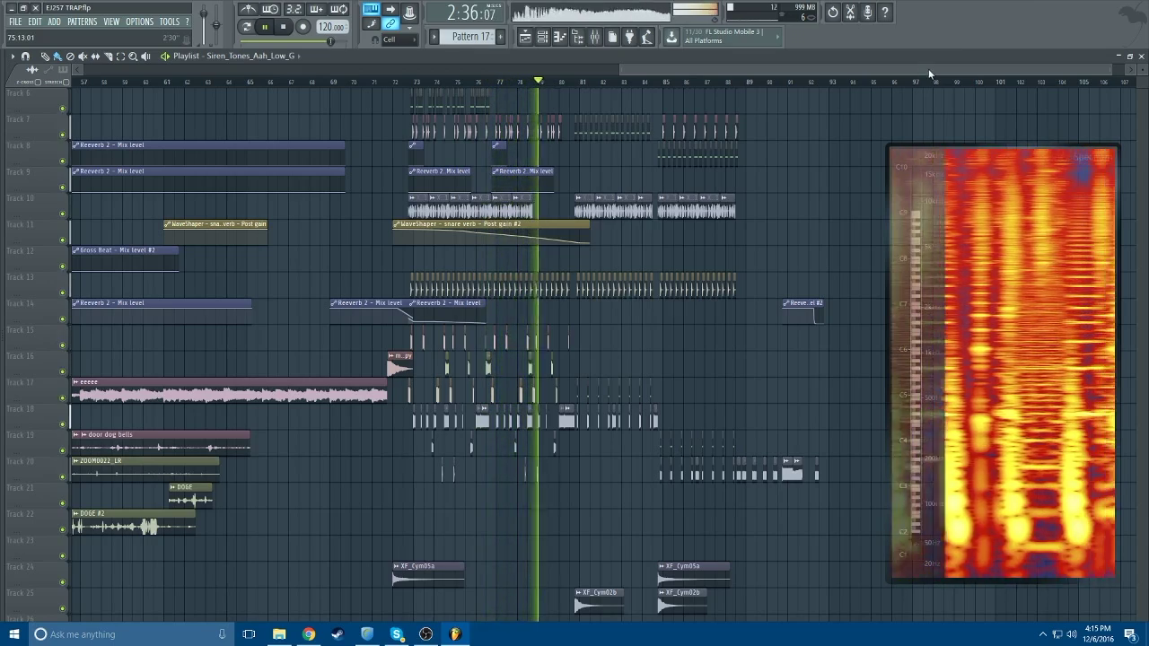
left_click_drag(1107, 69, 1059, 68)
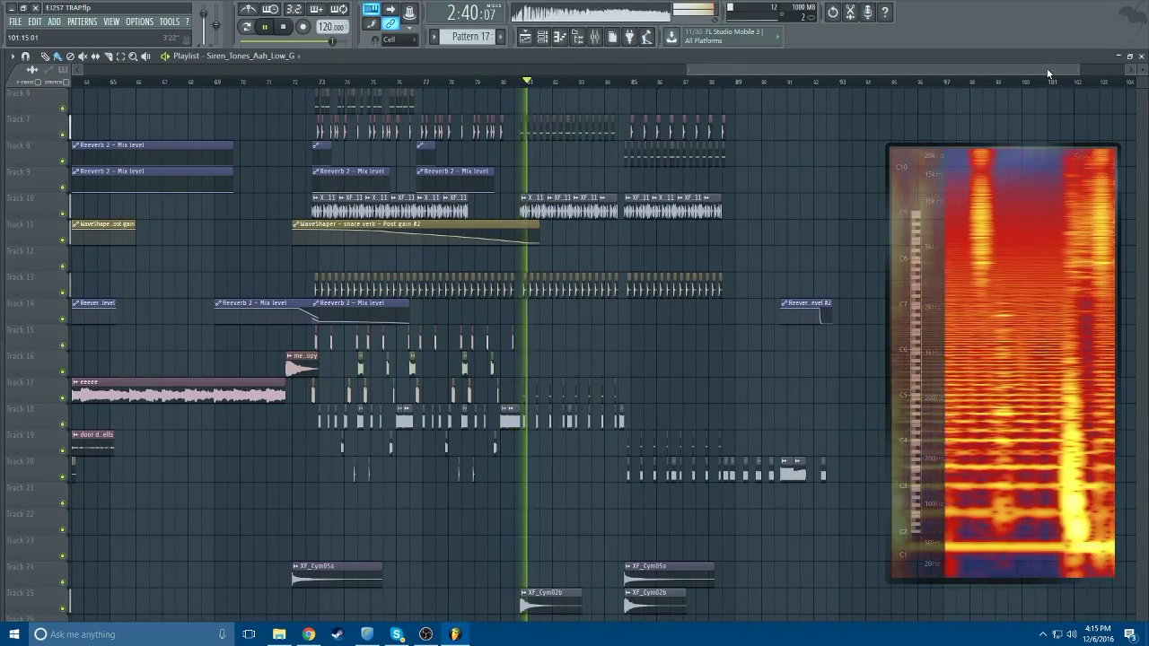